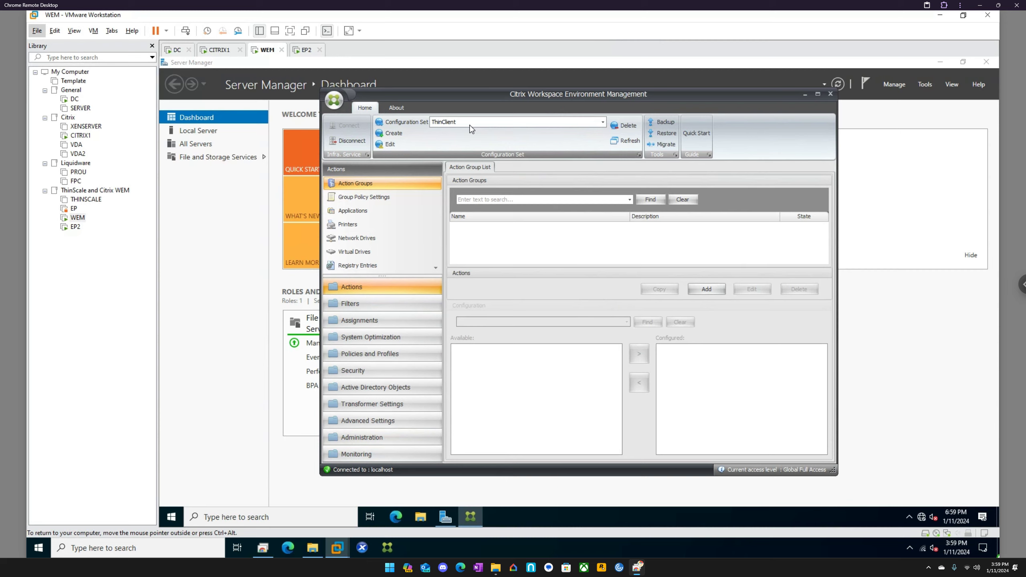
# Show the Active Directory Objects Users list for the ThinClient configuration set.
pyautogui.click(386, 388)
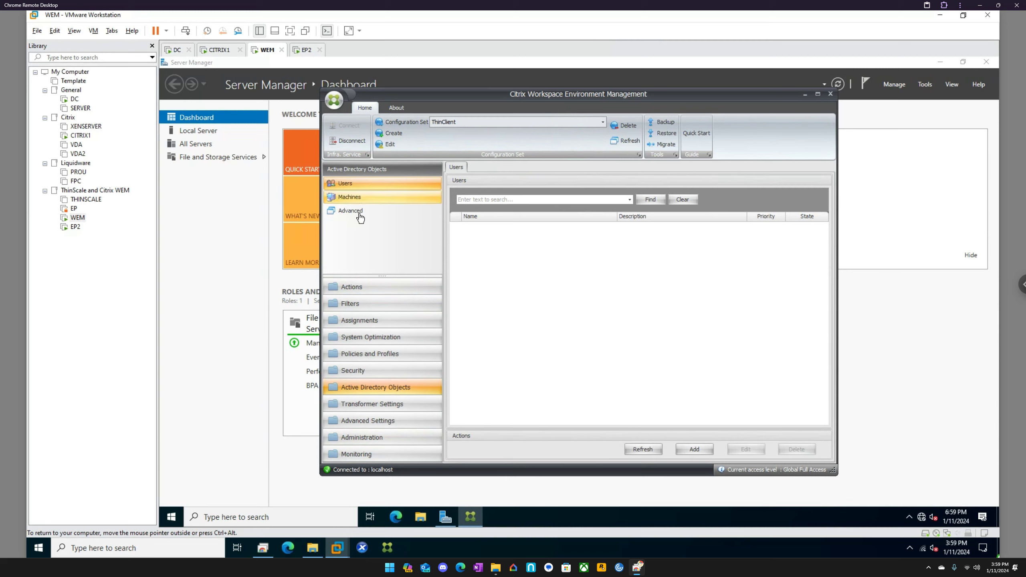
# Add computer EP2 to the Active Directory Machines list and refresh it.
pyautogui.click(354, 200)
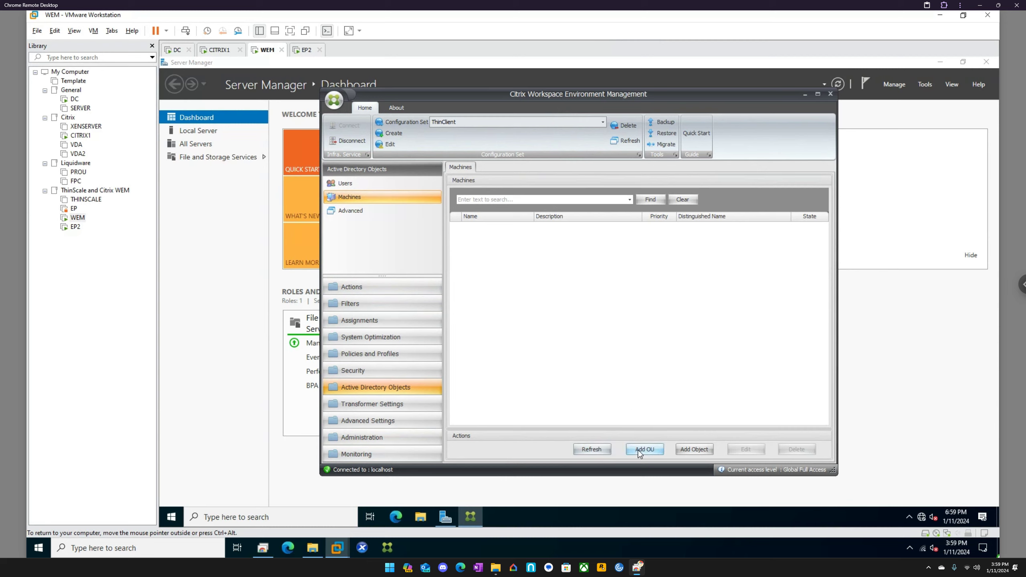
pyautogui.click(690, 448)
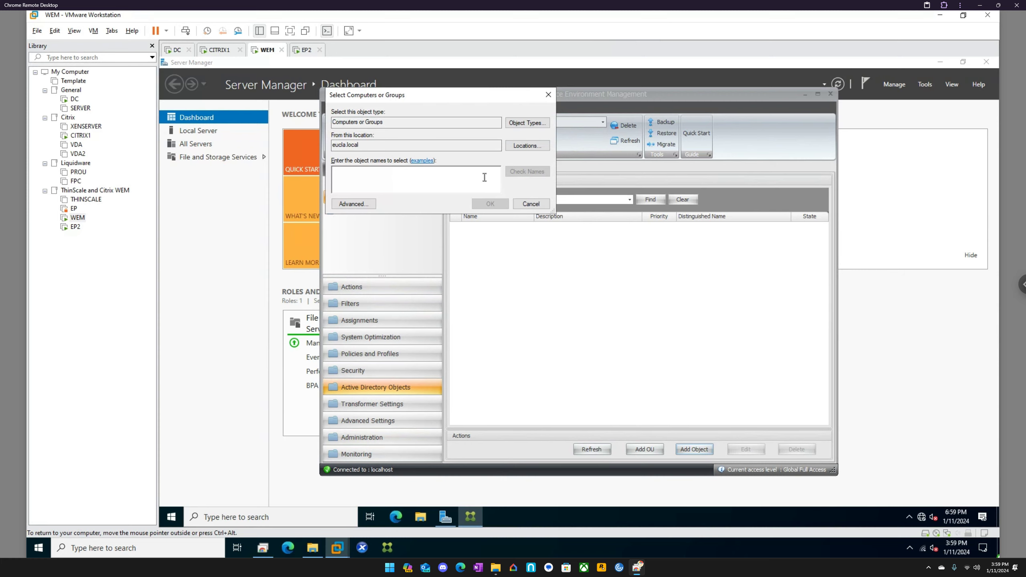
pyautogui.write('EP2')
pyautogui.press('Return')
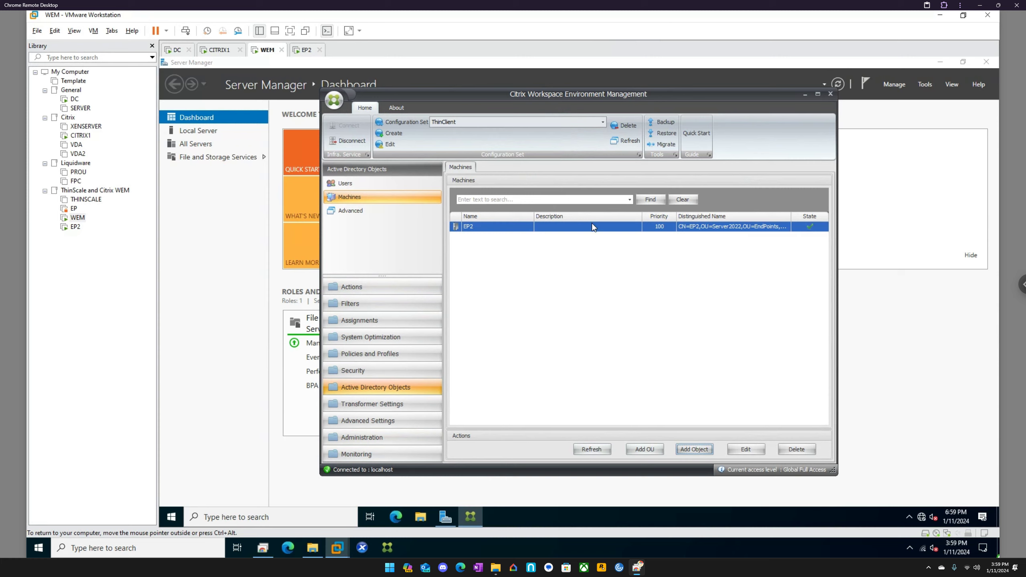
pyautogui.click(605, 450)
# Enable Transformer and paste the StoreFront page address as the web interface URL.
pyautogui.click(374, 404)
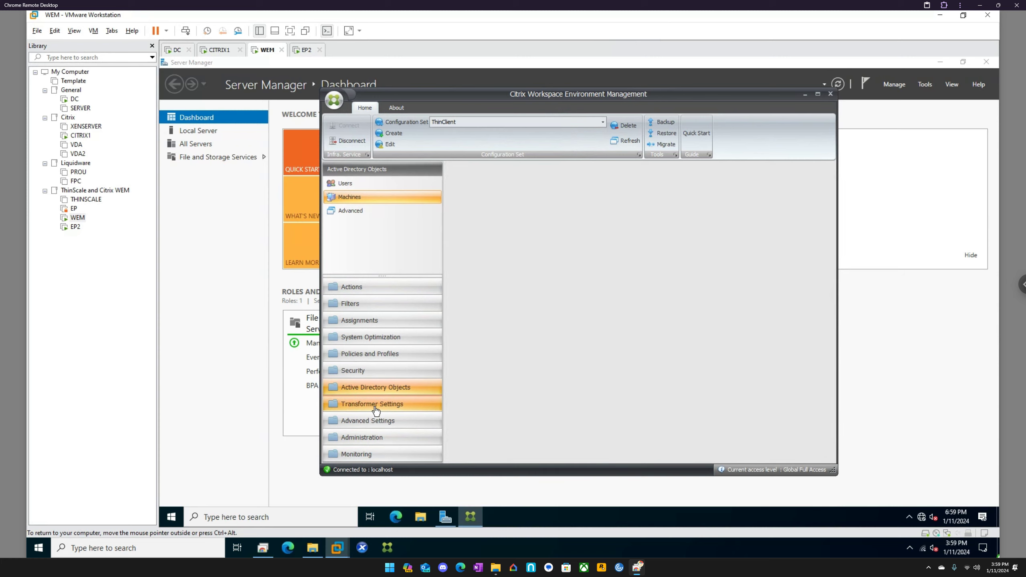
pyautogui.click(473, 196)
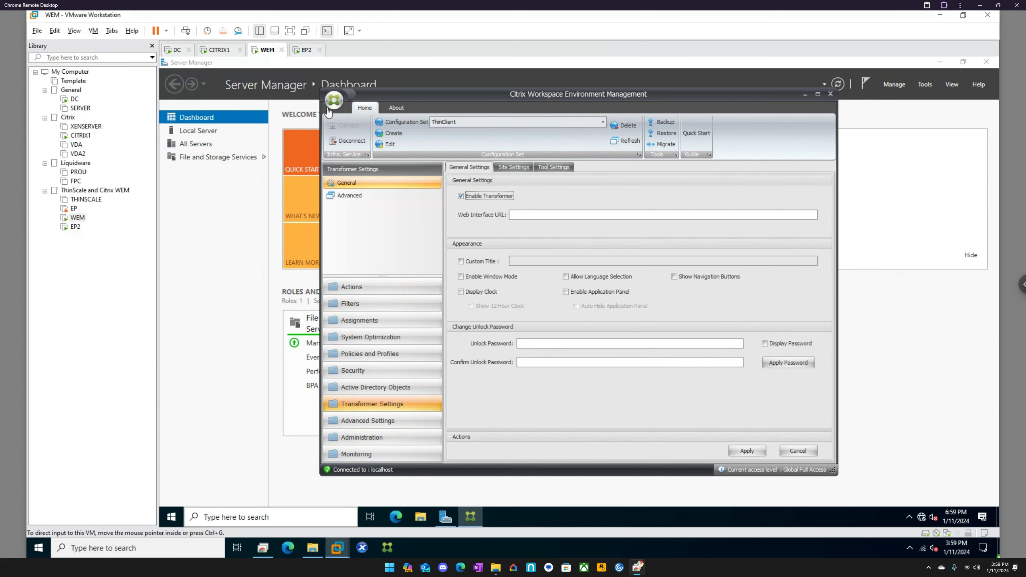
pyautogui.click(288, 547)
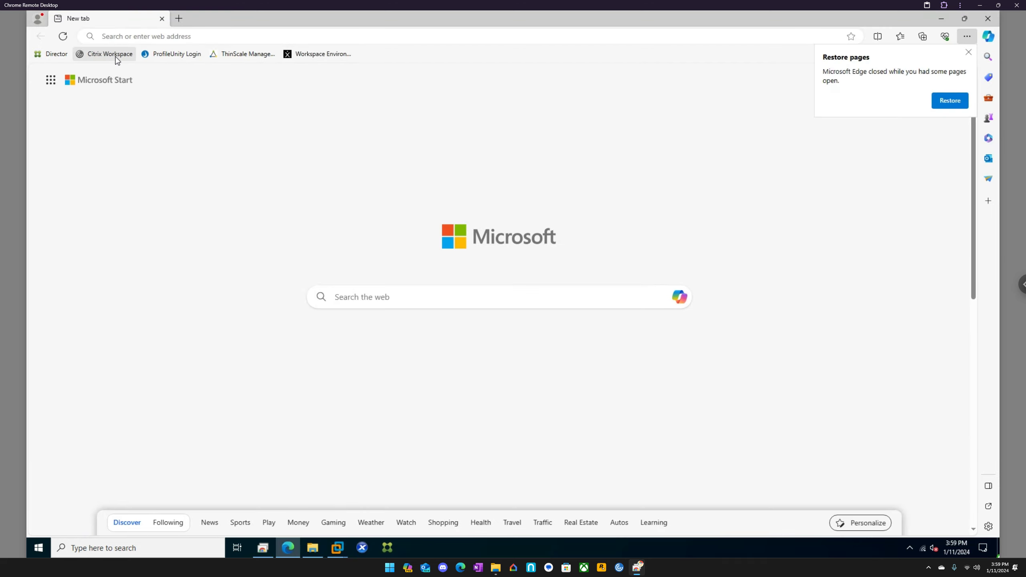
pyautogui.click(116, 57)
pyautogui.click(258, 38)
pyautogui.hotkey('ctrl', 'c')
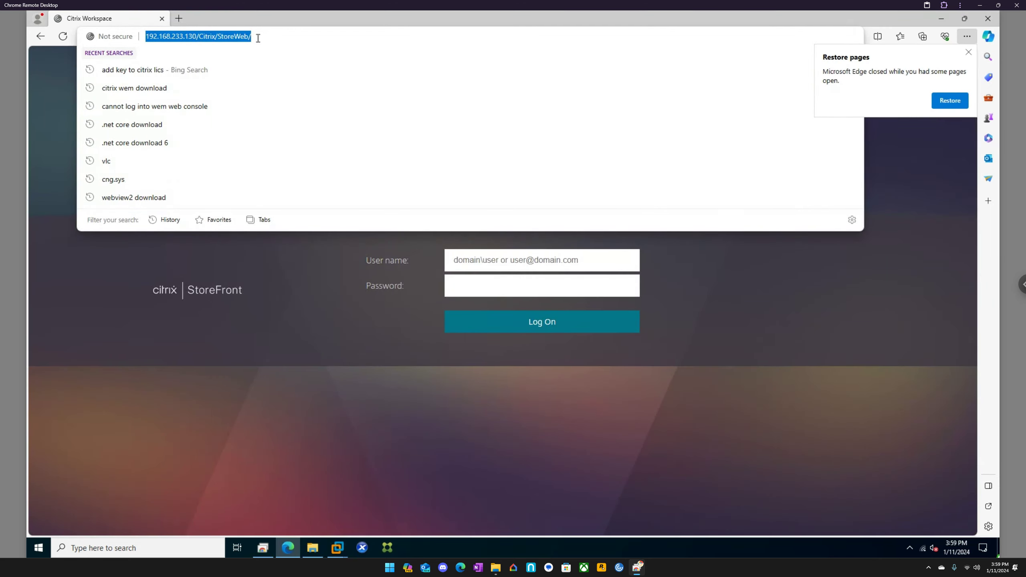
pyautogui.click(941, 18)
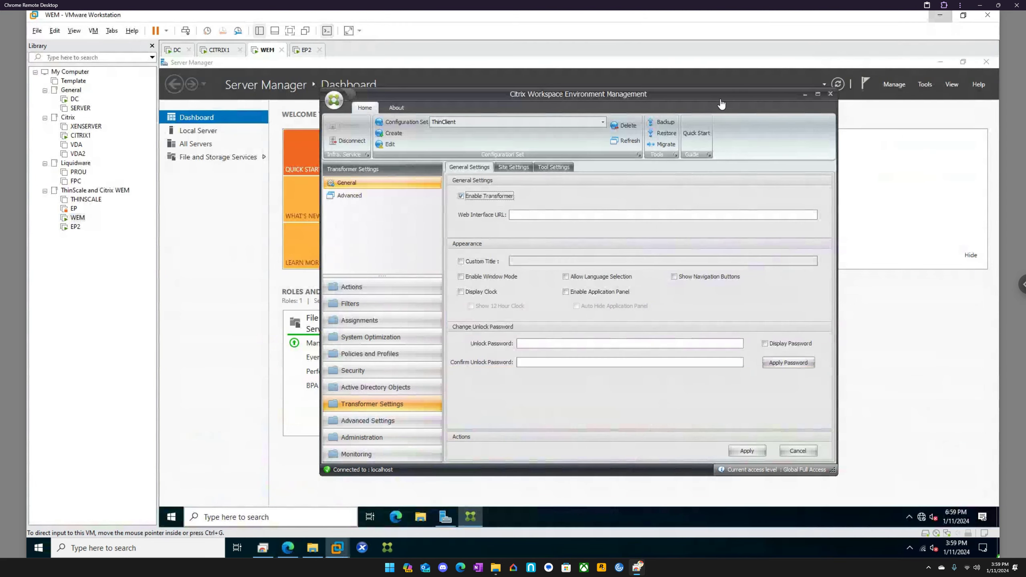
pyautogui.click(533, 216)
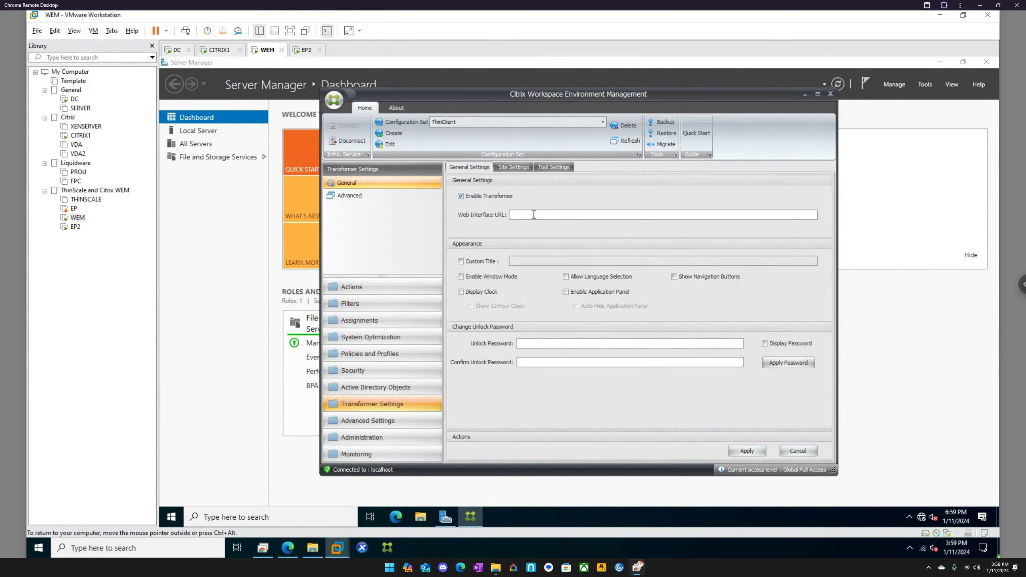
pyautogui.hotkey('ctrl', 'v')
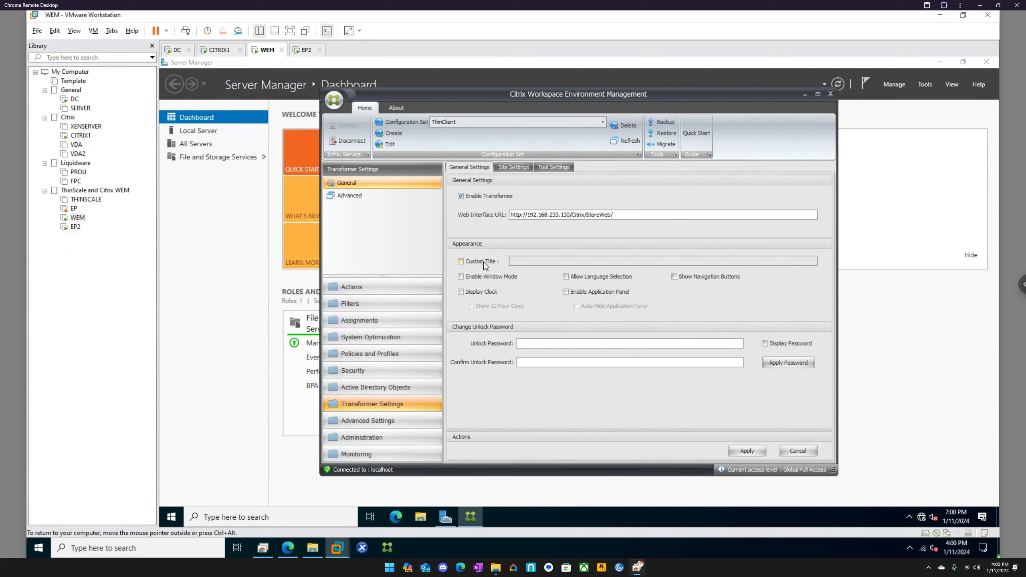
# Turn on the clock, application panel, language selection and custom title 'Kiosk'.
pyautogui.click(493, 295)
pyautogui.click(599, 293)
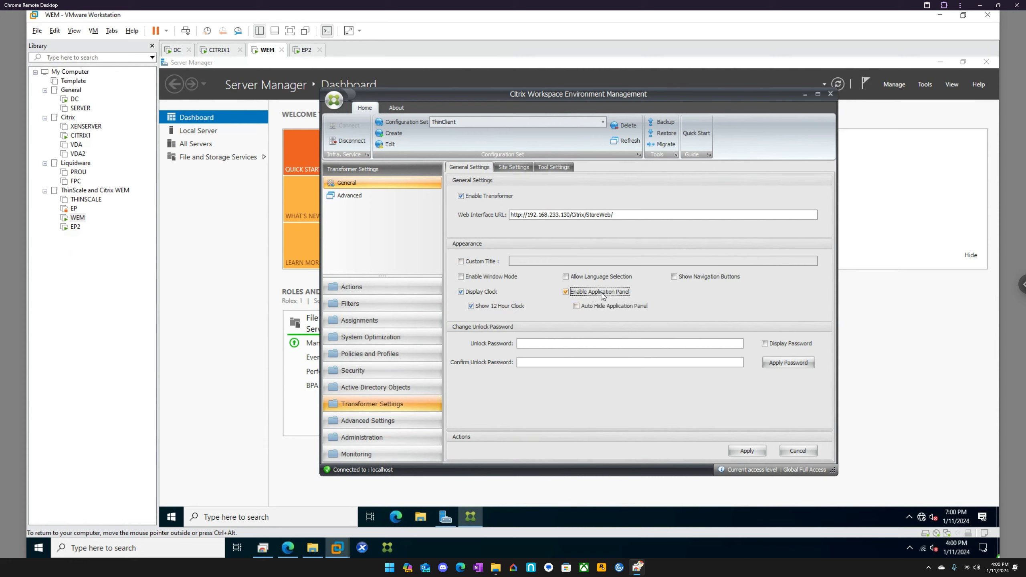
pyautogui.click(582, 277)
pyautogui.click(487, 261)
pyautogui.click(520, 262)
pyautogui.write('Kio')
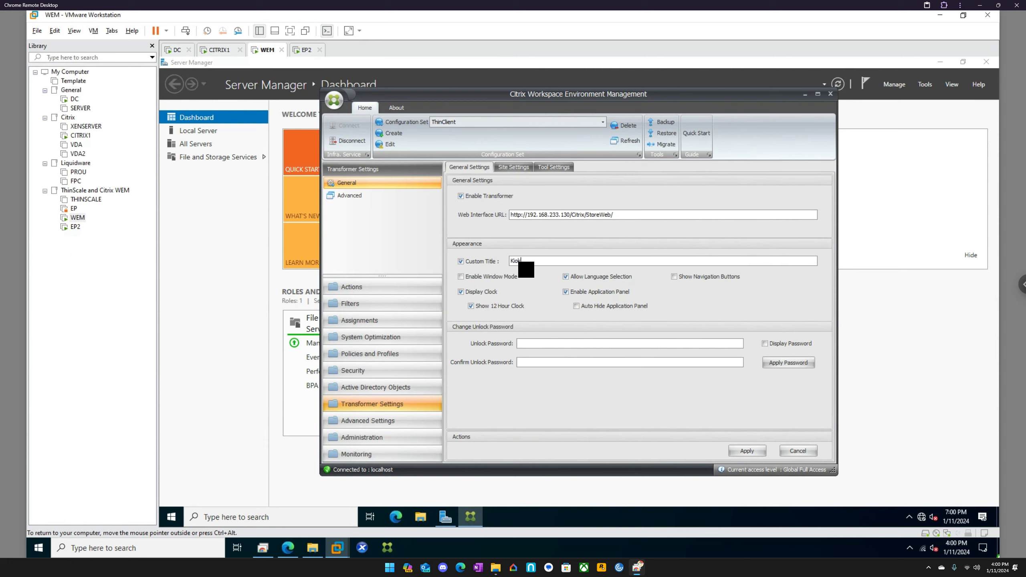
pyautogui.write('sk')
# Set and save the Transformer unlock password after checking it.
pyautogui.click(534, 341)
pyautogui.write('•••••••••••')
pyautogui.click(765, 346)
pyautogui.click(765, 343)
pyautogui.click(775, 361)
pyautogui.click(526, 166)
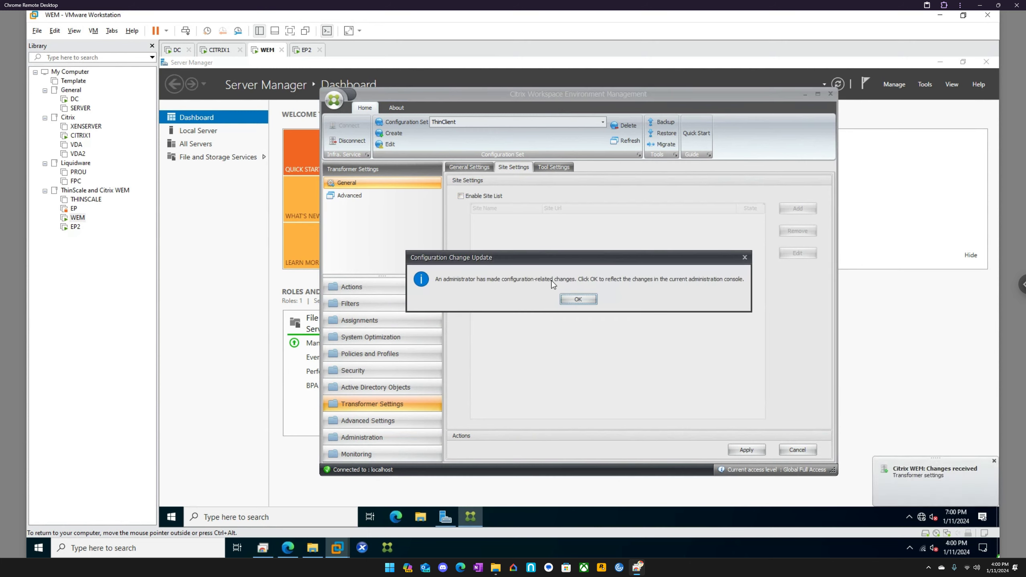
# Accept the update notice, re-enable Transformer and paste the StoreFront URL again.
pyautogui.click(588, 299)
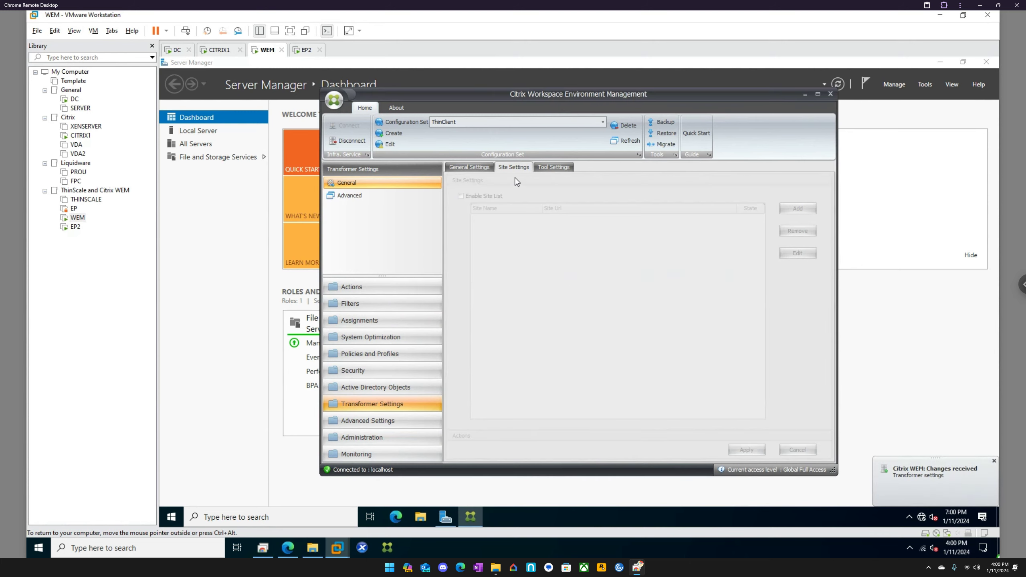
pyautogui.click(480, 171)
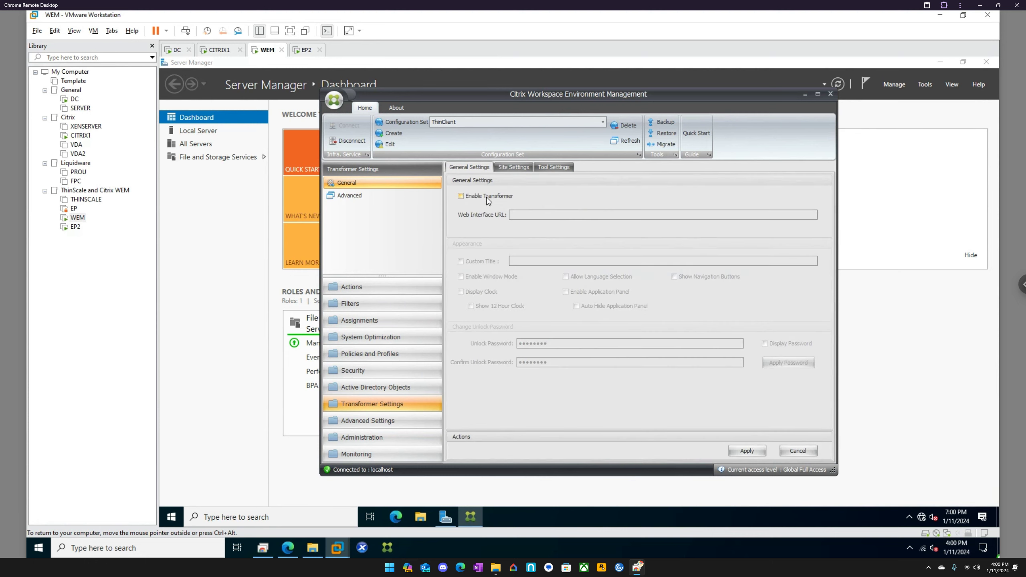
pyautogui.click(485, 198)
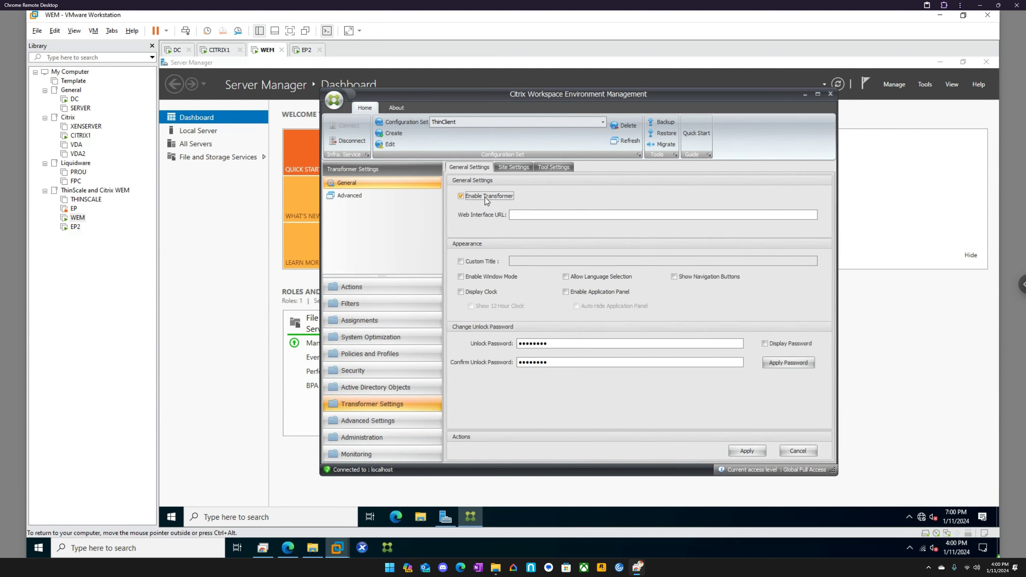
pyautogui.click(286, 549)
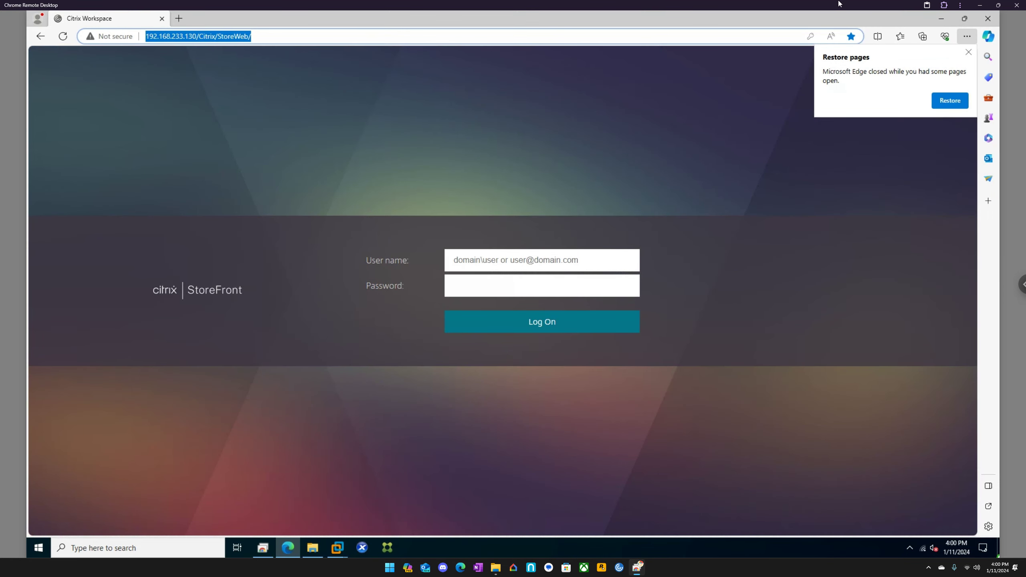
pyautogui.click(941, 18)
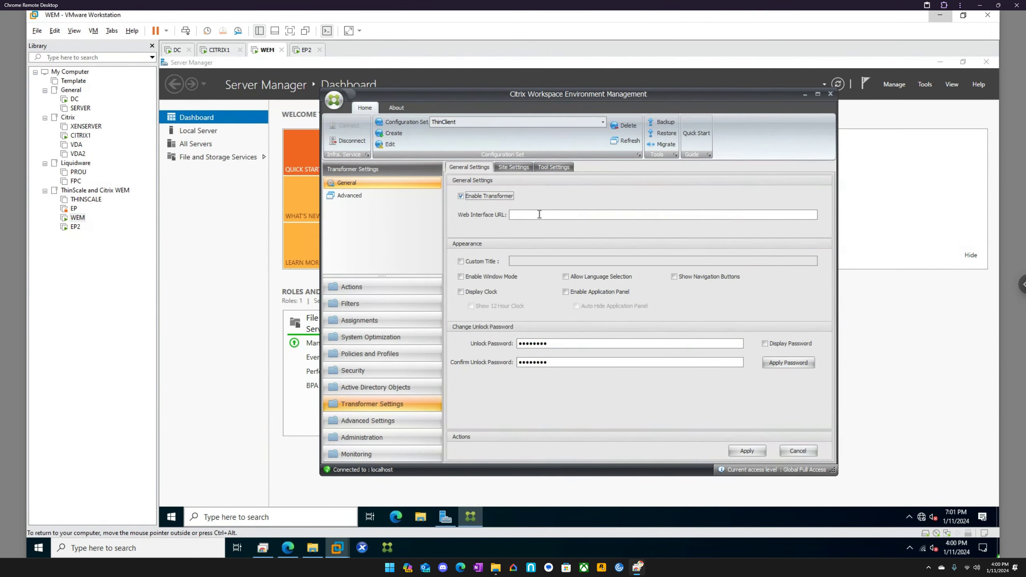
pyautogui.click(539, 214)
pyautogui.hotkey('ctrl', 'v')
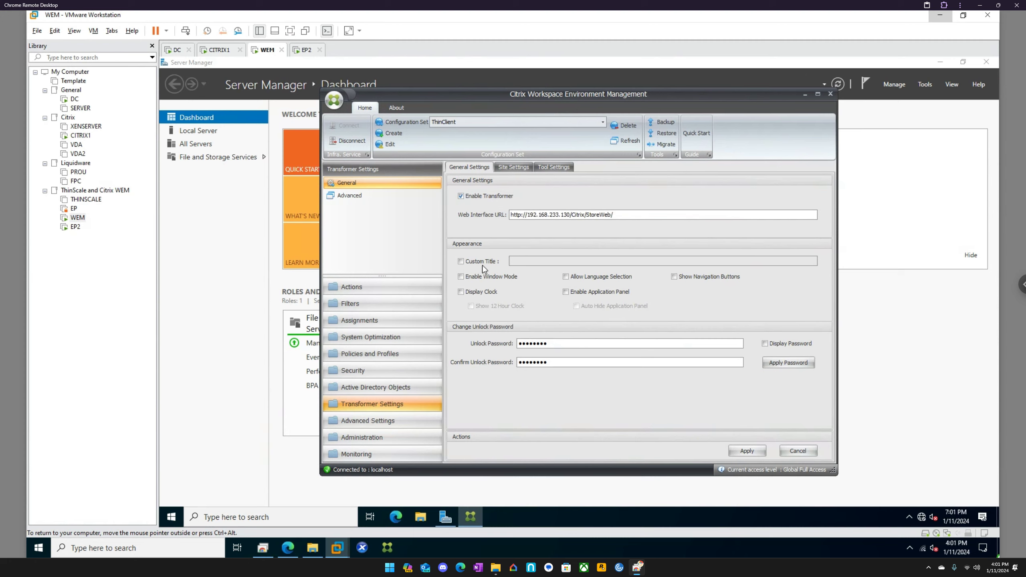
# Turn on a 12-hour clock, language selection and the application panel.
pyautogui.click(486, 292)
pyautogui.click(493, 304)
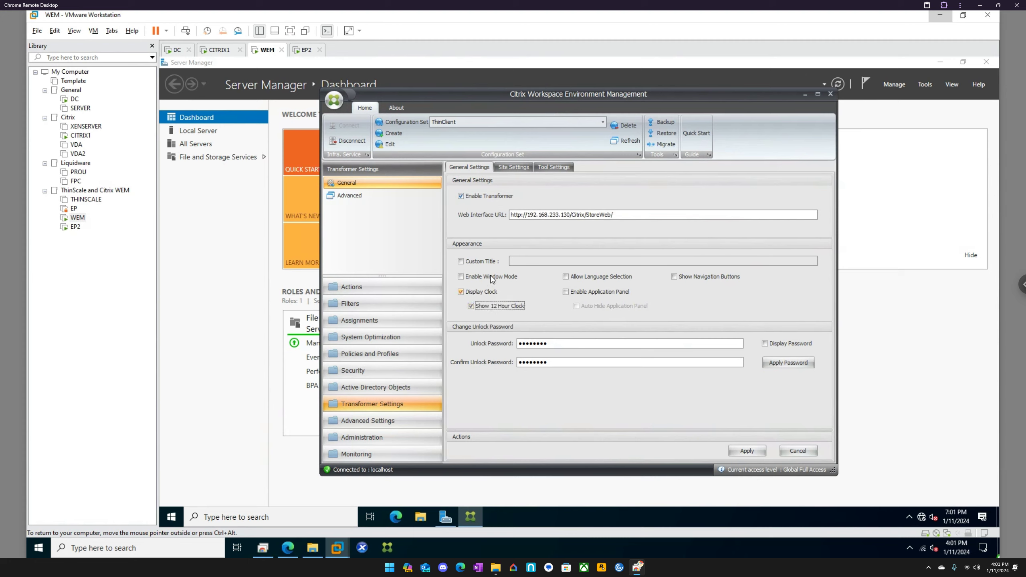
pyautogui.click(606, 279)
pyautogui.click(612, 294)
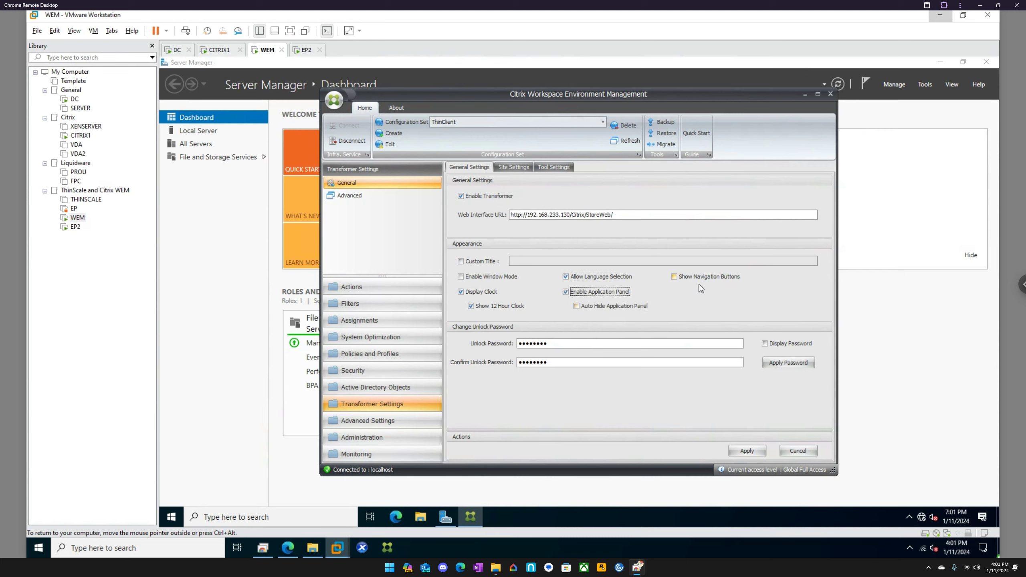
# Enable the site list and begin a new enabled site named 'Test'.
pyautogui.click(516, 167)
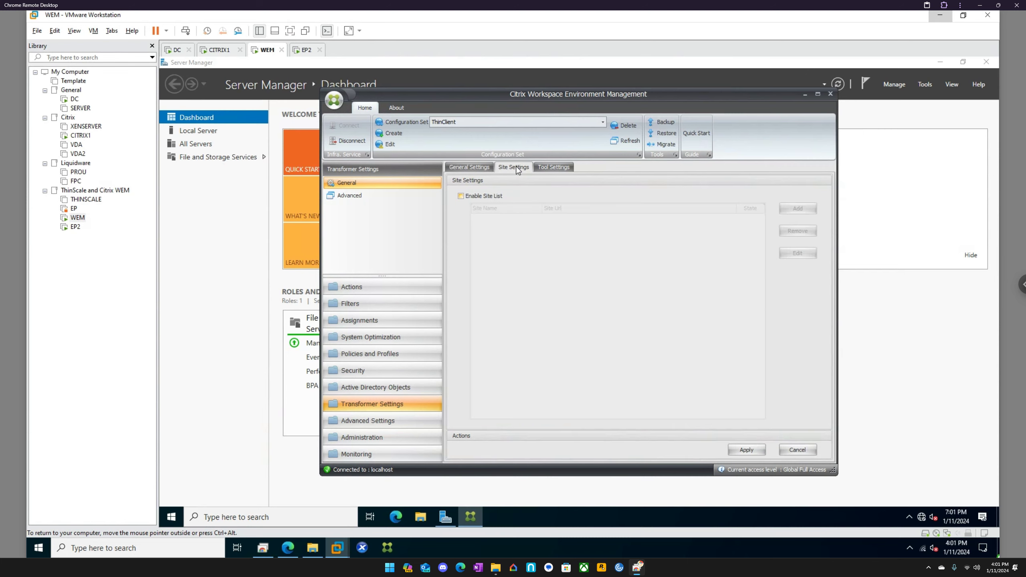
pyautogui.click(490, 196)
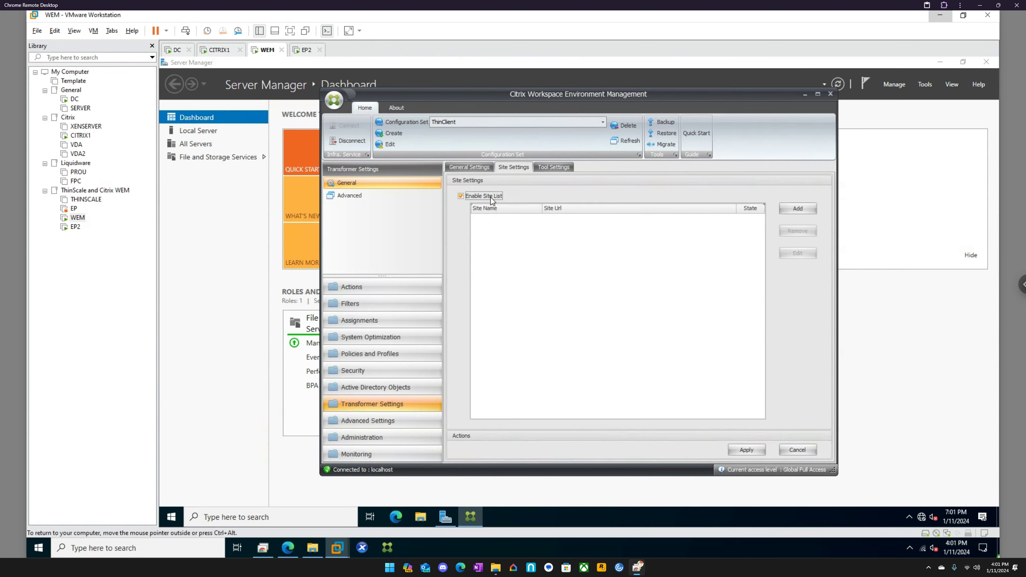
pyautogui.click(798, 208)
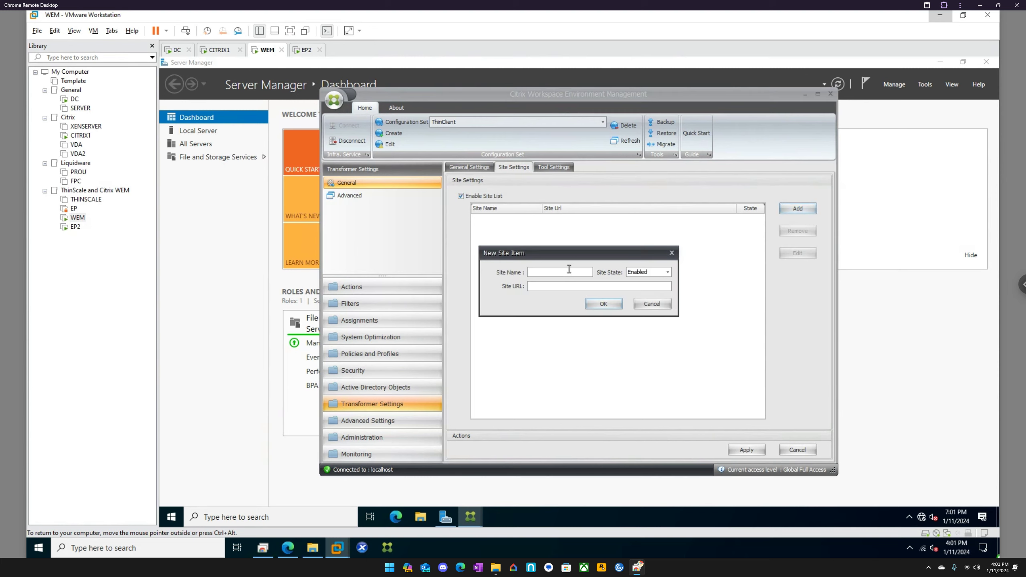
pyautogui.write('Test')
pyautogui.click(661, 273)
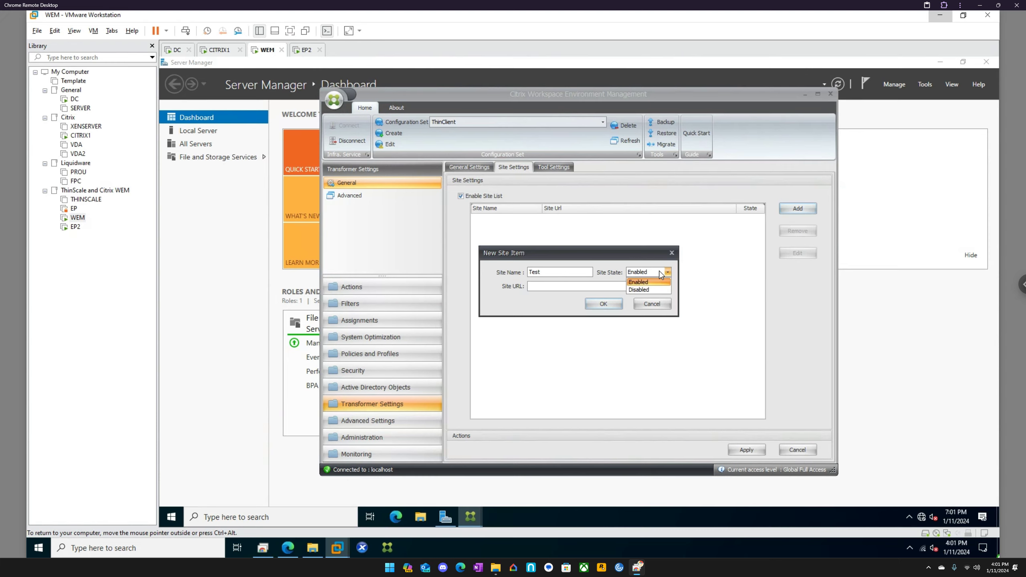
pyautogui.click(648, 281)
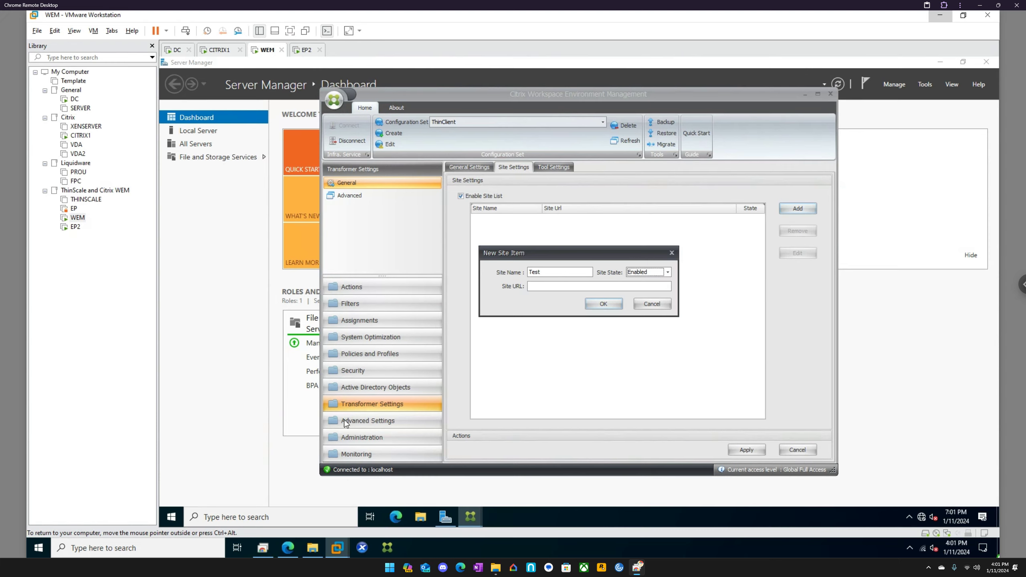
pyautogui.click(291, 542)
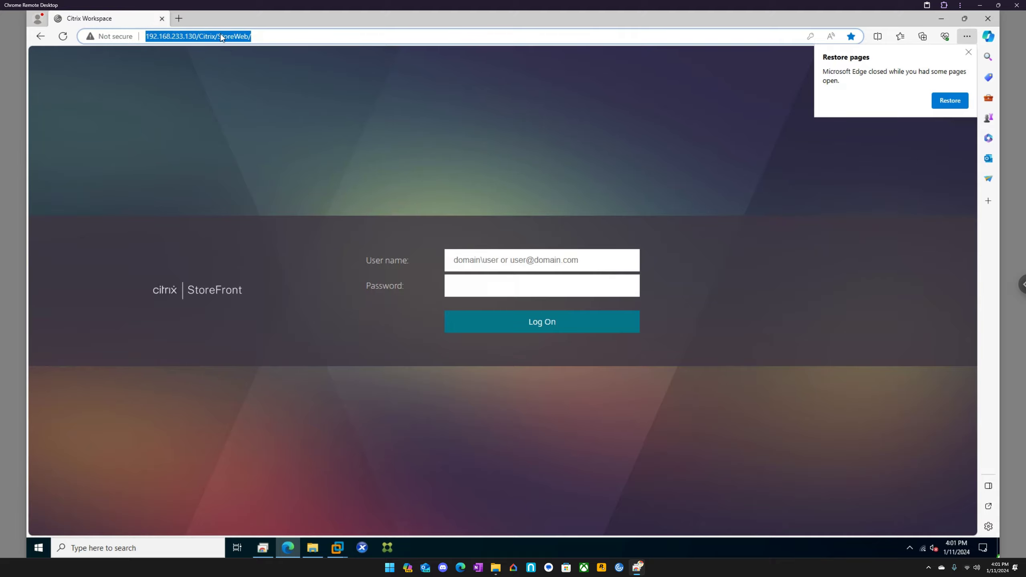
# Load the Citrix Director logon page in Edge, copy its address, and return to the WEM VM.
pyautogui.click(178, 19)
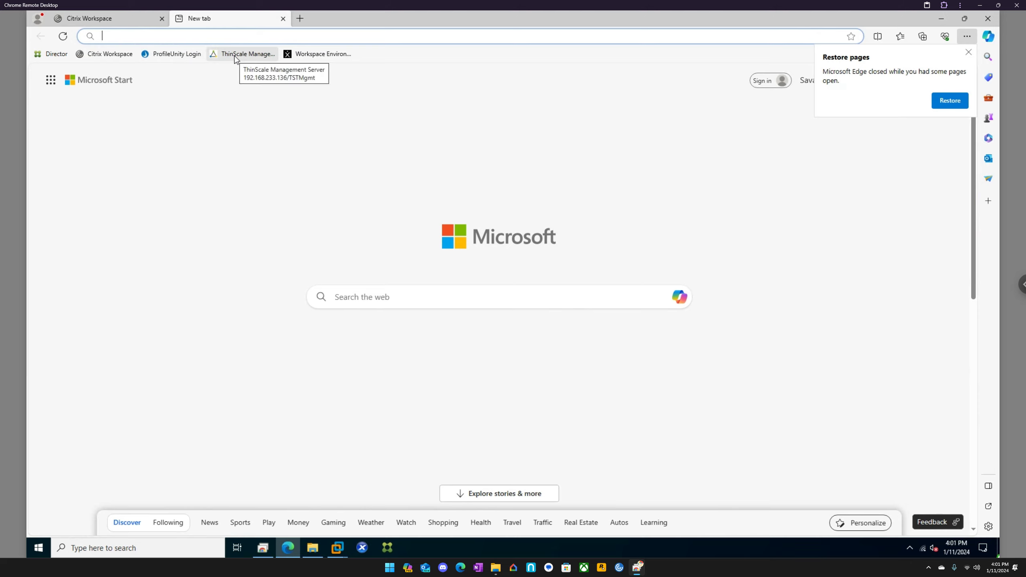
pyautogui.click(312, 59)
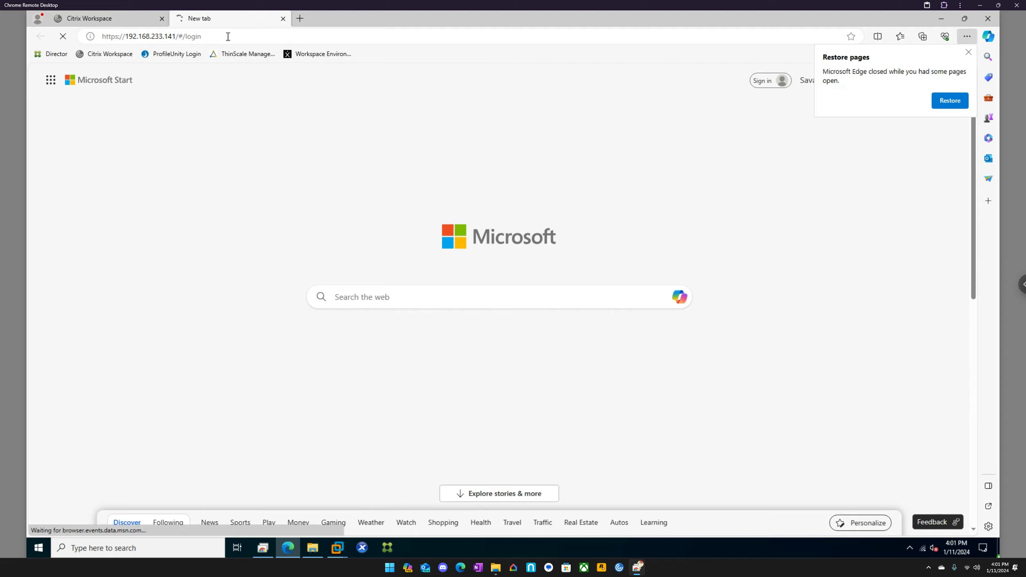
pyautogui.click(51, 53)
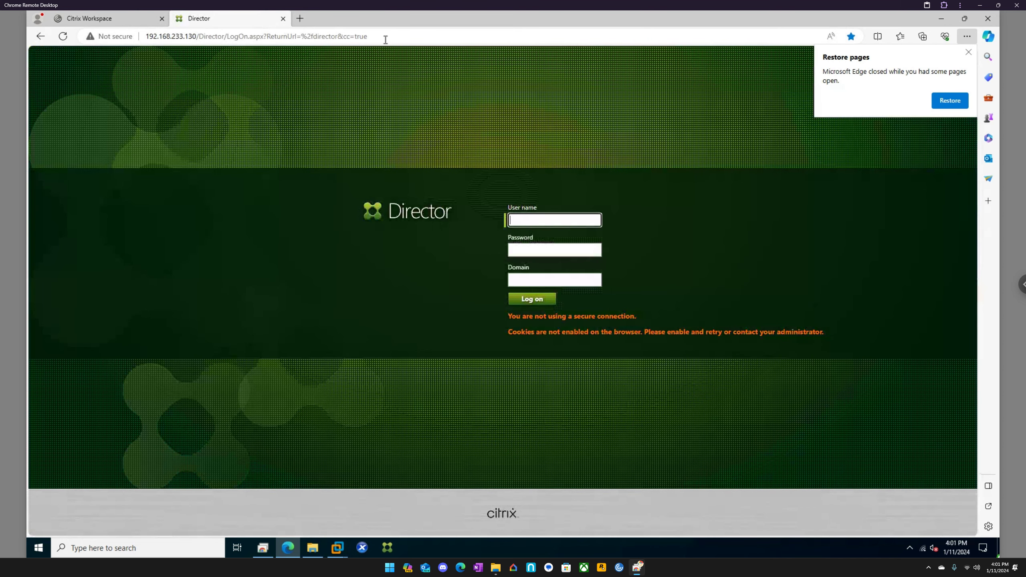
pyautogui.click(386, 40)
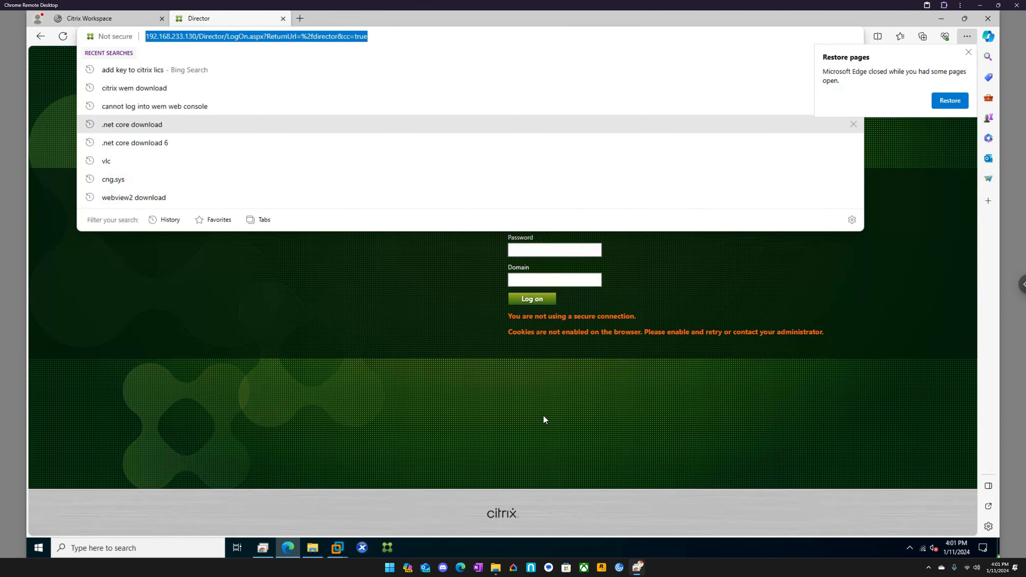
pyautogui.click(389, 547)
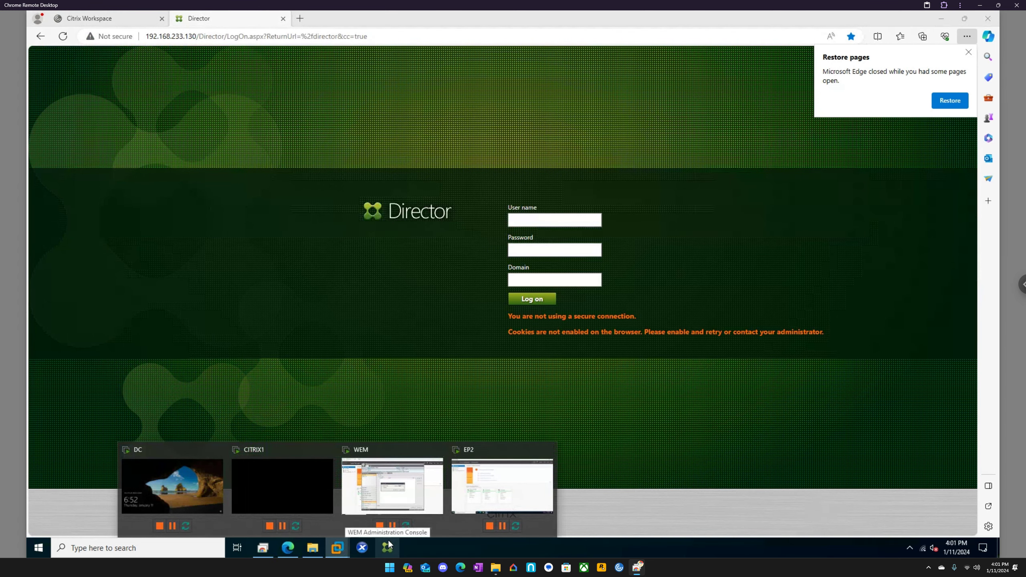
pyautogui.click(380, 486)
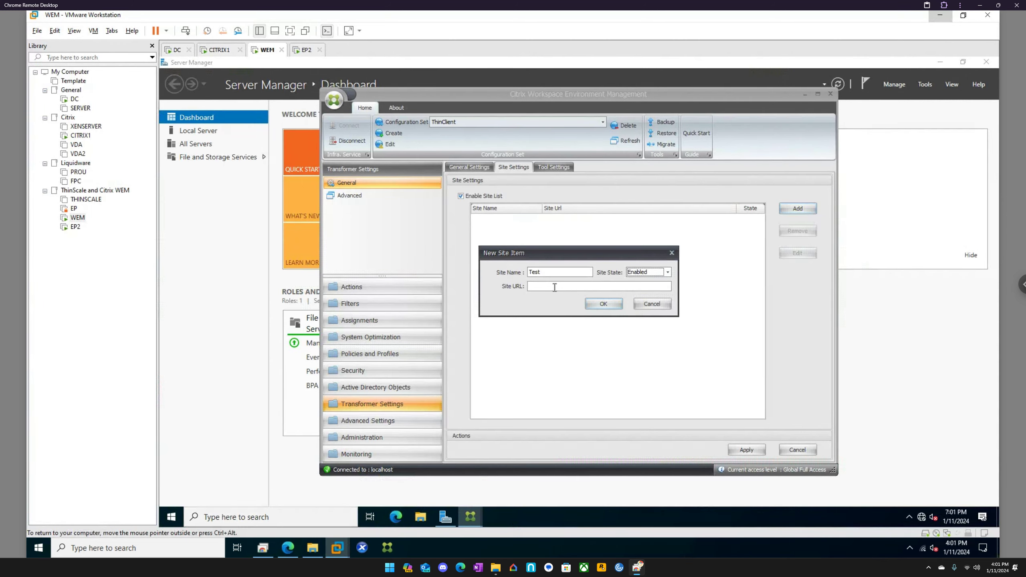
pyautogui.click(555, 287)
pyautogui.hotkey('ctrl', 'v')
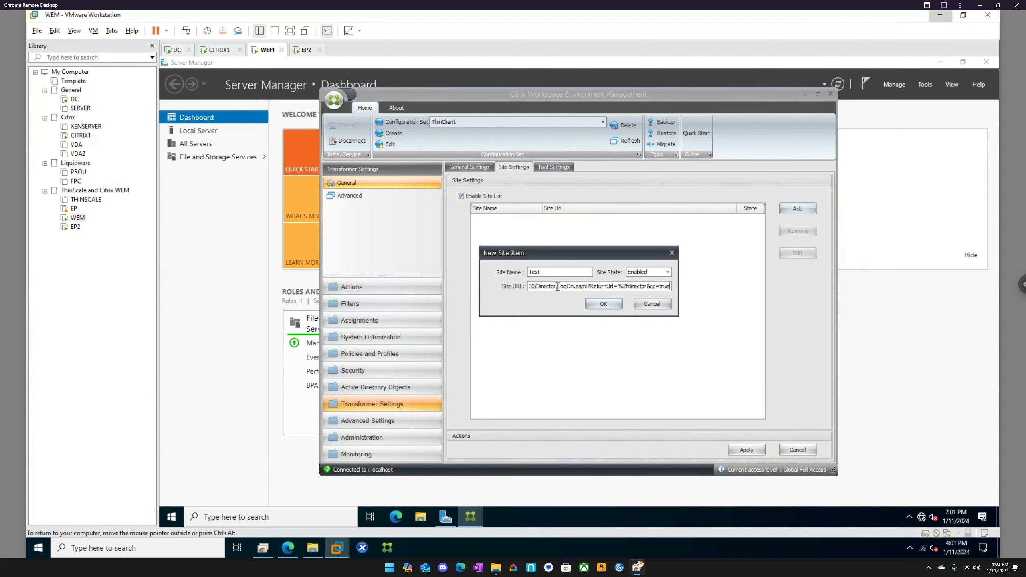
pyautogui.moveTo(558, 287); pyautogui.dragTo(730, 286)
pyautogui.press('BackSpace')
pyautogui.moveTo(570, 287); pyautogui.dragTo(503, 285)
pyautogui.hotkey('ctrl', 'c')
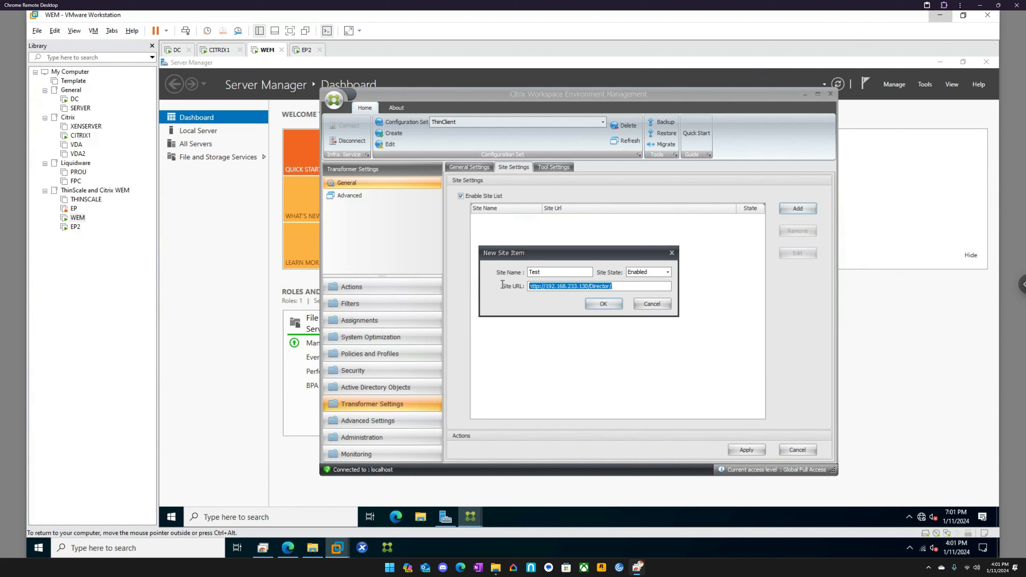
# Test the Director address in the VM's browser and remove the Privacy error favorite.
pyautogui.click(396, 517)
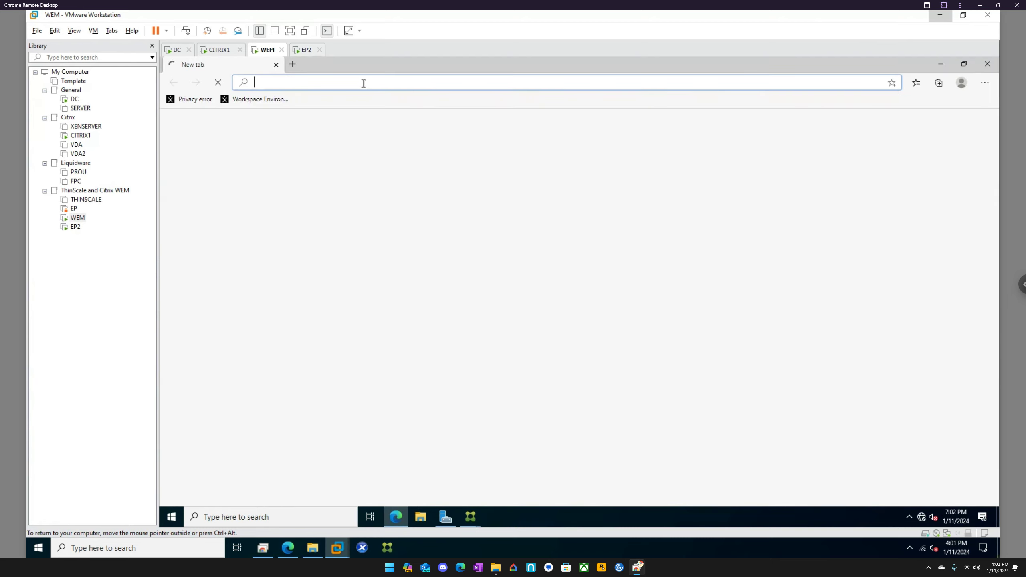
pyautogui.hotkey('ctrl', 'v')
pyautogui.press('Return')
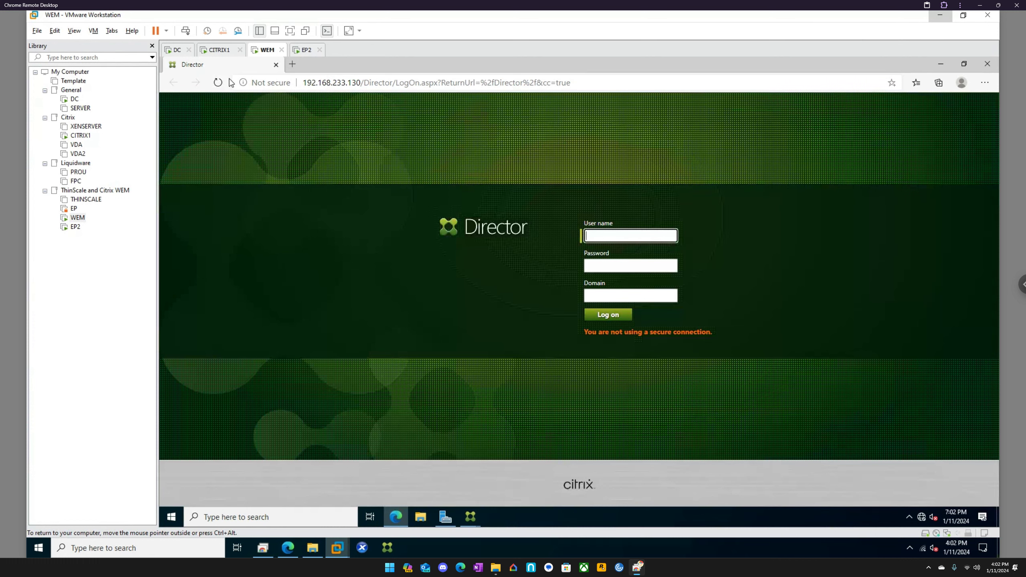
pyautogui.click(292, 65)
pyautogui.rightClick(197, 99)
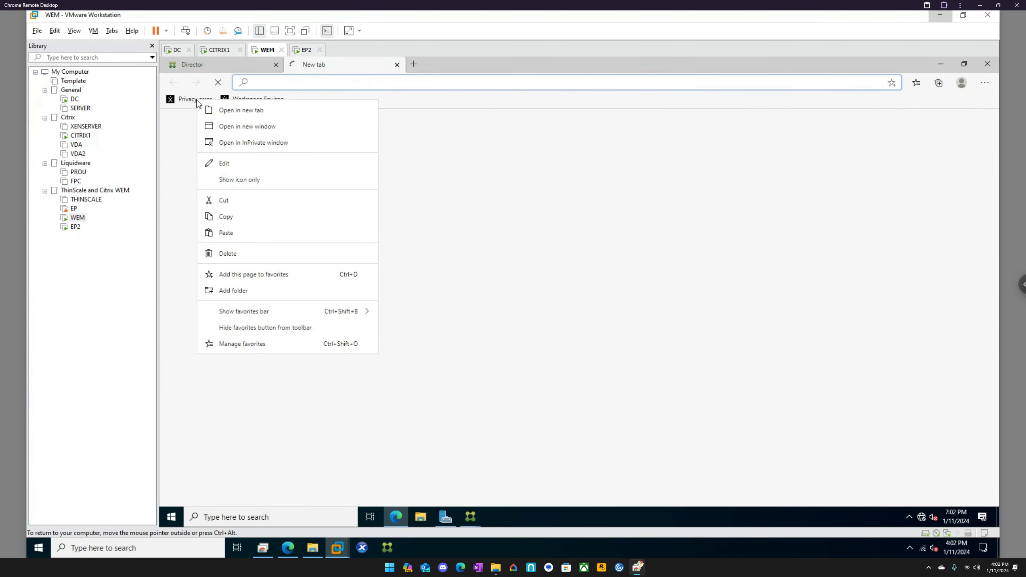
pyautogui.click(244, 202)
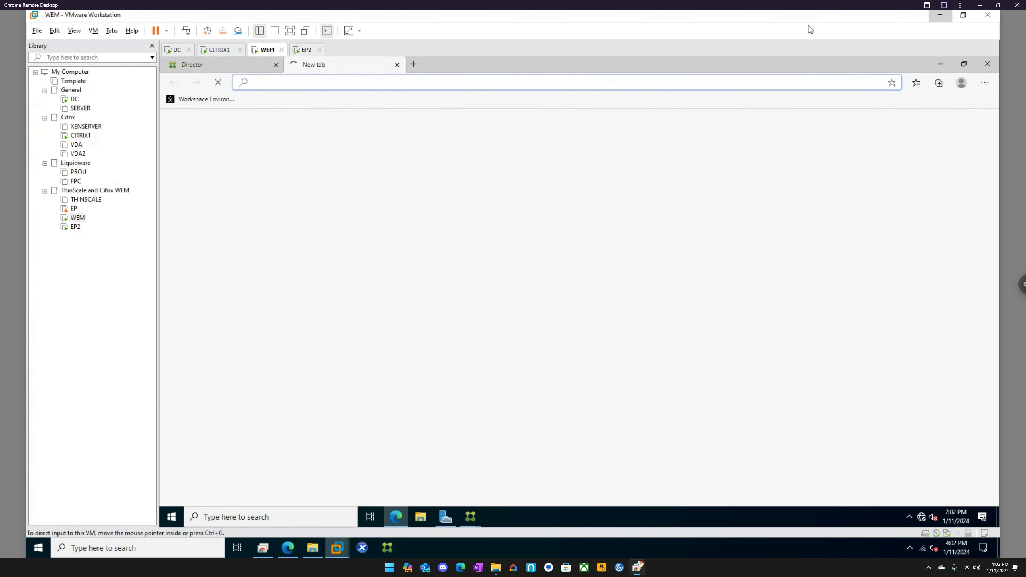
pyautogui.click(946, 66)
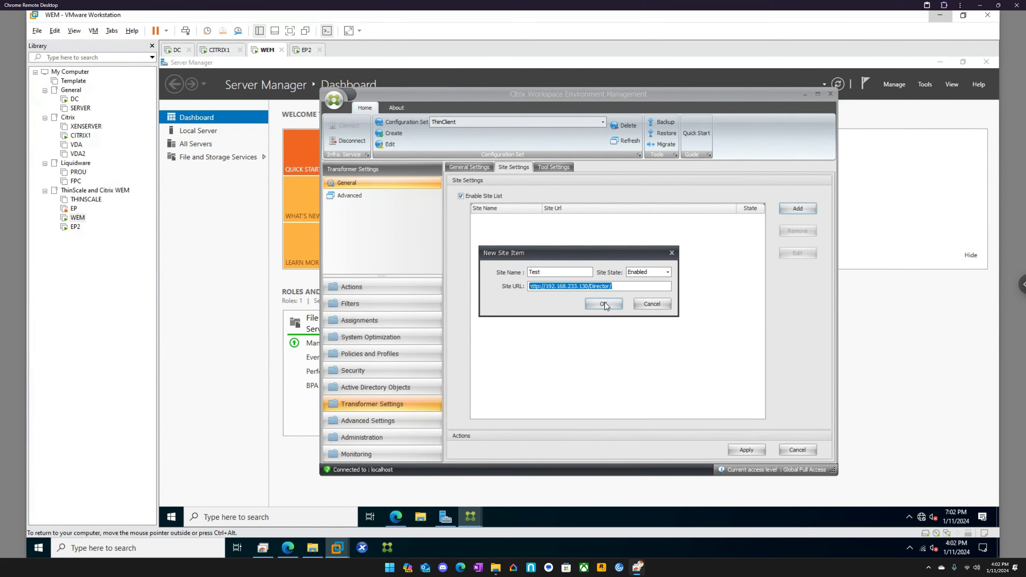
# Rename the site from 'Test' to 'Director' and save the entry.
pyautogui.moveTo(548, 273); pyautogui.dragTo(502, 265)
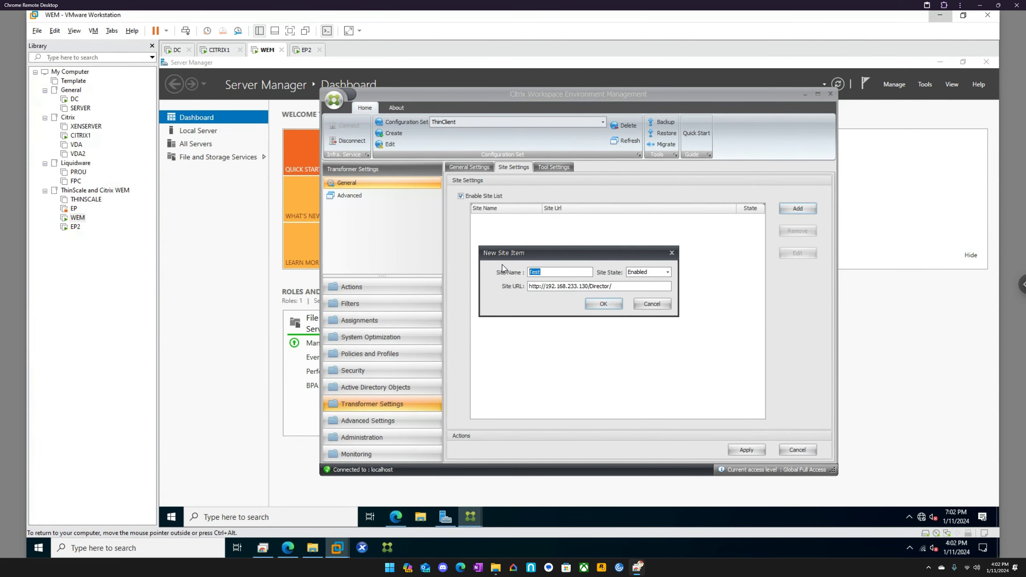
pyautogui.write('Director')
pyautogui.click(611, 303)
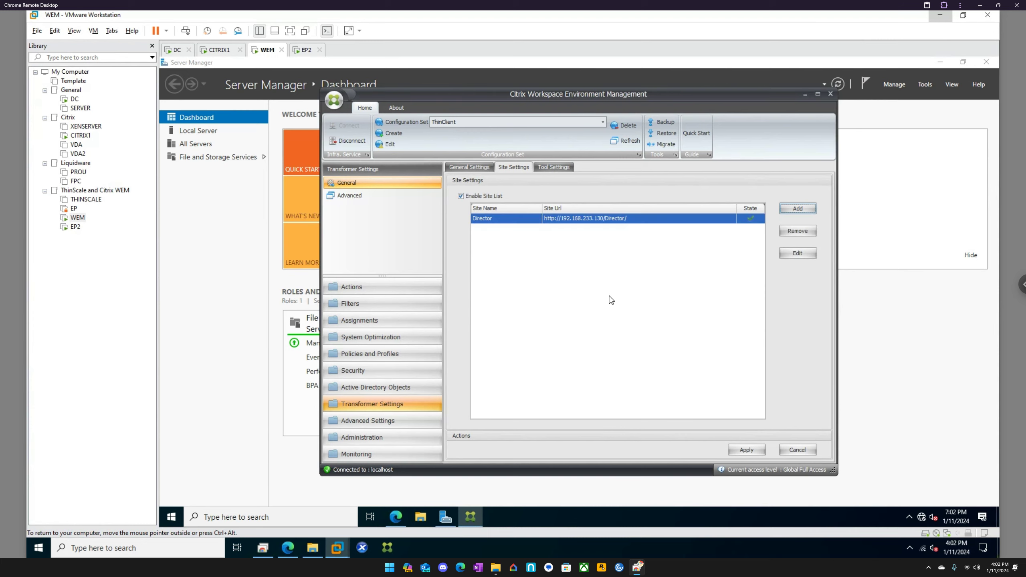
pyautogui.click(570, 172)
# Enable the tools list and start a new tool named 'Note Pad'.
pyautogui.click(477, 196)
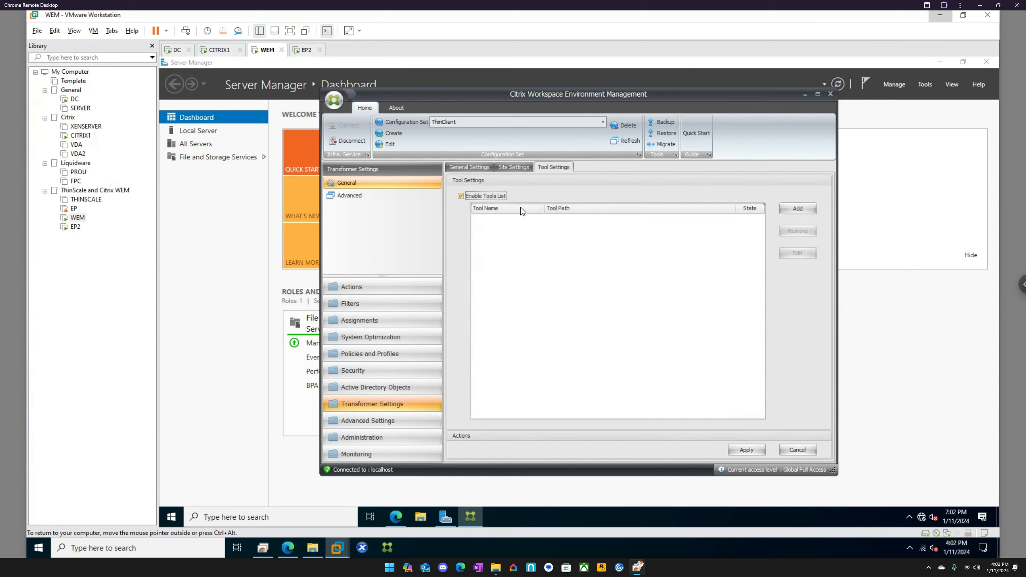
pyautogui.click(789, 206)
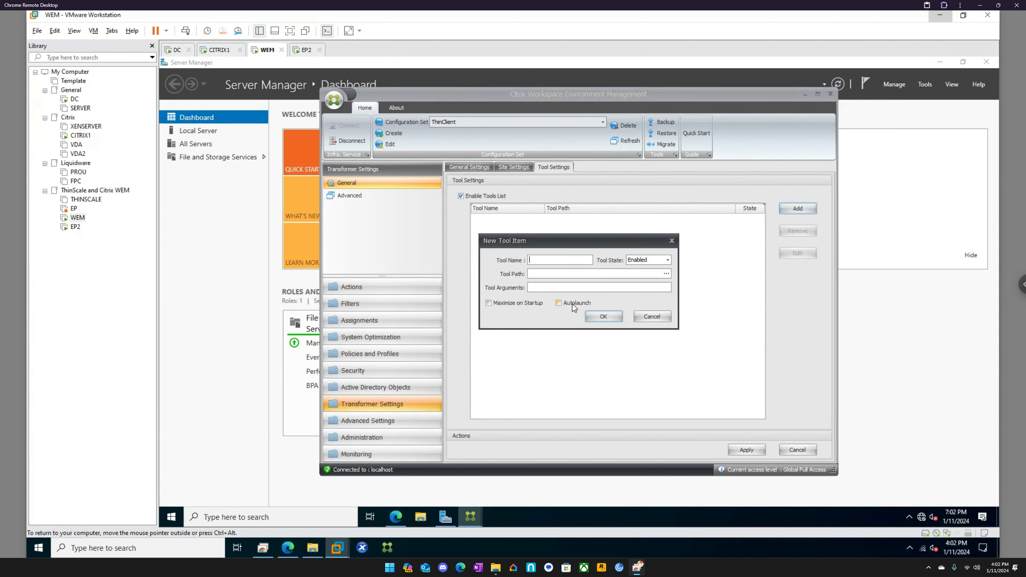
pyautogui.click(545, 260)
pyautogui.write('Note Pad')
# Copy Notepad's path from its shortcut properties and save the tool with %windir%\system32\notepad.exe.
pyautogui.click(319, 514)
pyautogui.write('not')
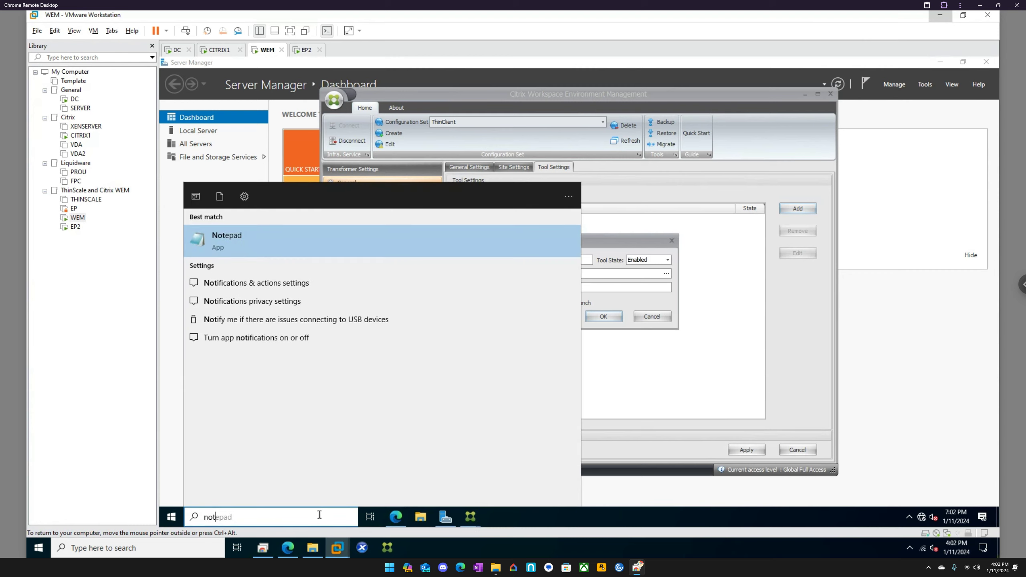
pyautogui.press('Return')
pyautogui.rightClick(492, 514)
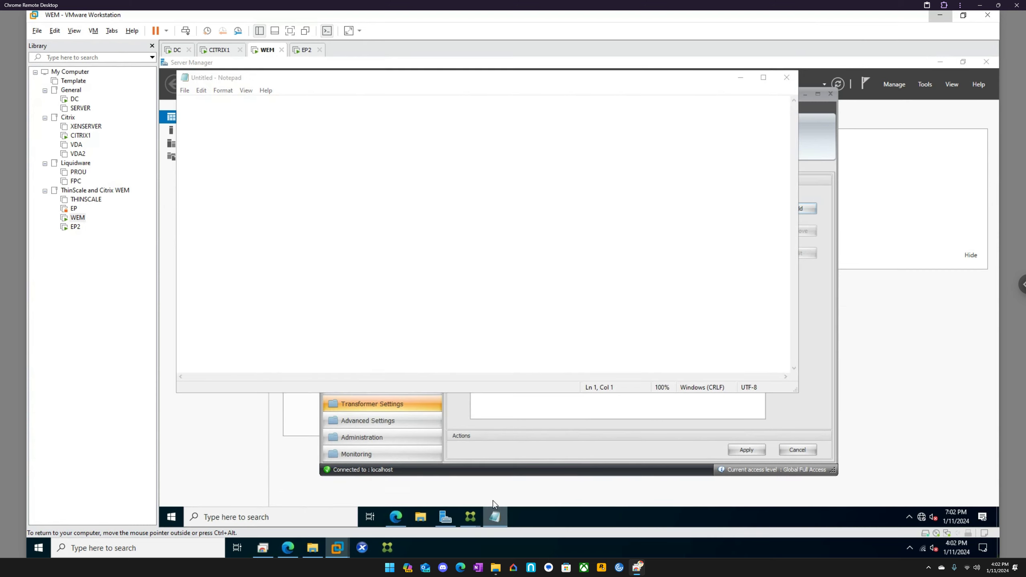
pyautogui.rightClick(471, 465)
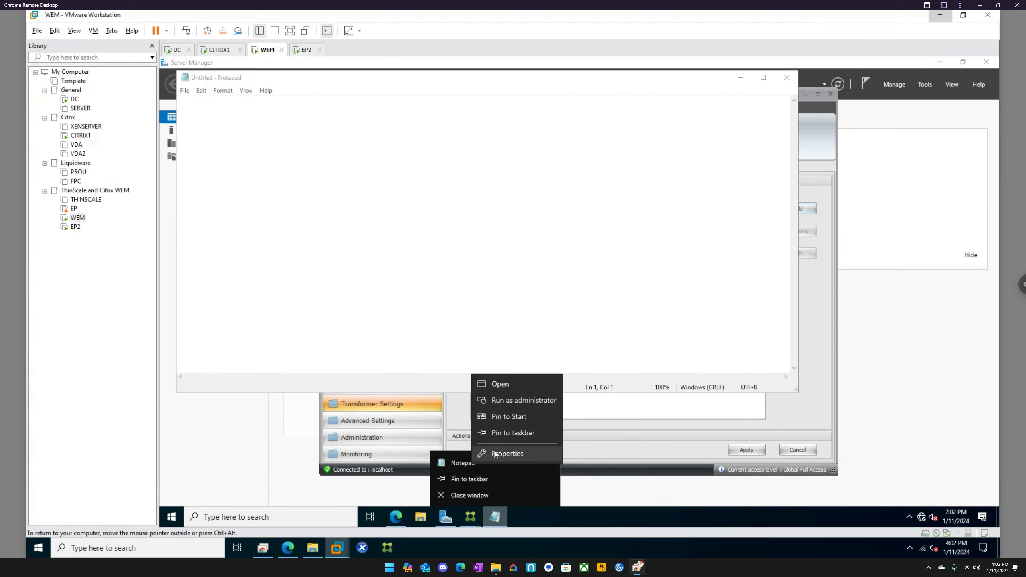
pyautogui.click(493, 450)
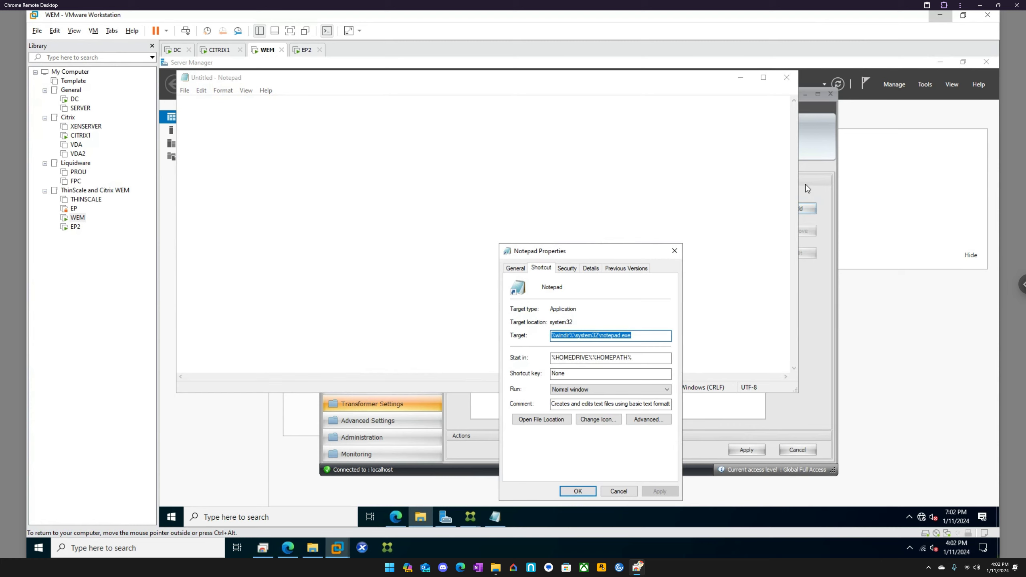
pyautogui.click(811, 145)
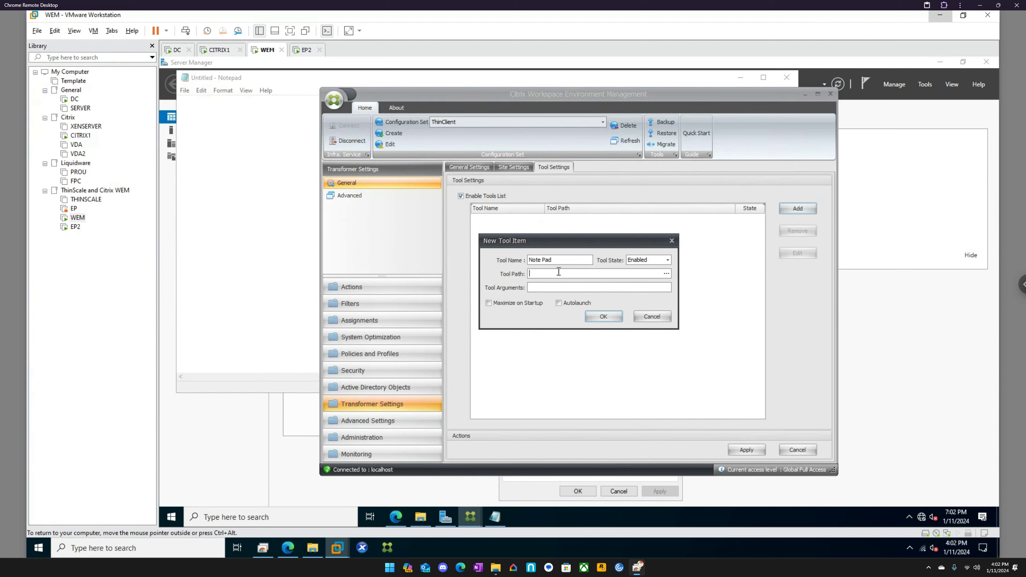
pyautogui.write('%windir%\\system32\\notepad.exe')
pyautogui.click(602, 317)
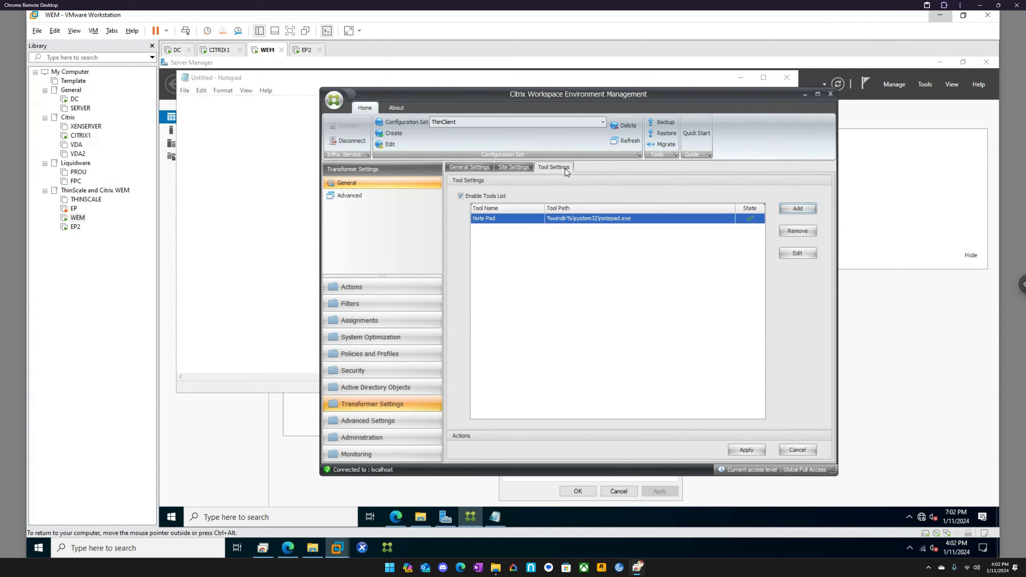
# Review the Site and General Transformer settings, apply them, and open the Administration list.
pyautogui.click(509, 168)
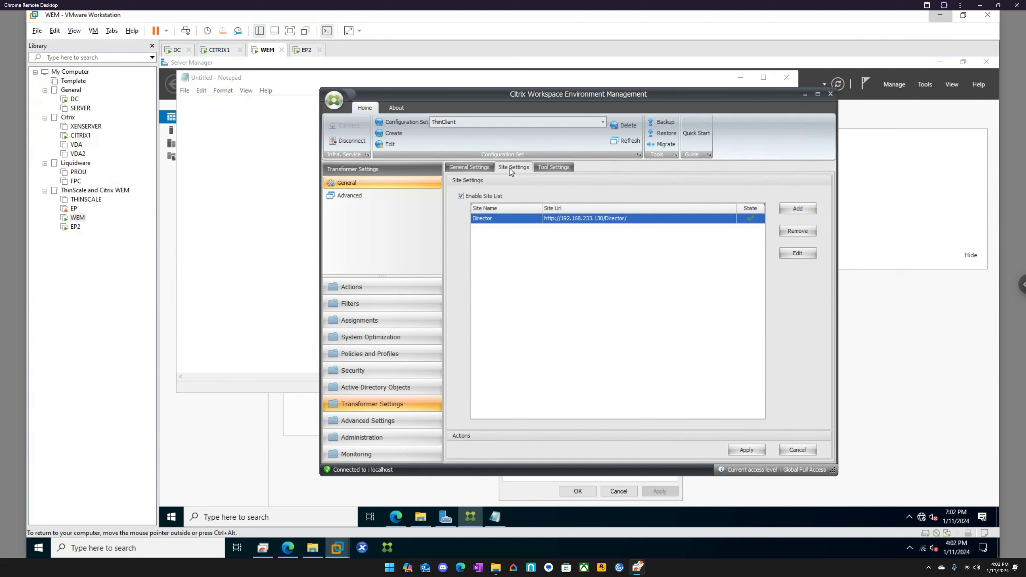
pyautogui.click(481, 169)
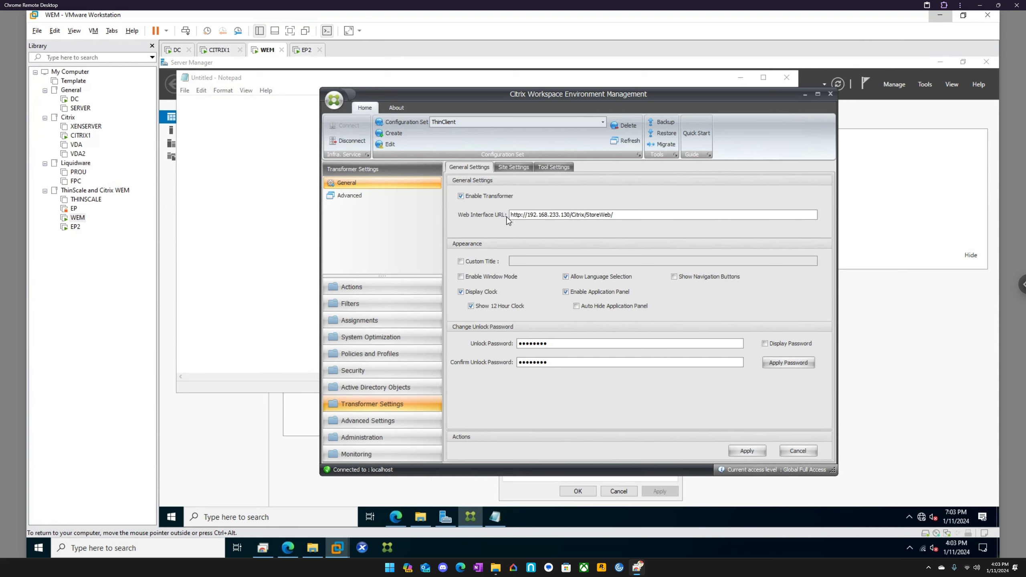
pyautogui.click(519, 168)
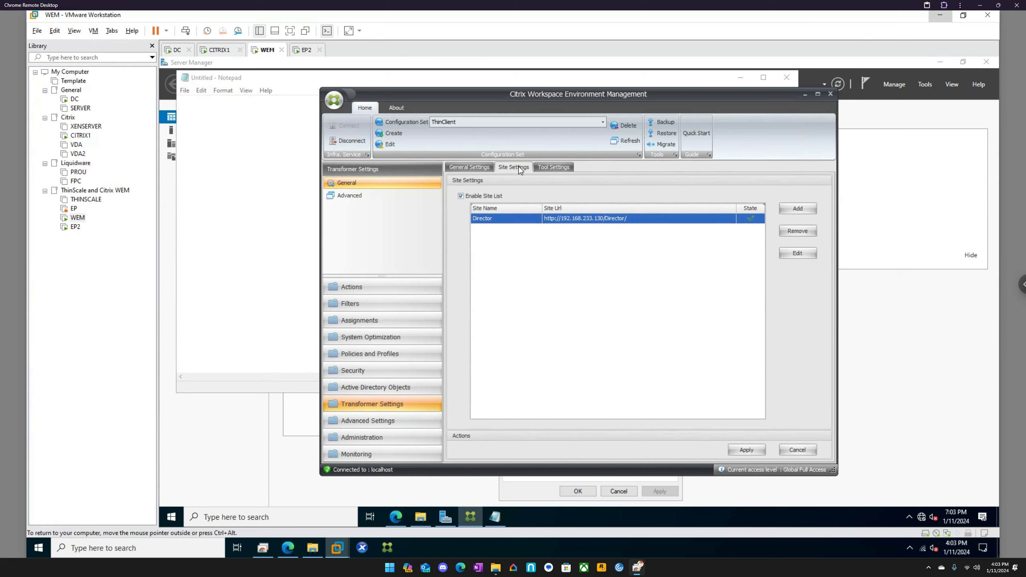
pyautogui.click(477, 170)
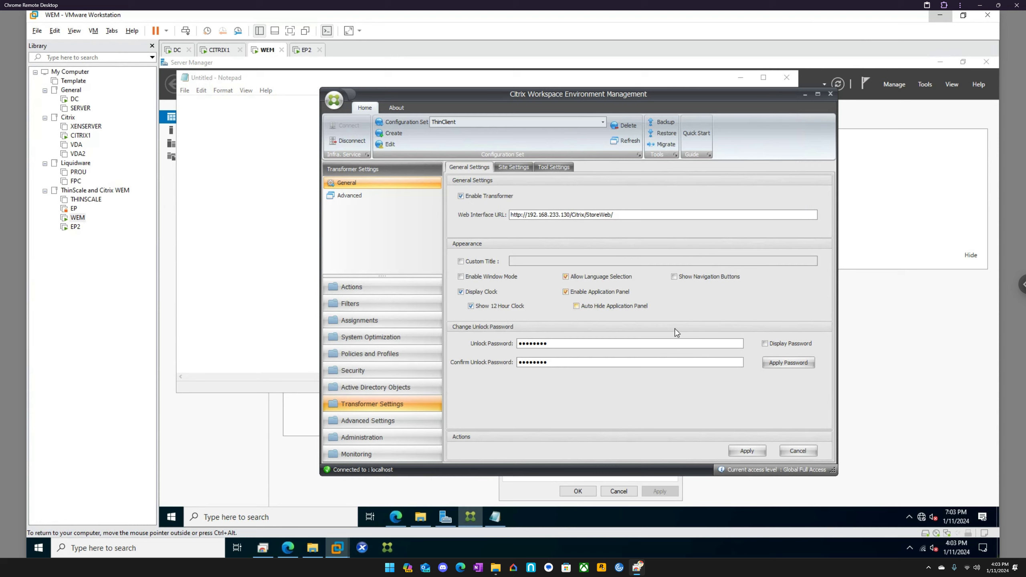
pyautogui.click(747, 451)
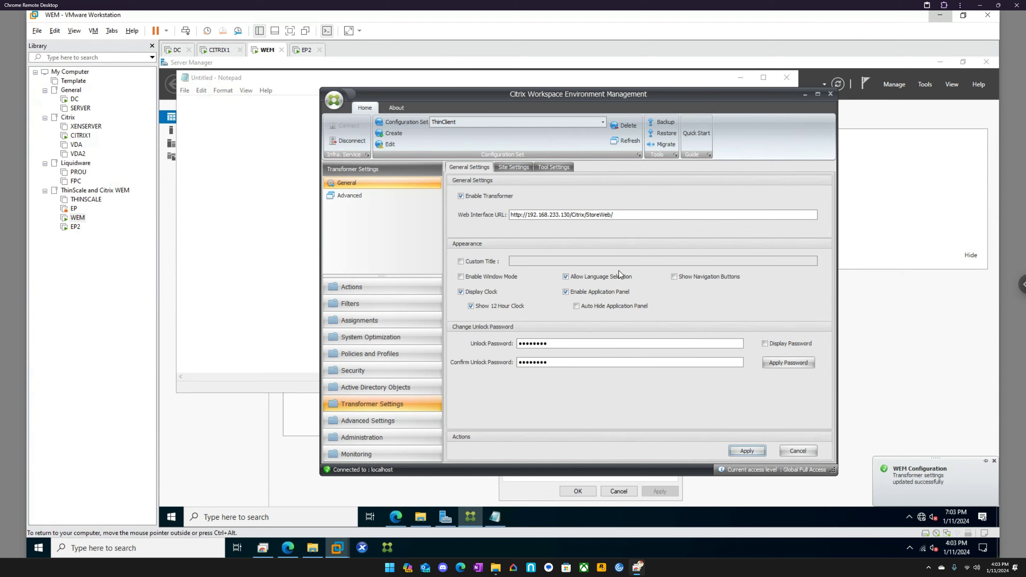
pyautogui.click(383, 439)
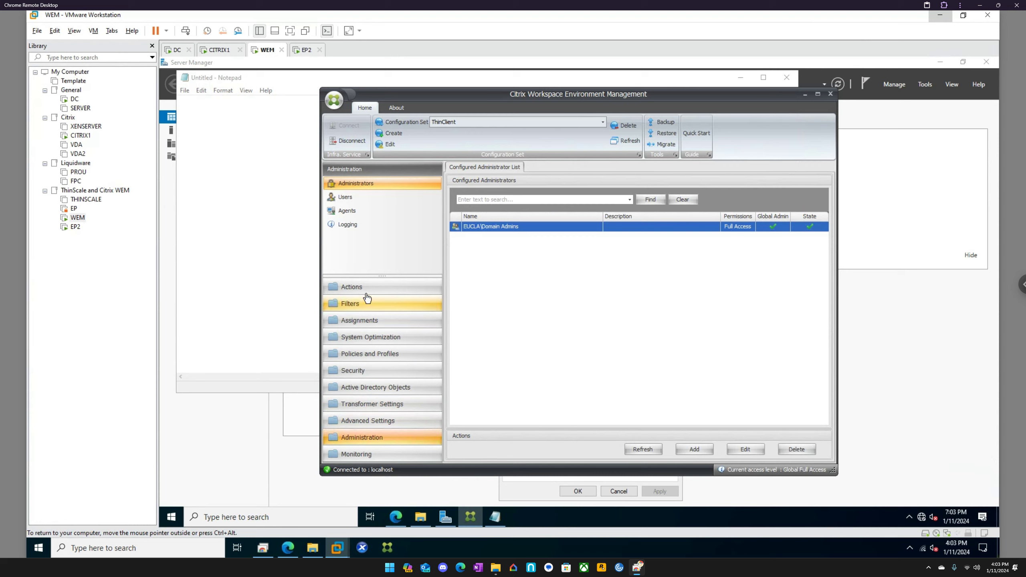
# Browse Monitoring, Transformer, AD Machines, Assignments, System Optimization and Policies and Profiles sections.
pyautogui.click(364, 459)
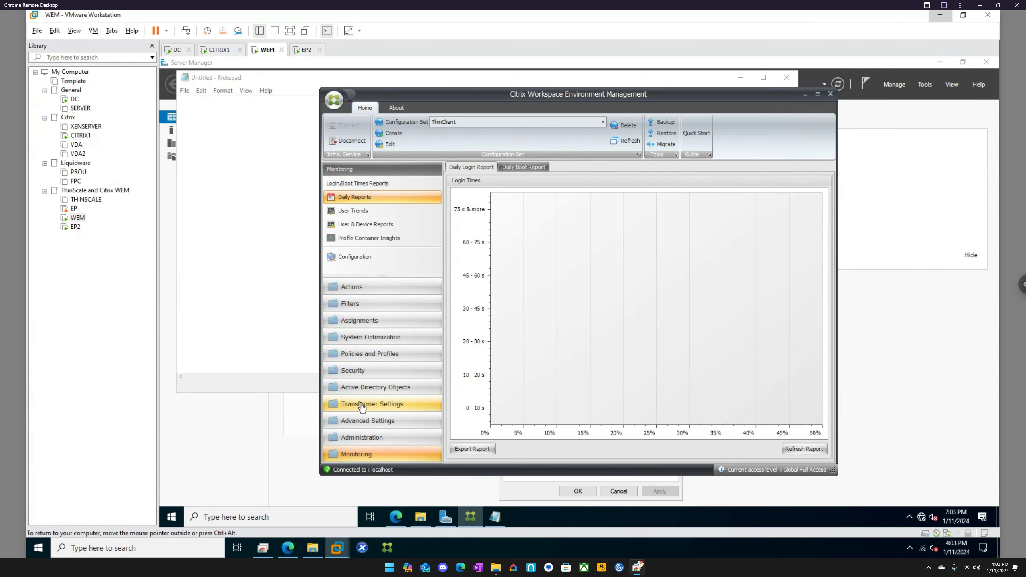
pyautogui.click(361, 404)
pyautogui.click(365, 388)
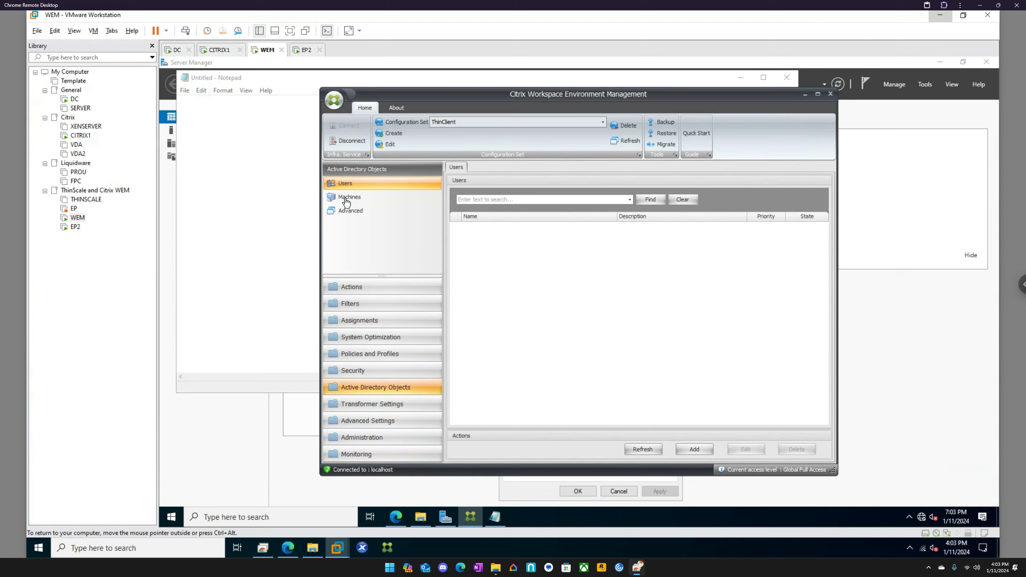
pyautogui.click(346, 200)
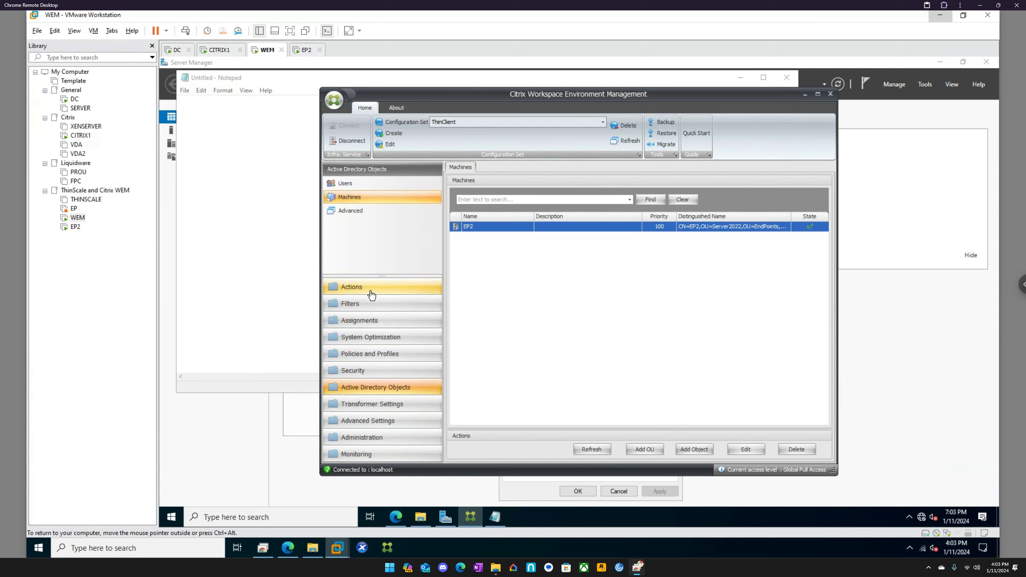
pyautogui.click(378, 324)
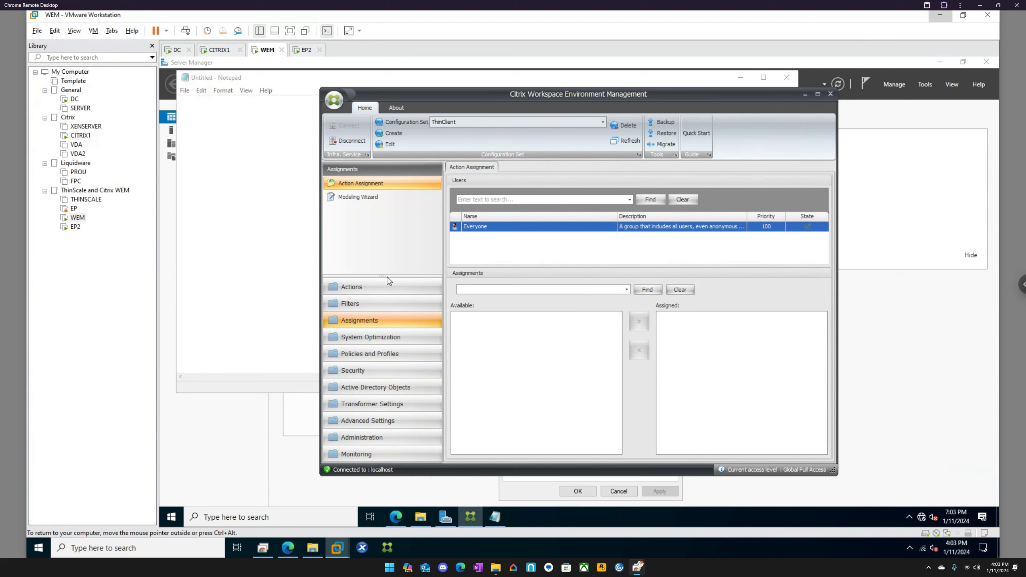
pyautogui.click(382, 338)
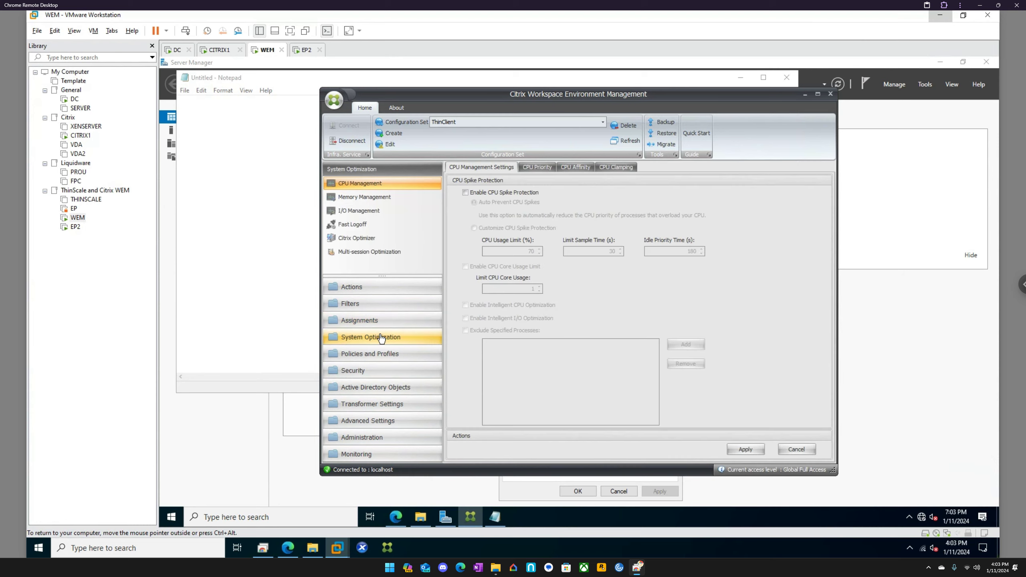
pyautogui.click(383, 357)
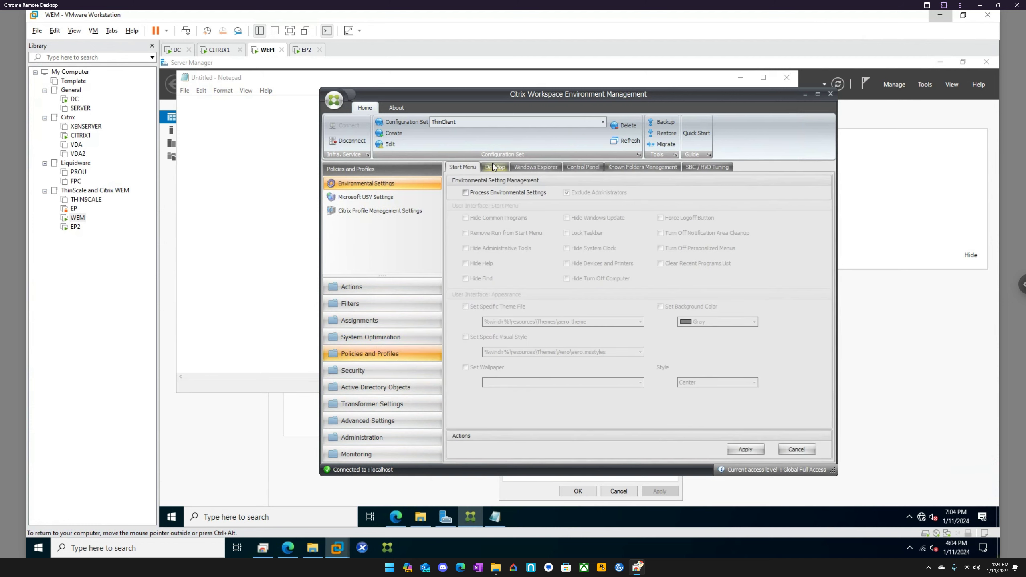
# Check Security, AD Machines Advanced Unbound Agents Site Settings, then show the Actions group list.
pyautogui.click(380, 372)
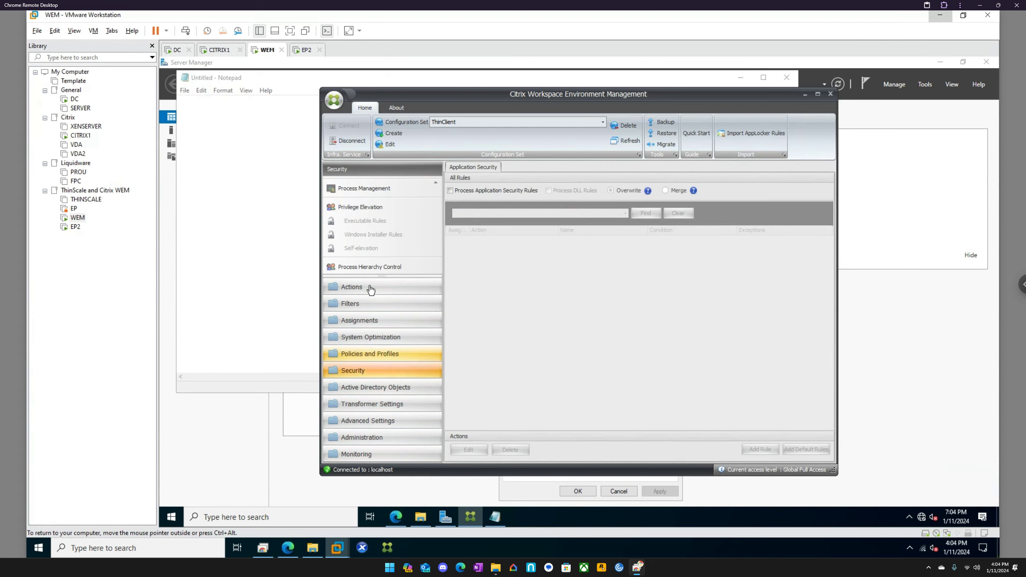
pyautogui.click(379, 389)
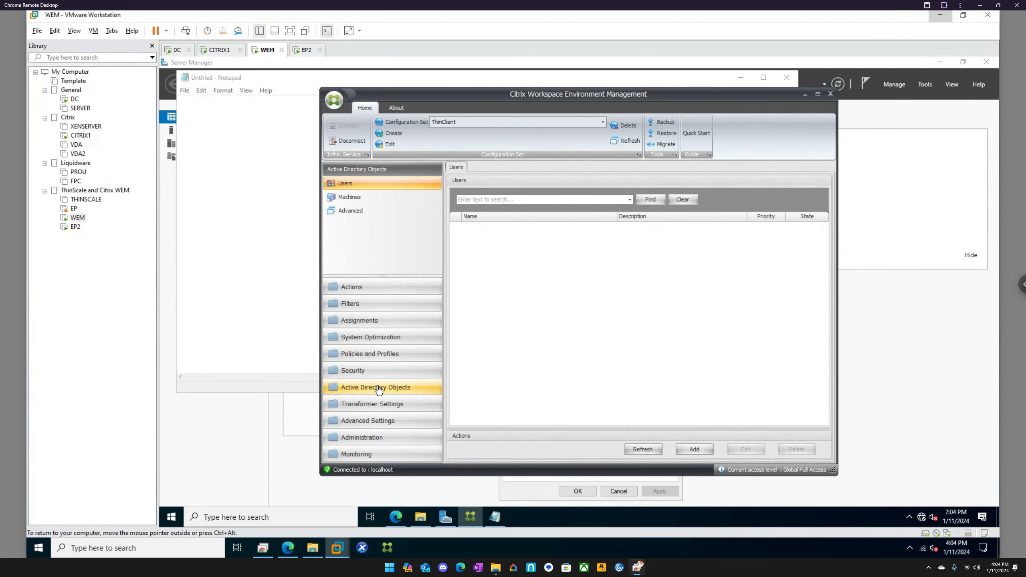
pyautogui.click(358, 202)
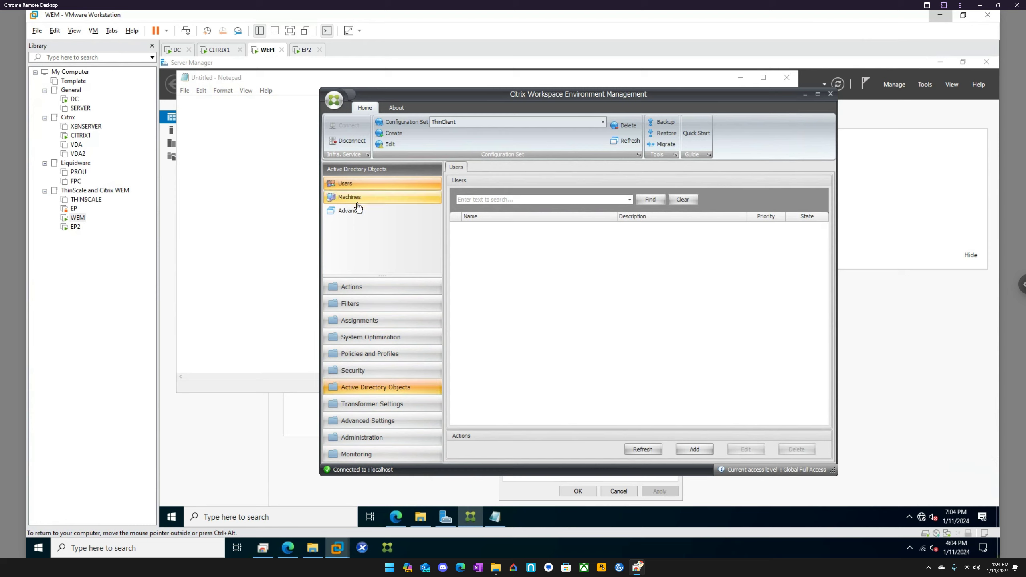
pyautogui.click(360, 213)
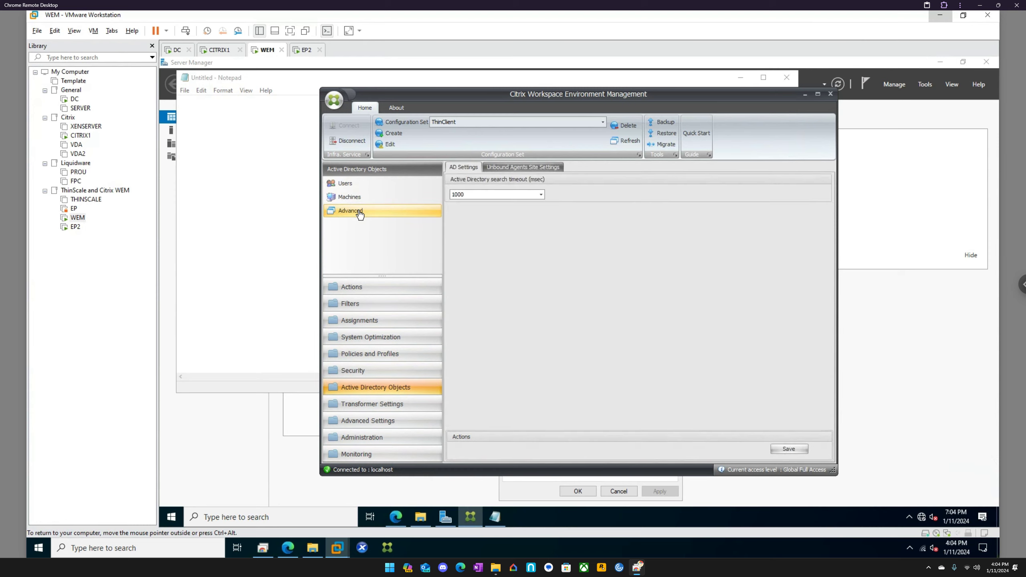
pyautogui.click(540, 168)
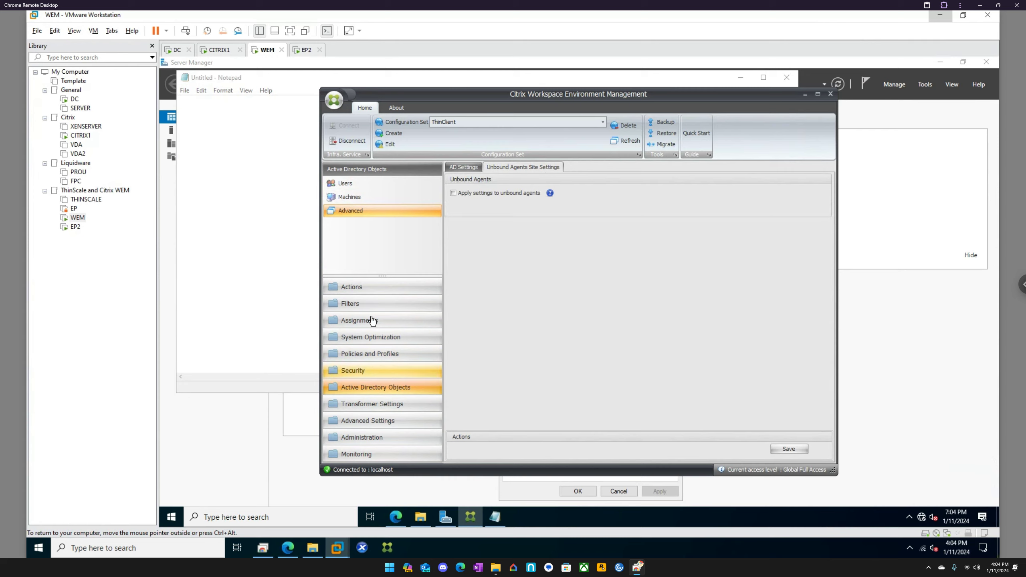
pyautogui.click(363, 288)
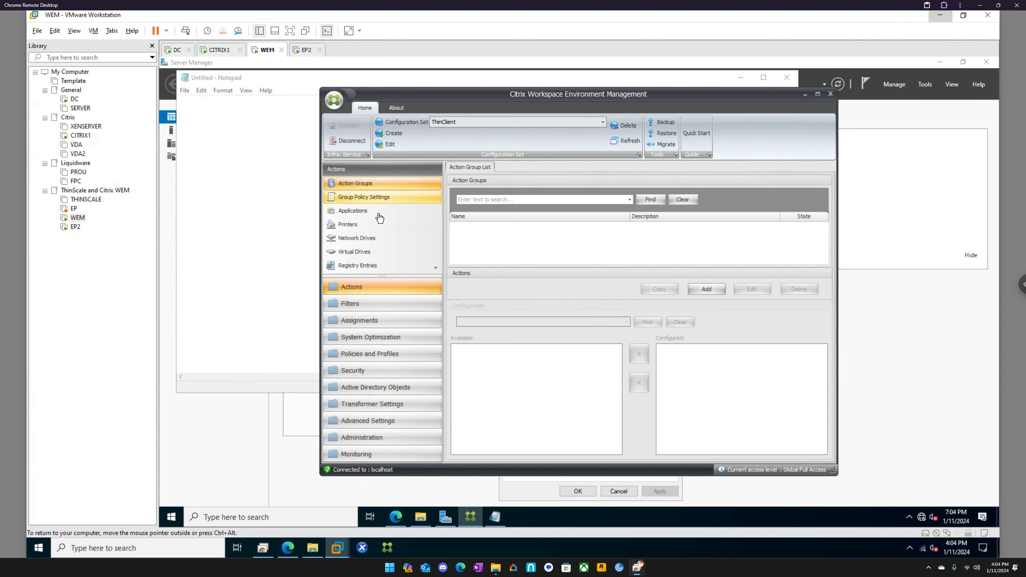
# Look through Advanced Settings and the Monitoring daily login report, then open Administration.
pyautogui.scroll(-4, 382, 230)
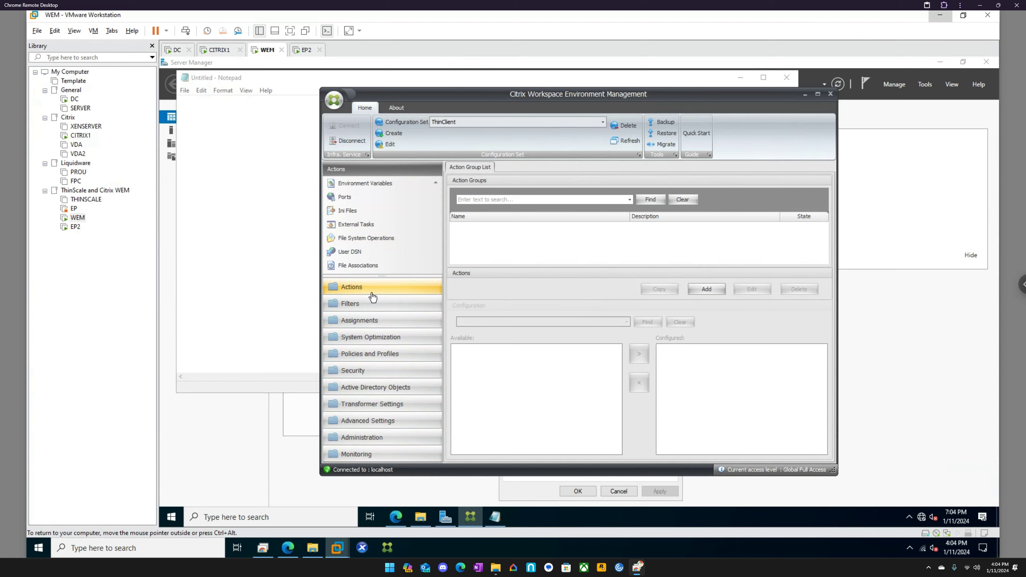
pyautogui.click(372, 423)
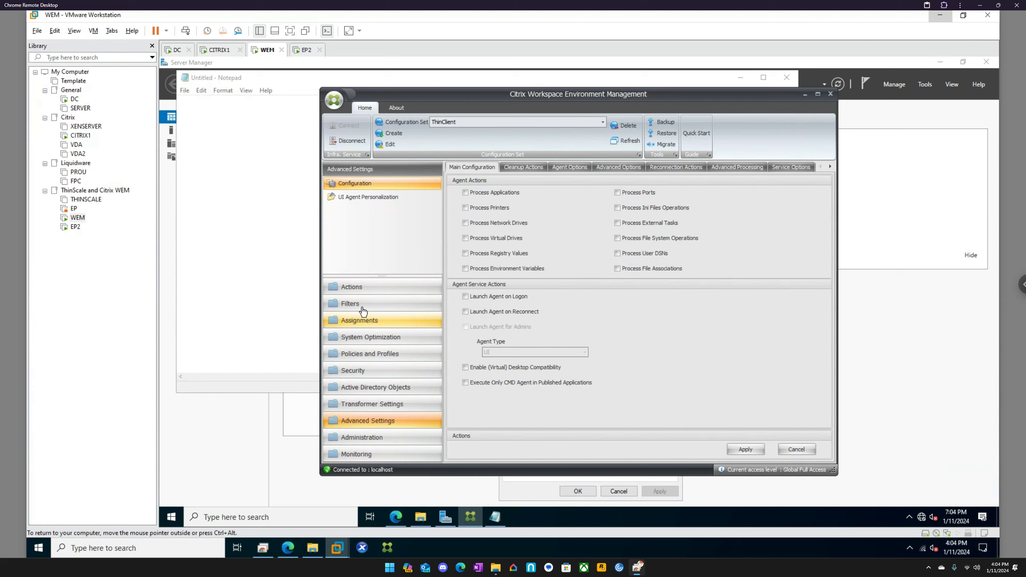
pyautogui.click(372, 453)
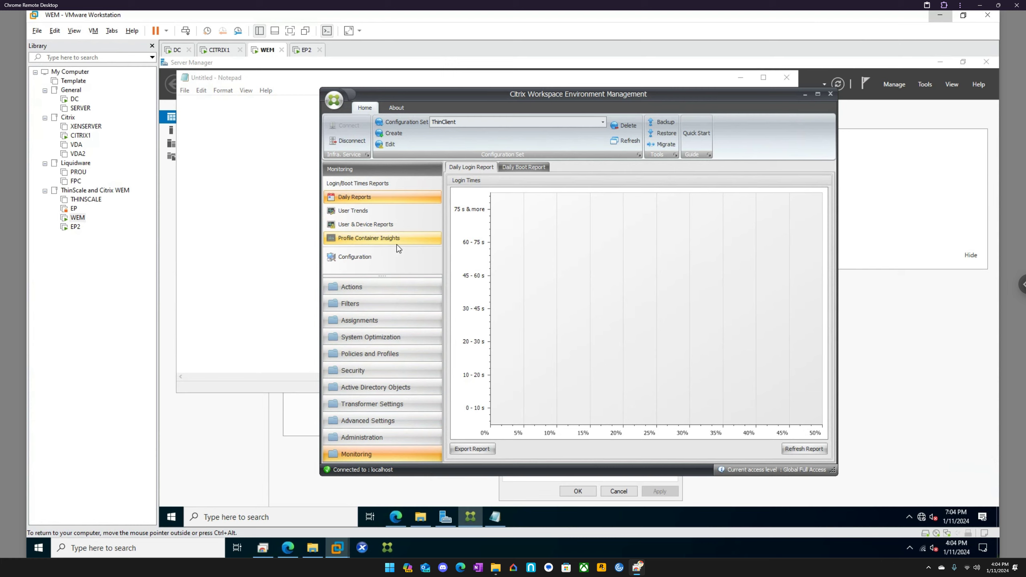
pyautogui.click(377, 438)
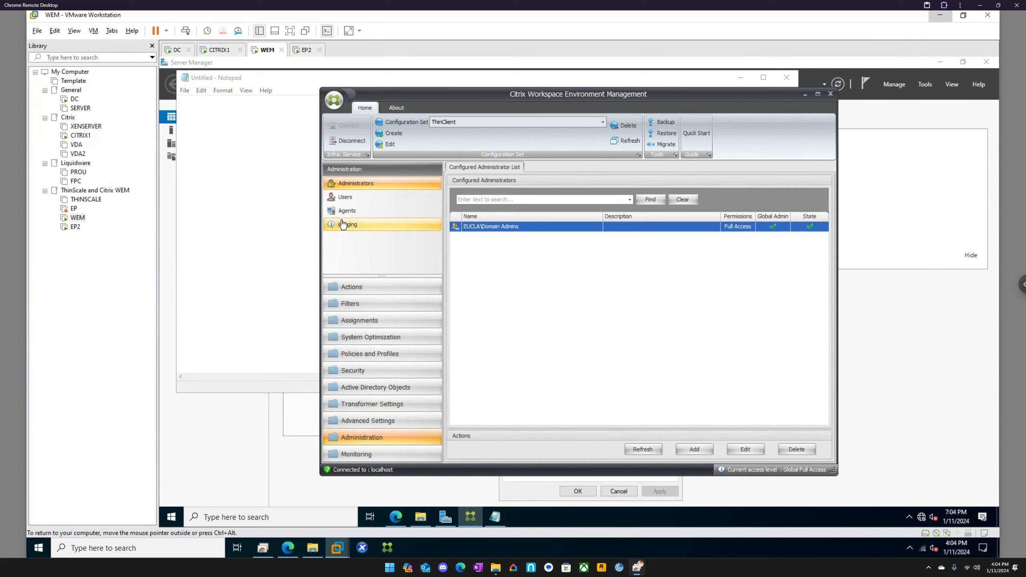
# Review the Agents, Users and Administrators lists, then bring up EP2's Server Manager dashboard.
pyautogui.click(346, 212)
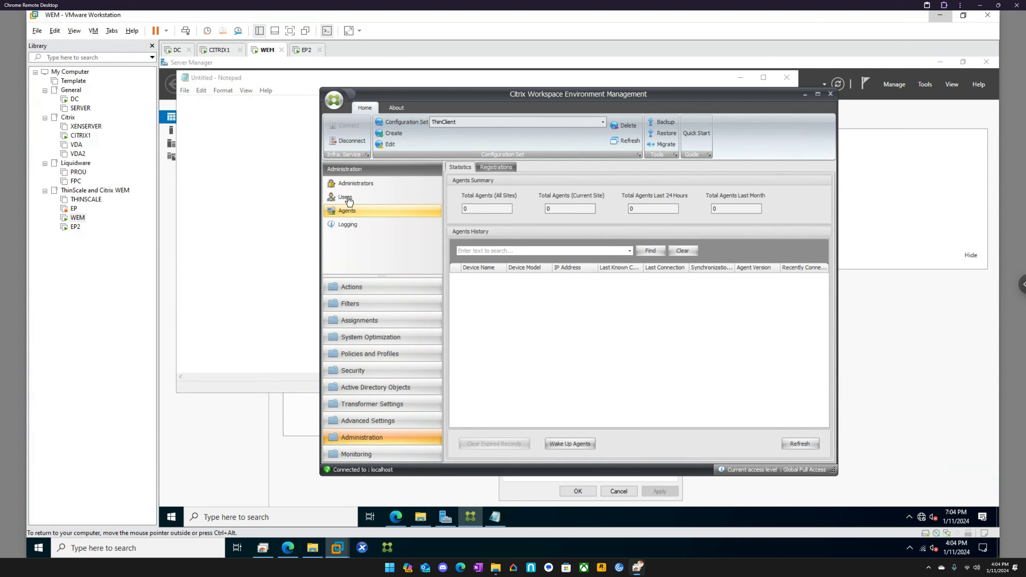
pyautogui.click(349, 198)
pyautogui.click(351, 185)
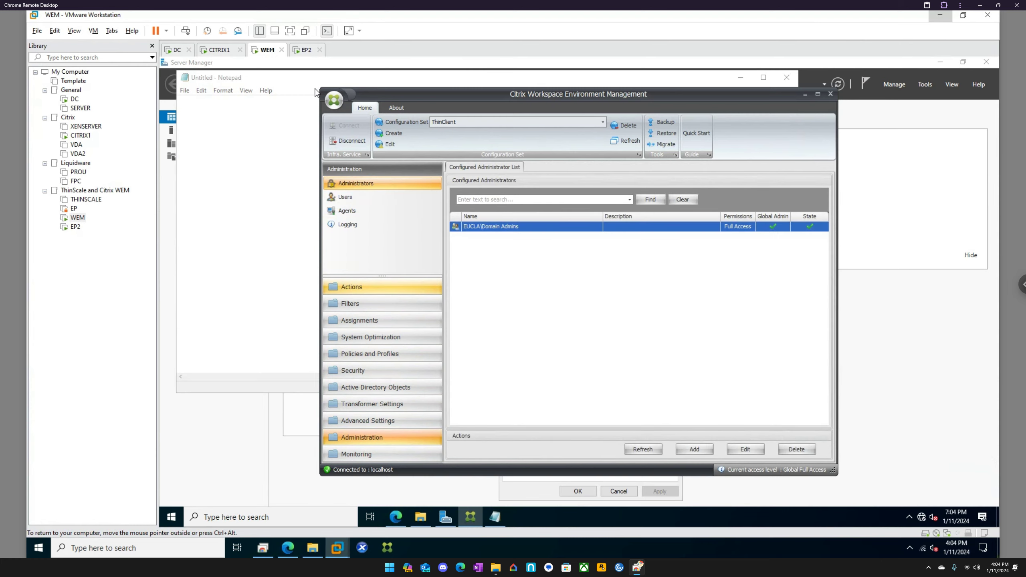
pyautogui.click(307, 50)
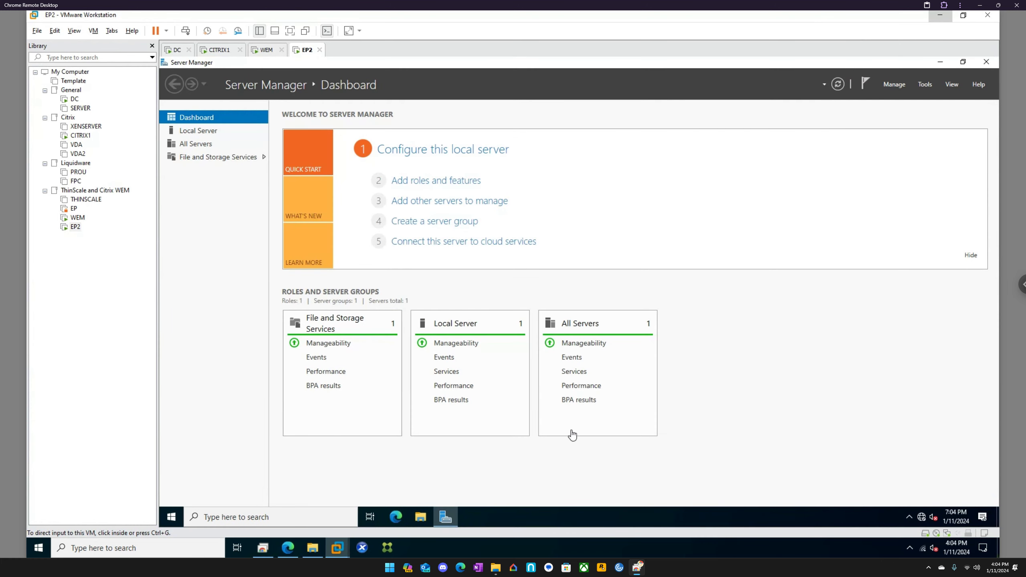
# In File Explorer on EP2, go to C:\Program Files (x86)\Citrix\Workspace Environment Management Agent (220 items).
pyautogui.click(909, 517)
pyautogui.click(428, 517)
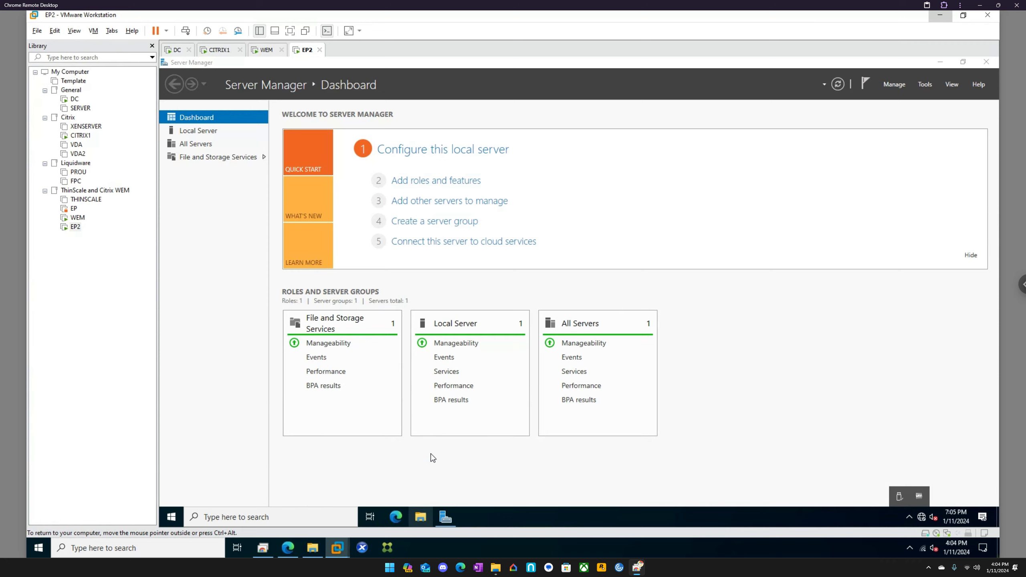
pyautogui.click(334, 264)
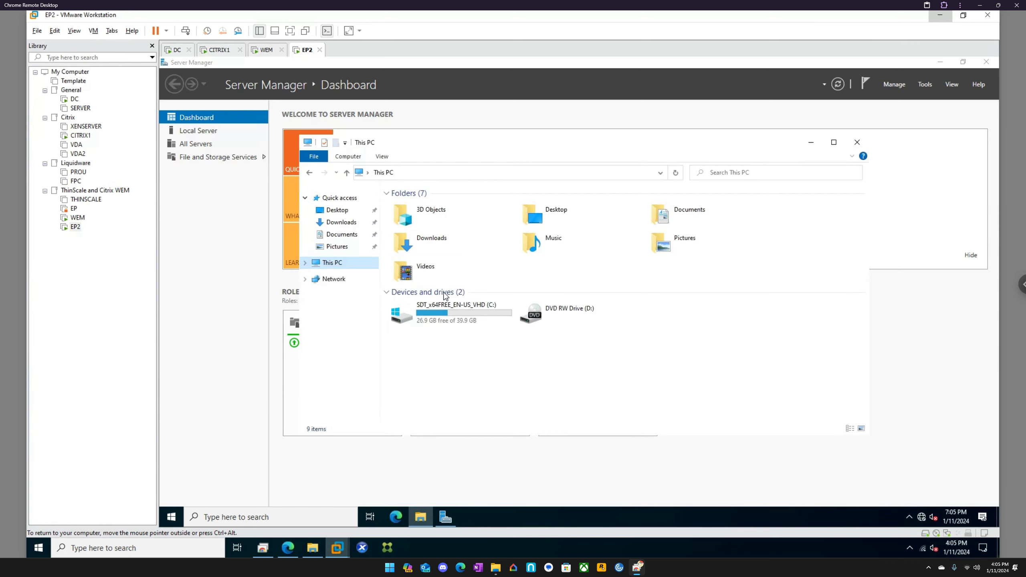
pyautogui.doubleClick(454, 310)
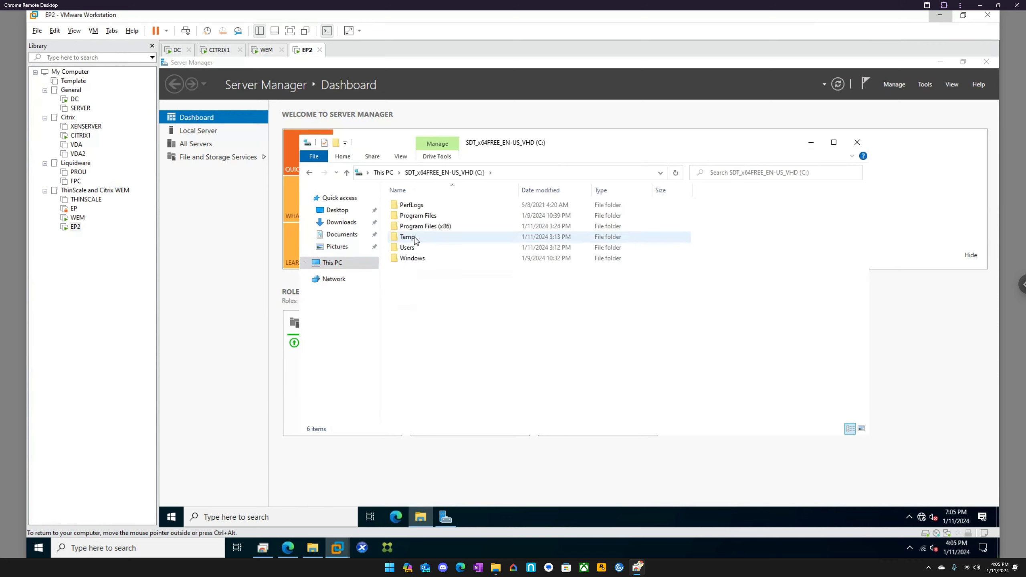
pyautogui.doubleClick(418, 226)
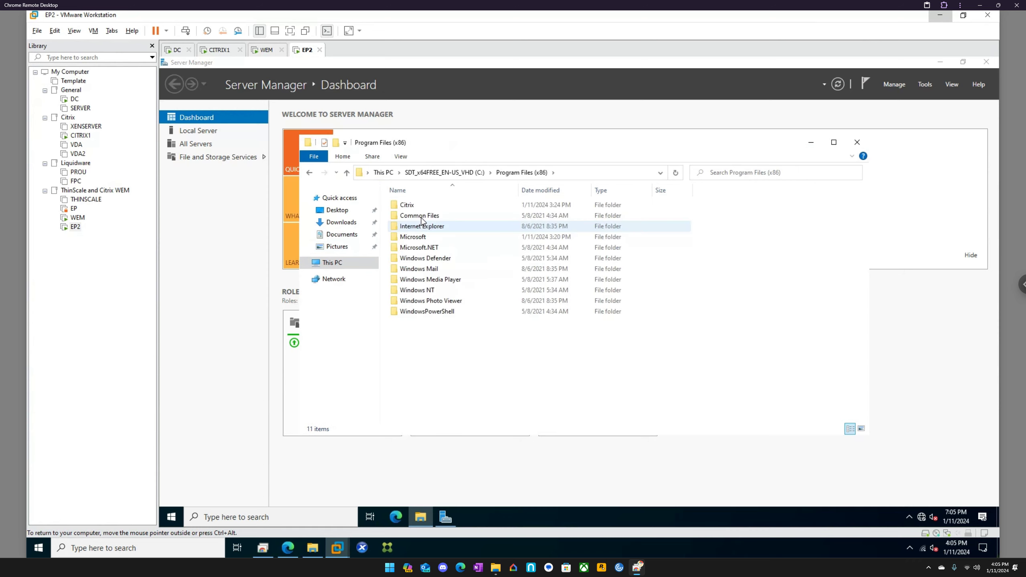
pyautogui.doubleClick(432, 205)
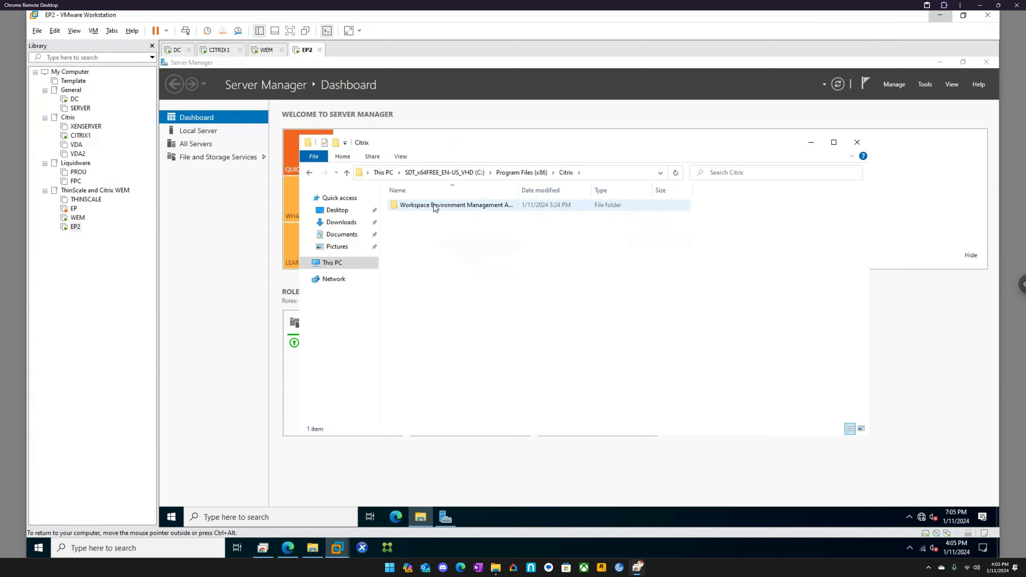
pyautogui.doubleClick(435, 205)
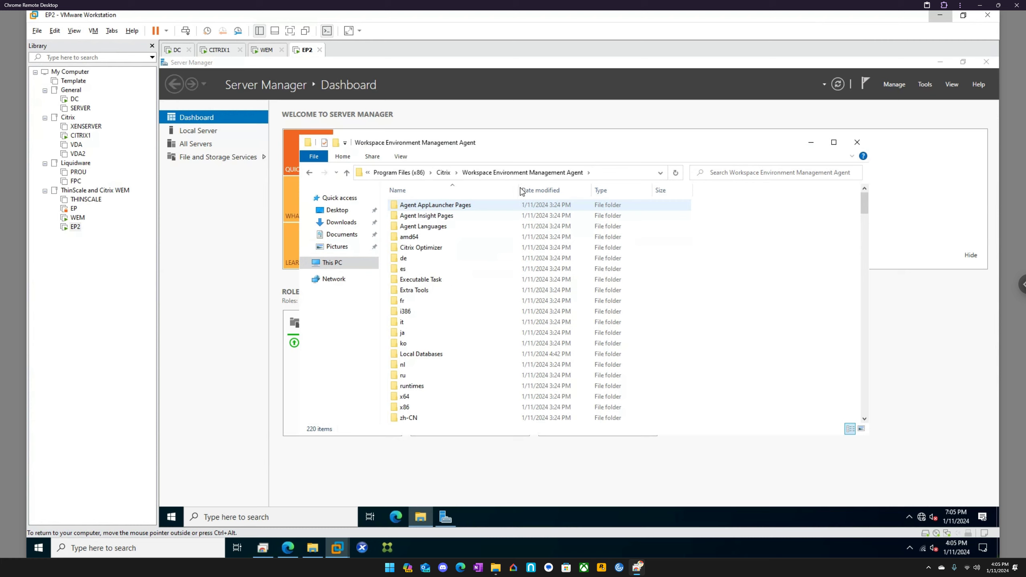
pyautogui.moveTo(518, 190); pyautogui.dragTo(571, 190)
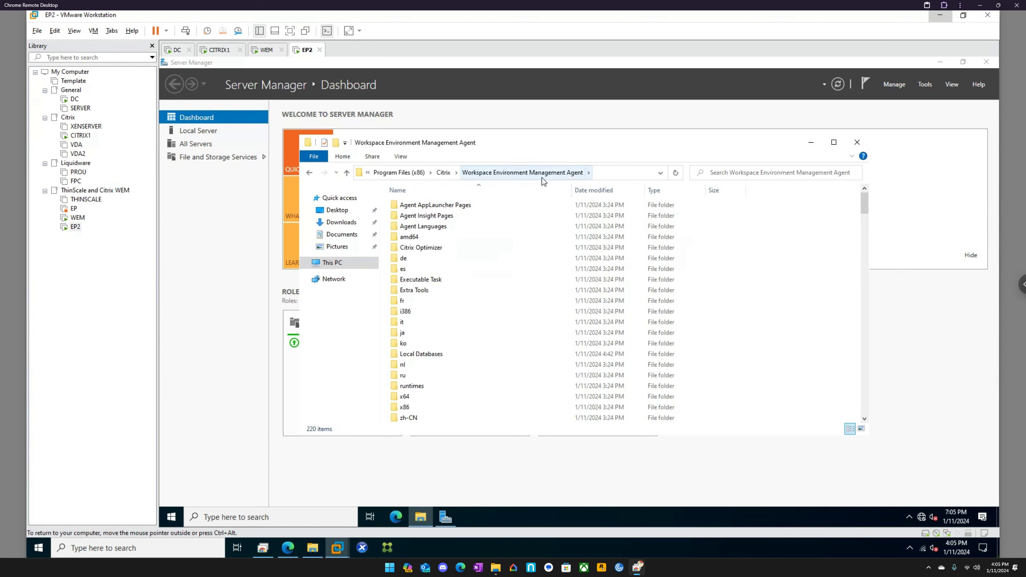
pyautogui.scroll(-3, 484, 267)
pyautogui.scroll(-2, 485, 274)
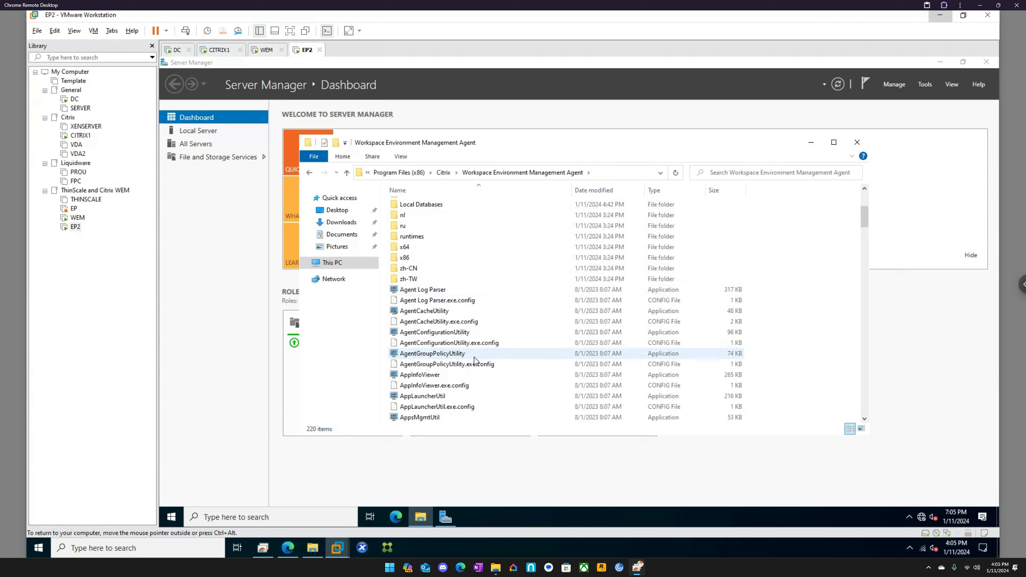
pyautogui.scroll(-3, 442, 398)
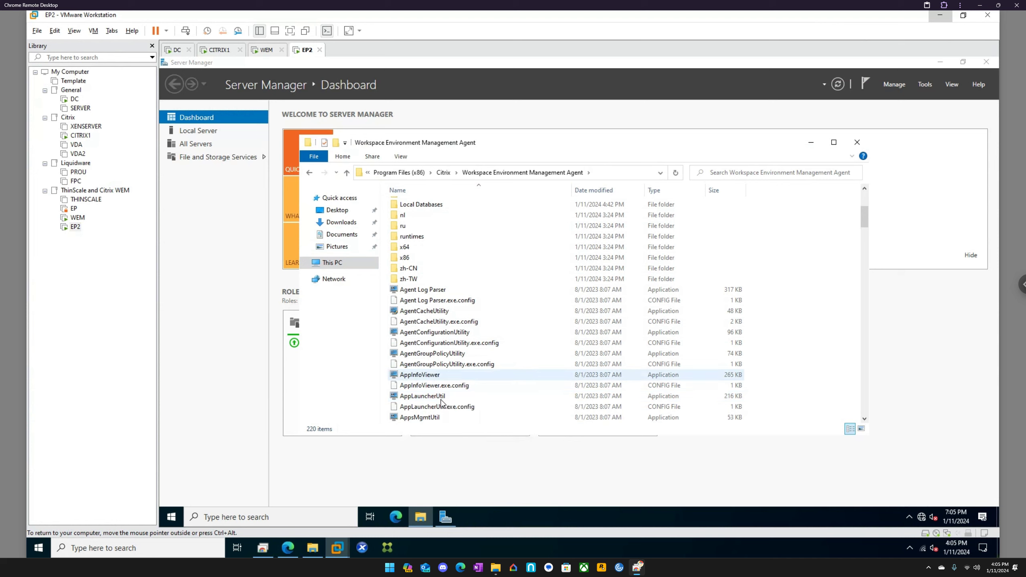
pyautogui.scroll(-1, 442, 389)
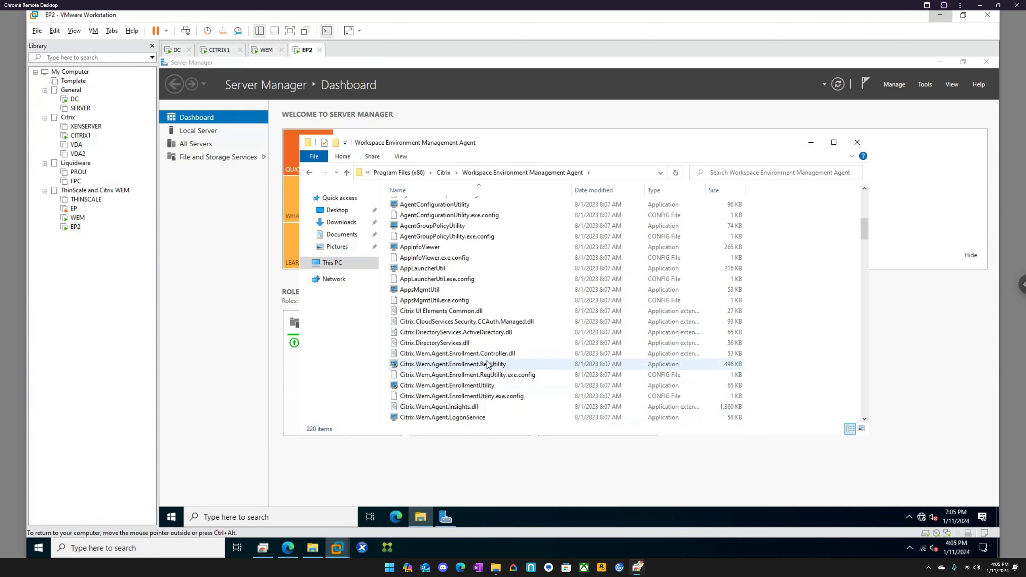
pyautogui.scroll(-3, 489, 364)
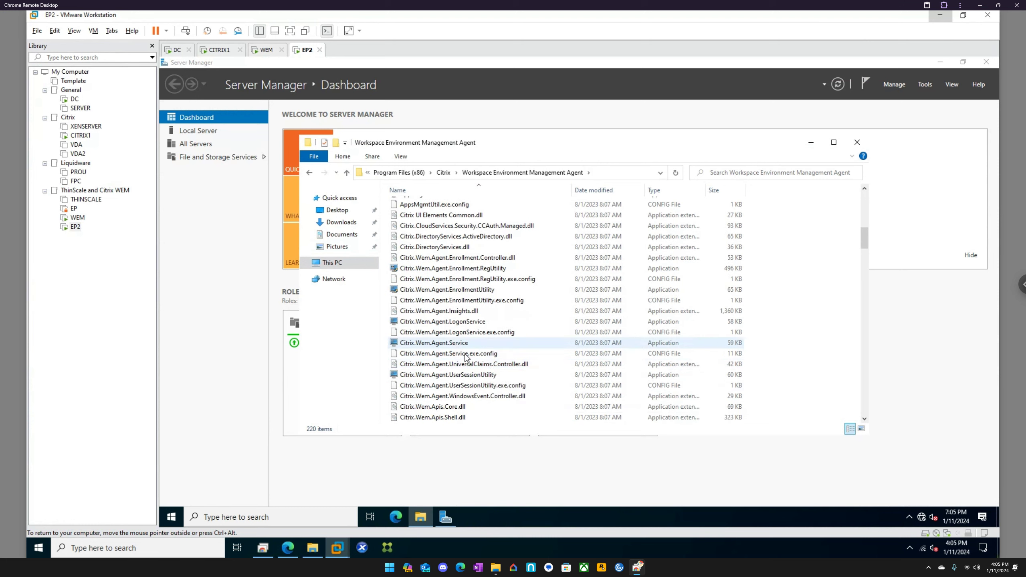
pyautogui.scroll(-6, 472, 370)
pyautogui.scroll(-2, 475, 374)
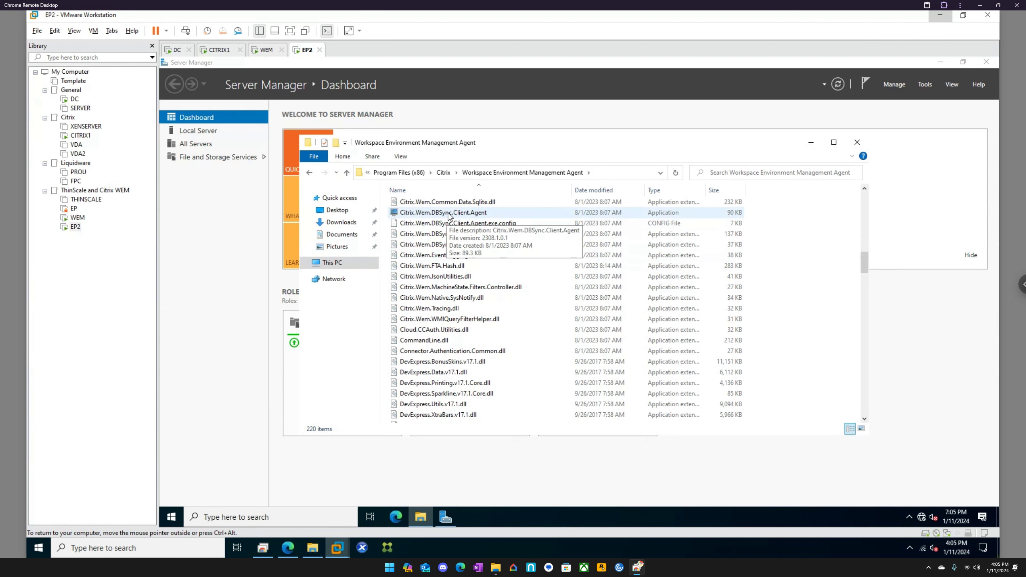
pyautogui.scroll(-7, 465, 299)
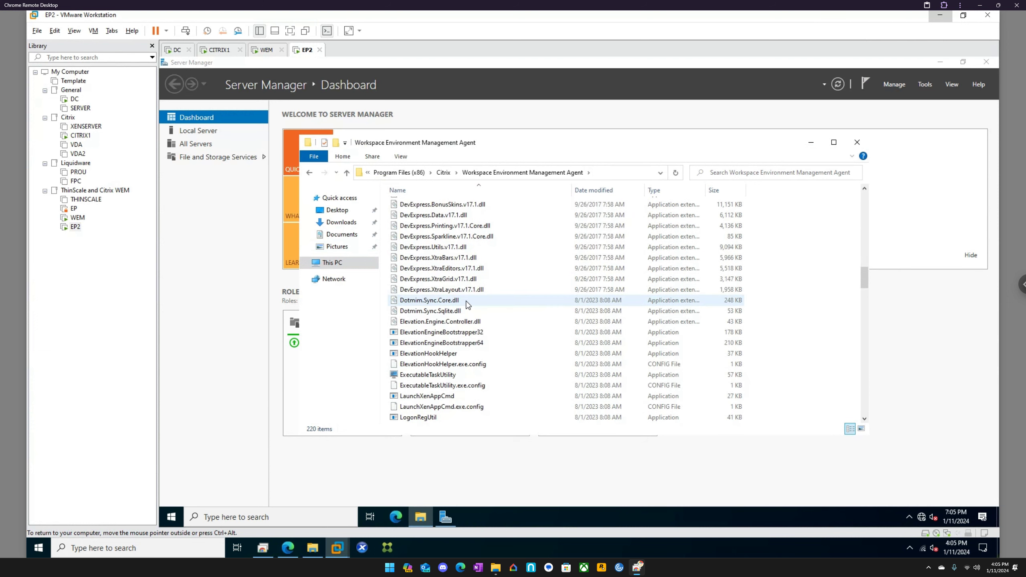
pyautogui.scroll(-3, 466, 314)
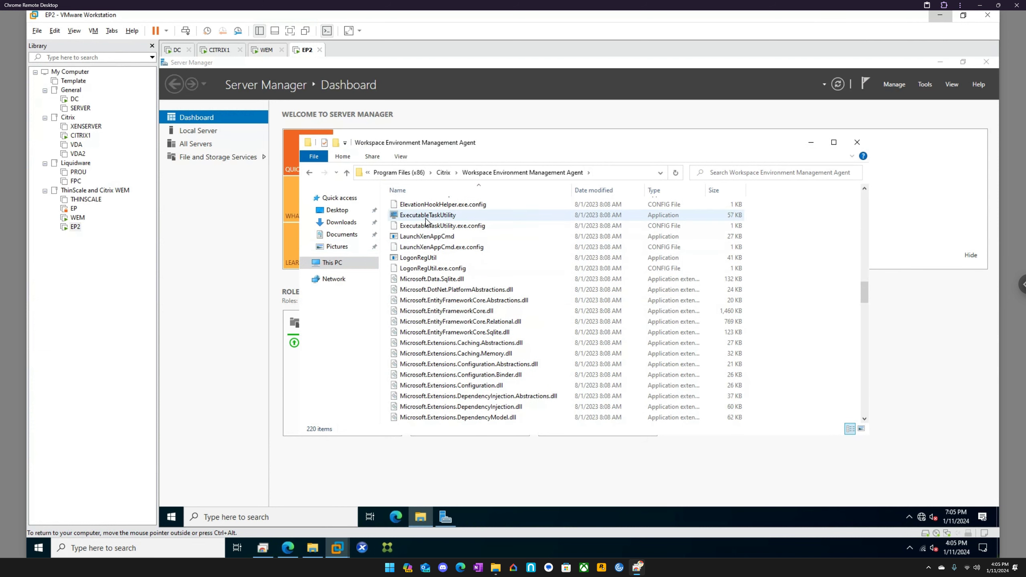
pyautogui.scroll(-9, 448, 287)
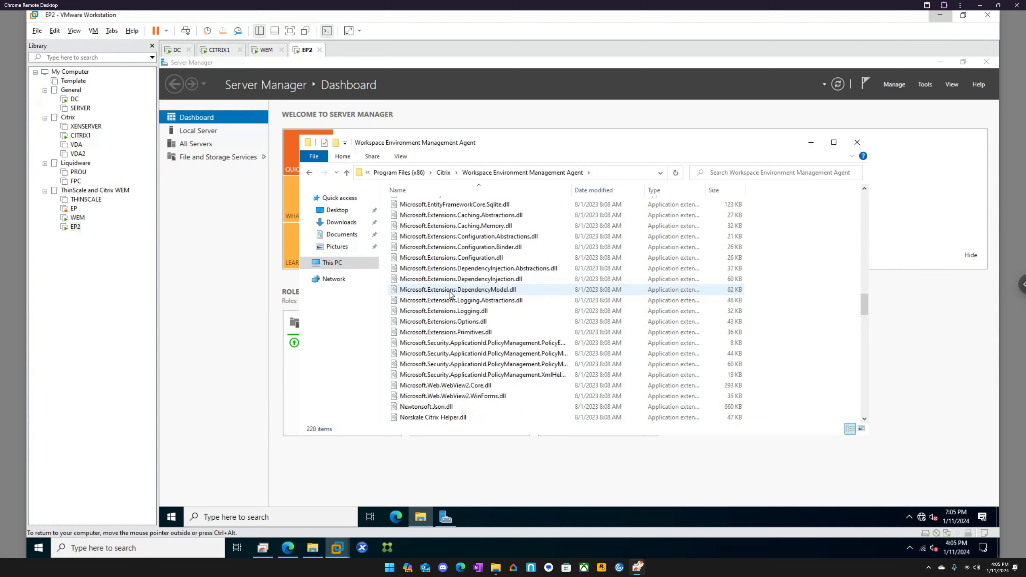
pyautogui.scroll(-12, 451, 296)
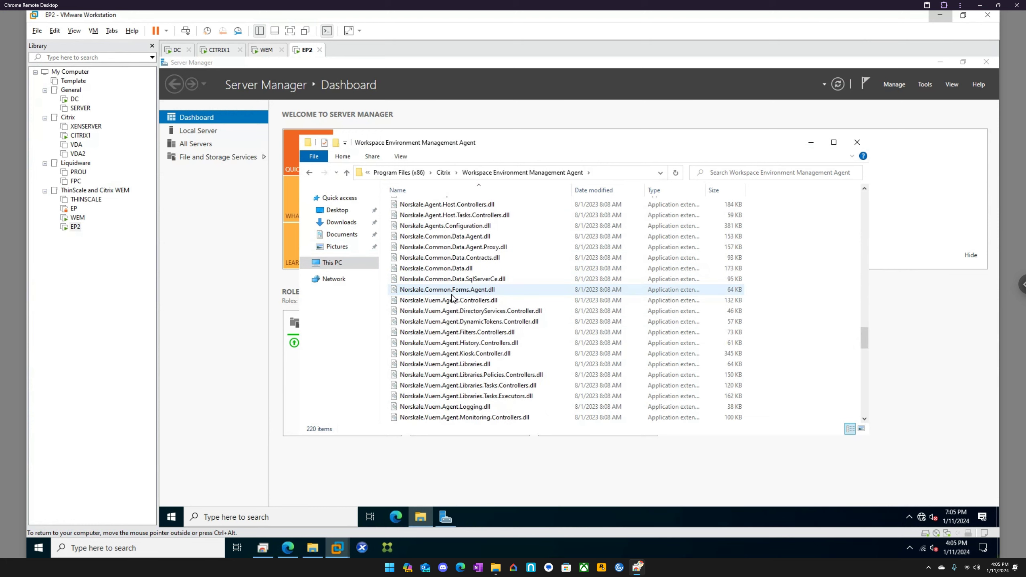
pyautogui.scroll(-2, 452, 299)
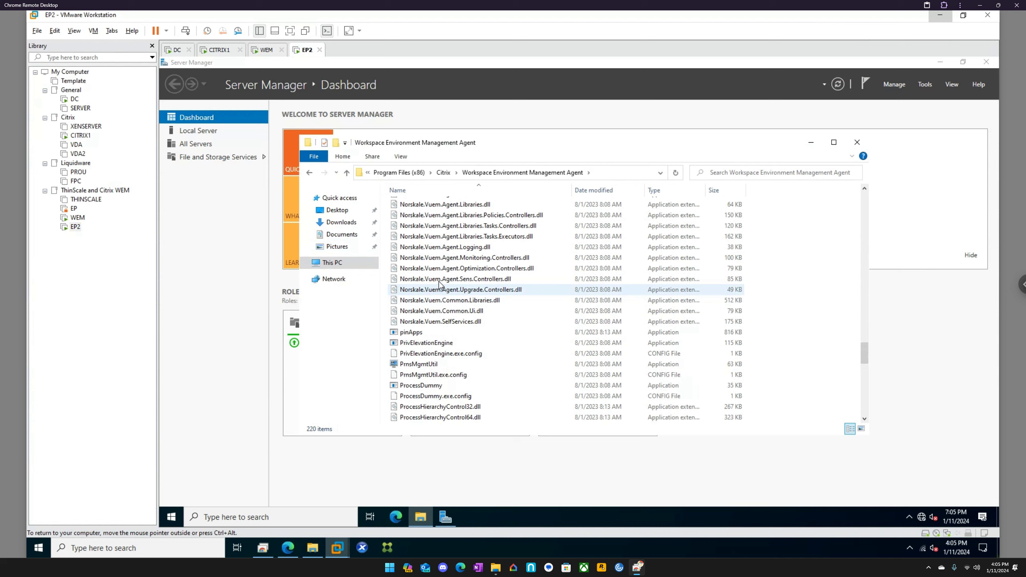
pyautogui.scroll(-3, 443, 359)
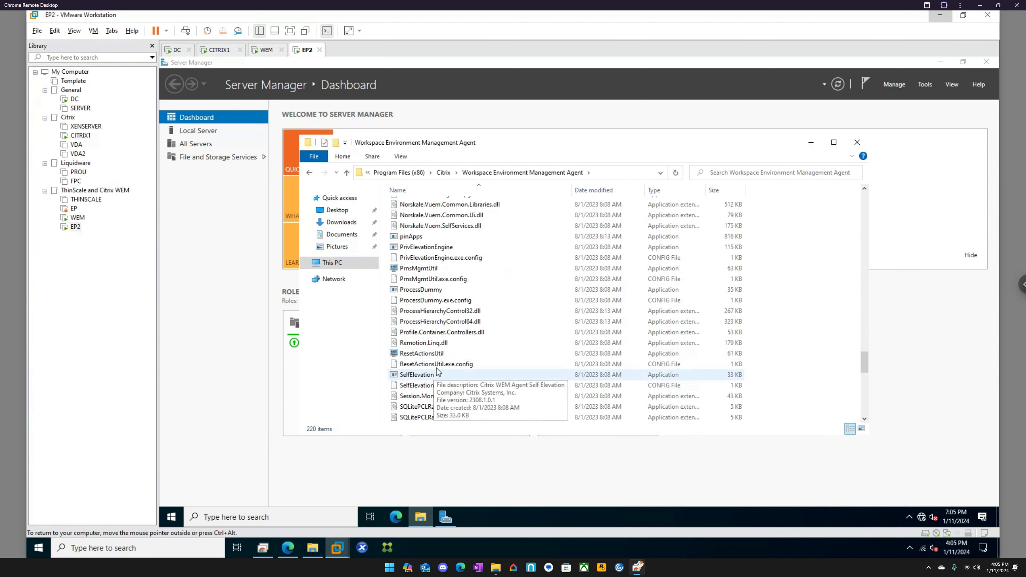
pyautogui.scroll(-12, 448, 355)
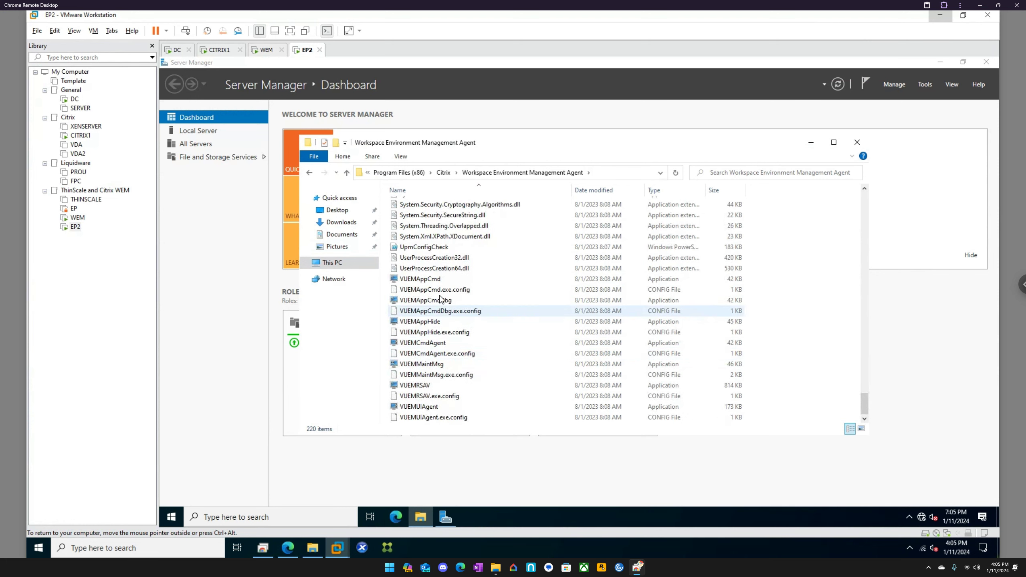
pyautogui.scroll(10, 448, 303)
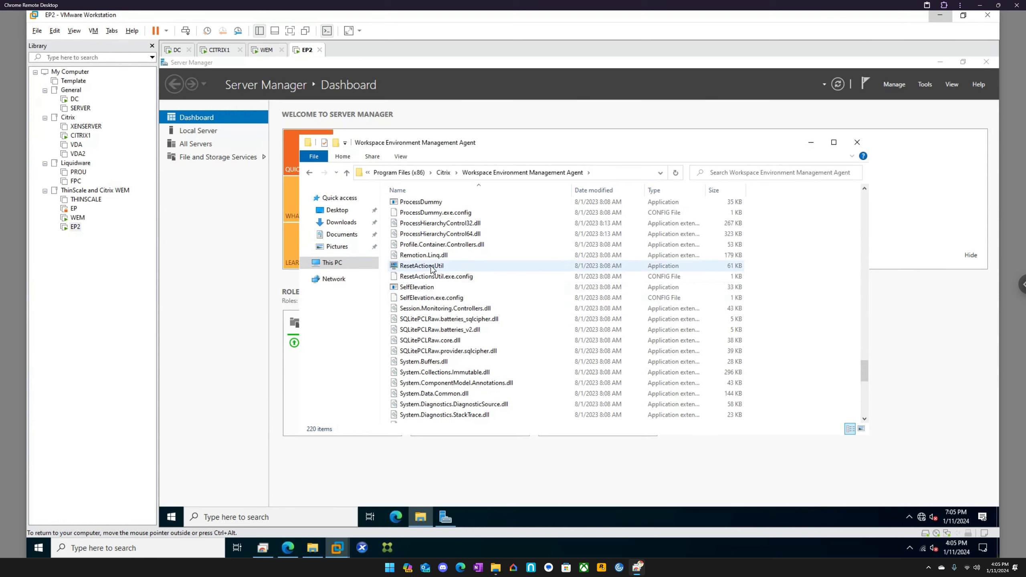
pyautogui.scroll(1, 432, 269)
pyautogui.scroll(1, 430, 251)
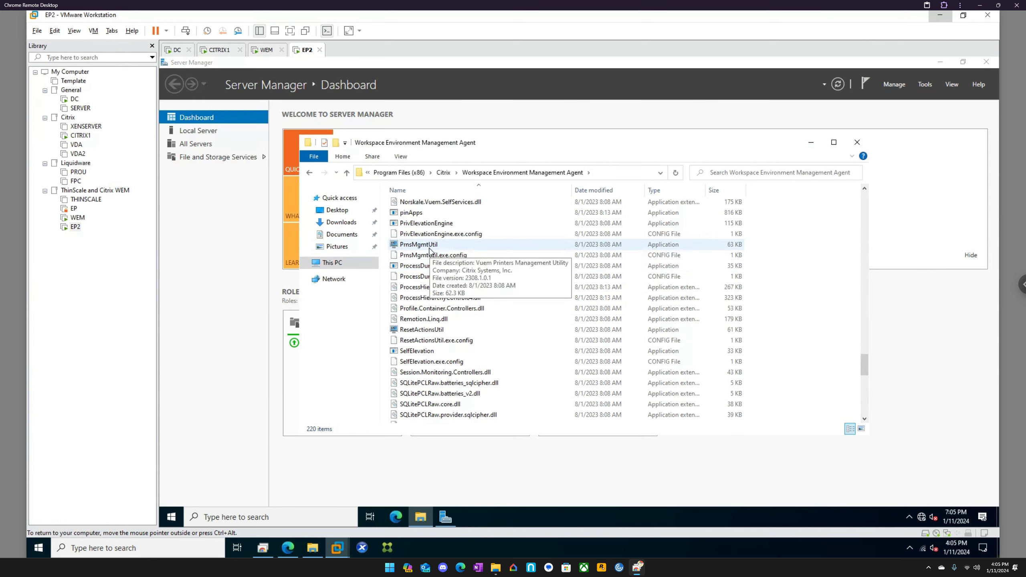
pyautogui.scroll(2, 432, 251)
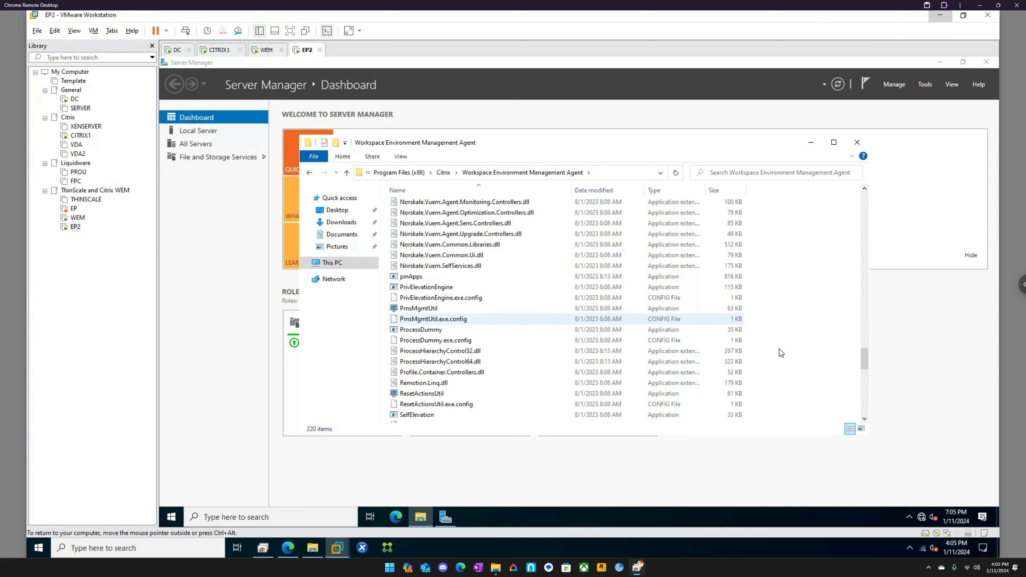
pyautogui.moveTo(863, 363); pyautogui.dragTo(875, 280)
# On the WEM server, browse the Transformer site, tool and general settings, then Actions.
pyautogui.click(266, 49)
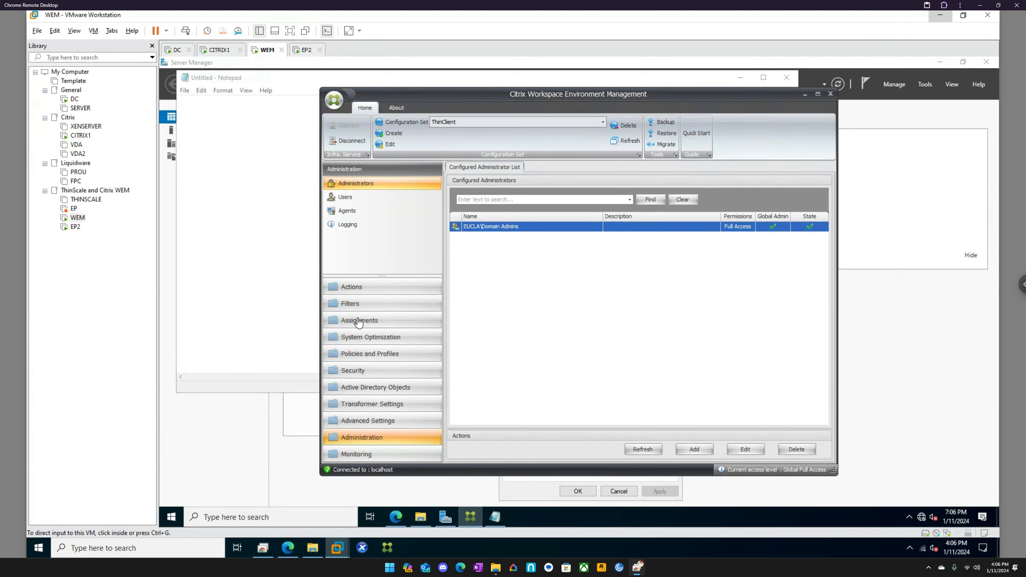
pyautogui.click(368, 403)
pyautogui.click(369, 403)
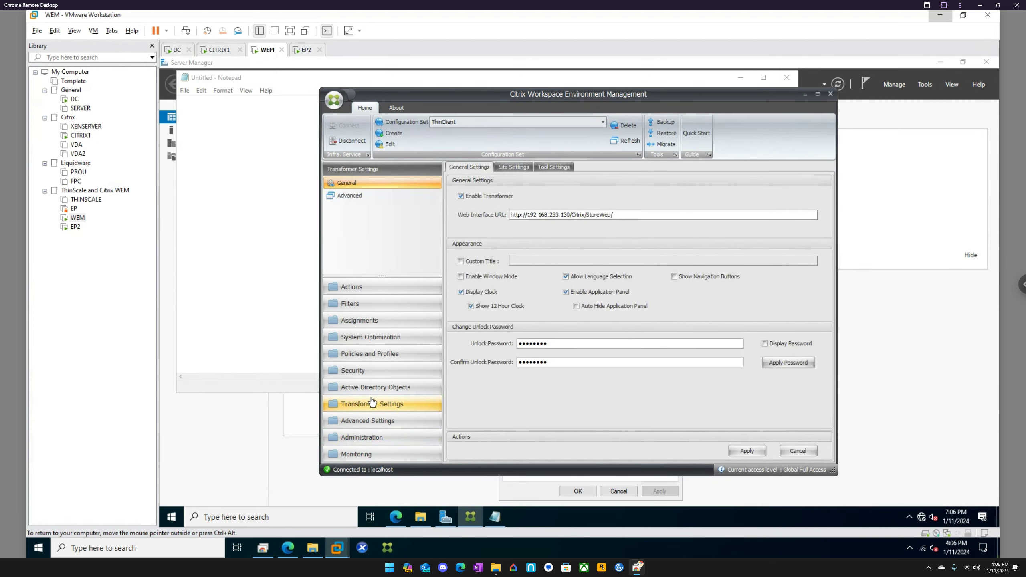
pyautogui.click(522, 165)
pyautogui.click(561, 168)
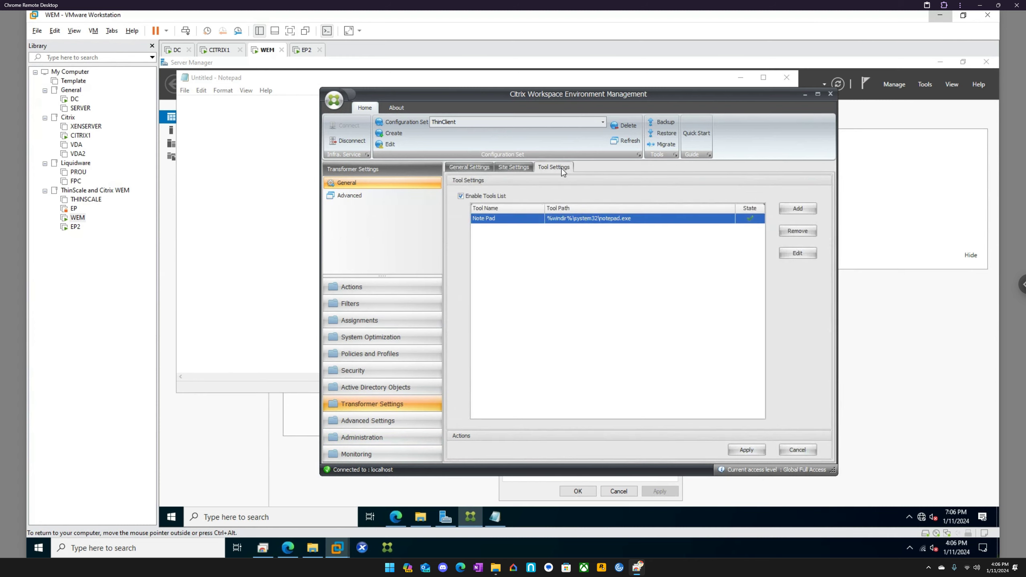
pyautogui.click(478, 170)
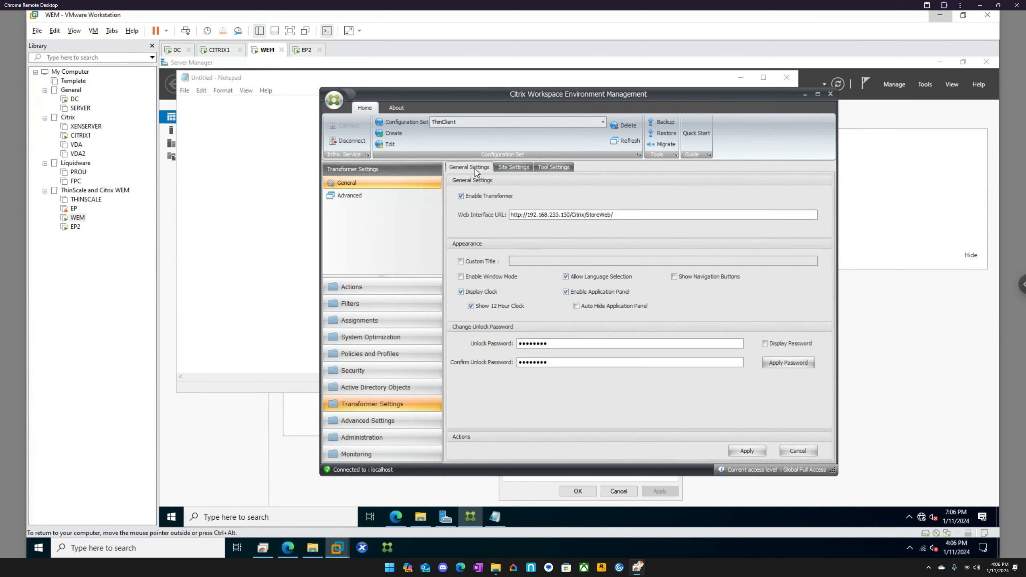
pyautogui.click(372, 289)
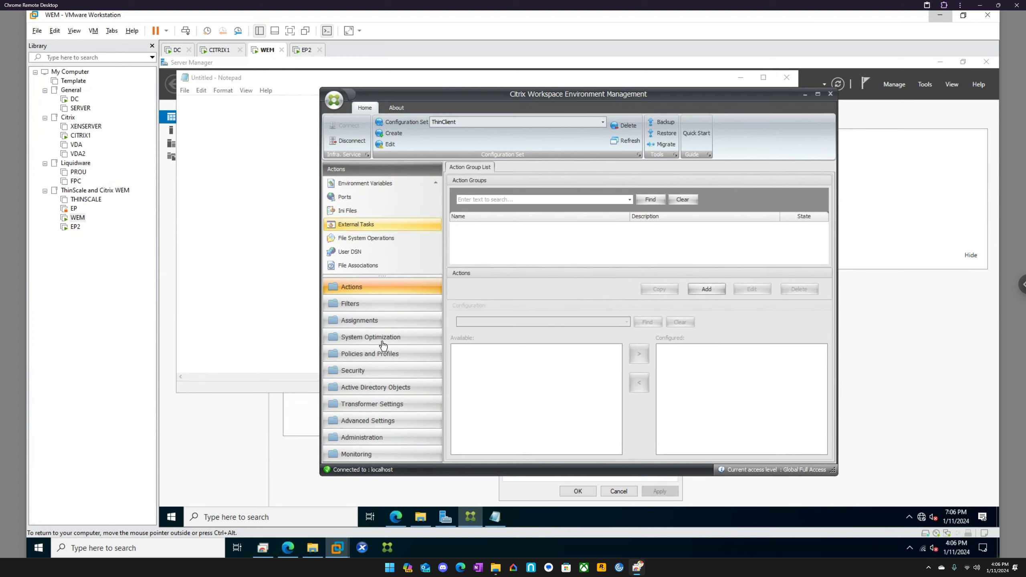
# Show the Administration > Agents summary and refresh it, showing 0 registered agents.
pyautogui.click(376, 454)
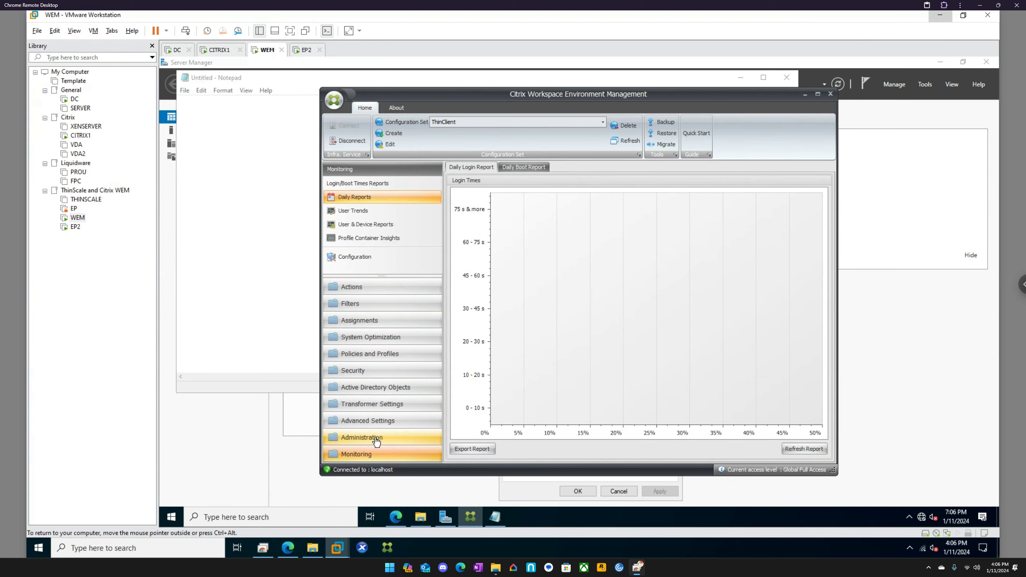
pyautogui.click(377, 440)
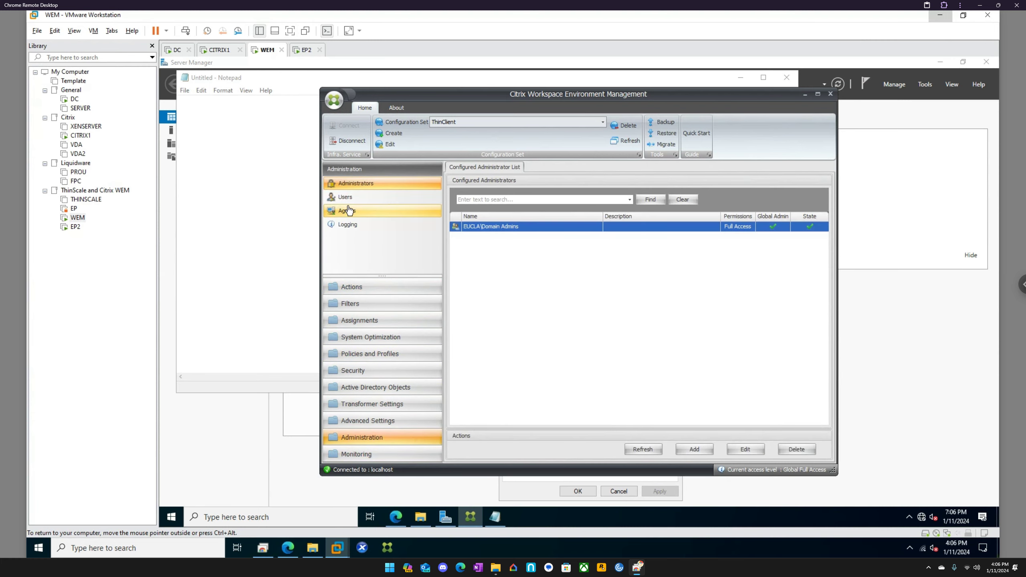
pyautogui.click(348, 211)
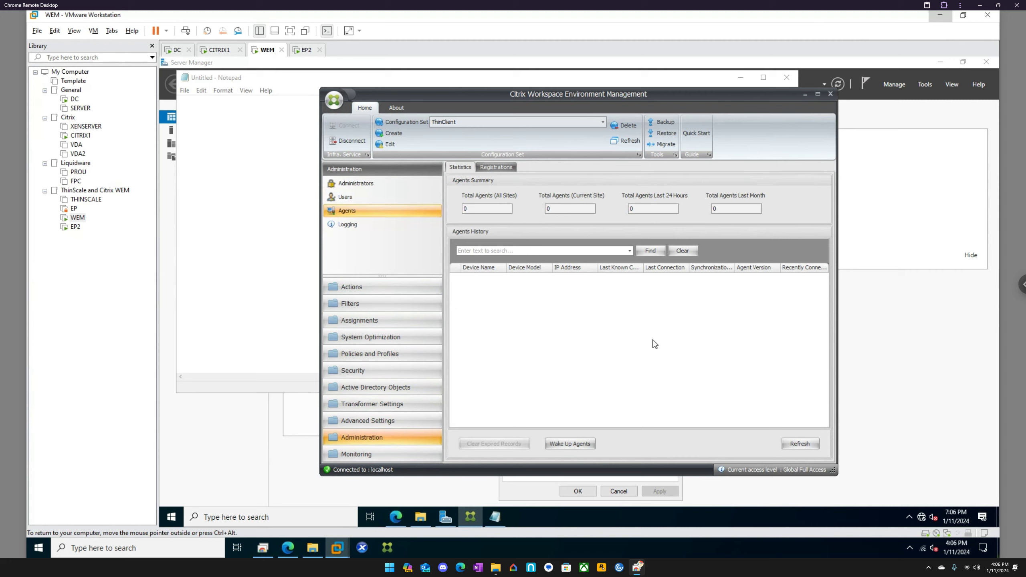
pyautogui.click(798, 444)
pyautogui.click(804, 445)
# Check EP2's Win+X power and system shortcuts menu.
pyautogui.click(306, 49)
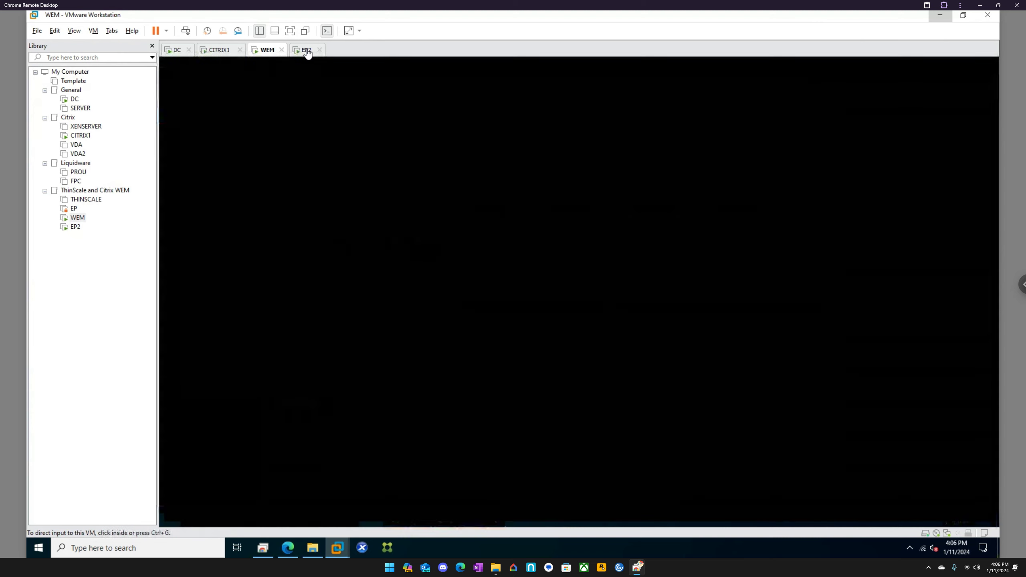
pyautogui.rightClick(171, 519)
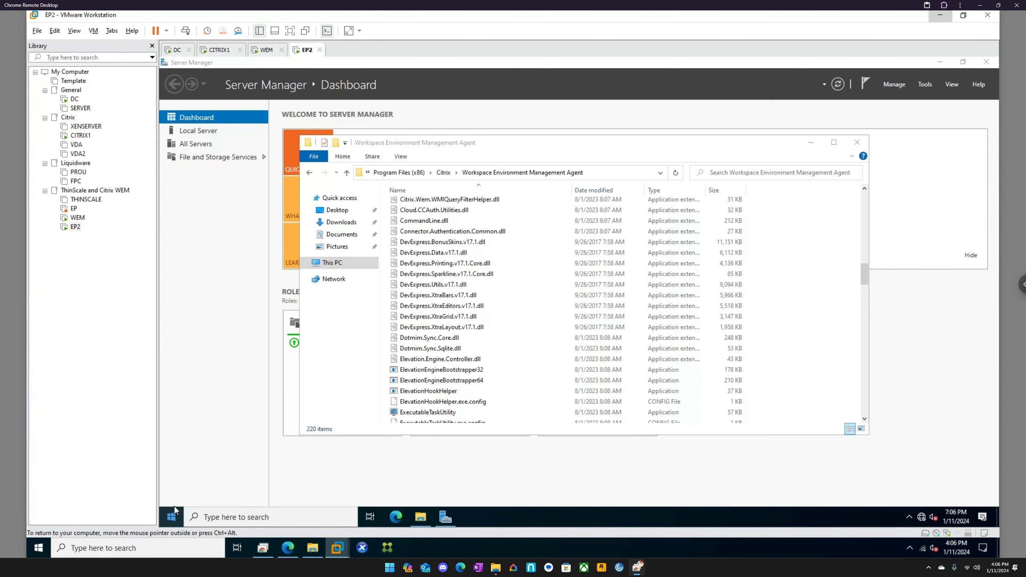
pyautogui.moveTo(183, 486)
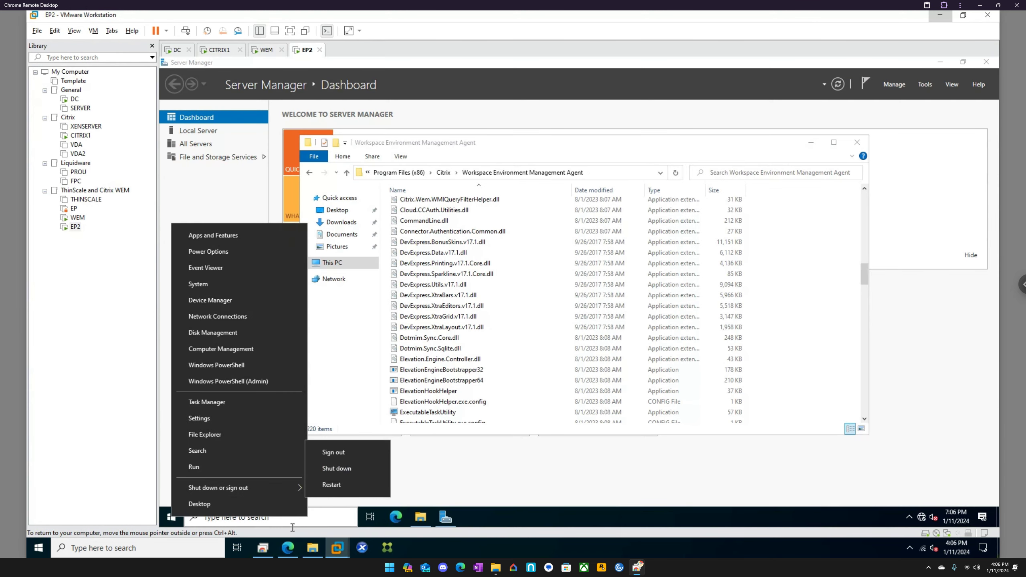
# Back in WEM, review the Actions section: Applications, Group Policy Settings and action groups.
pyautogui.click(266, 49)
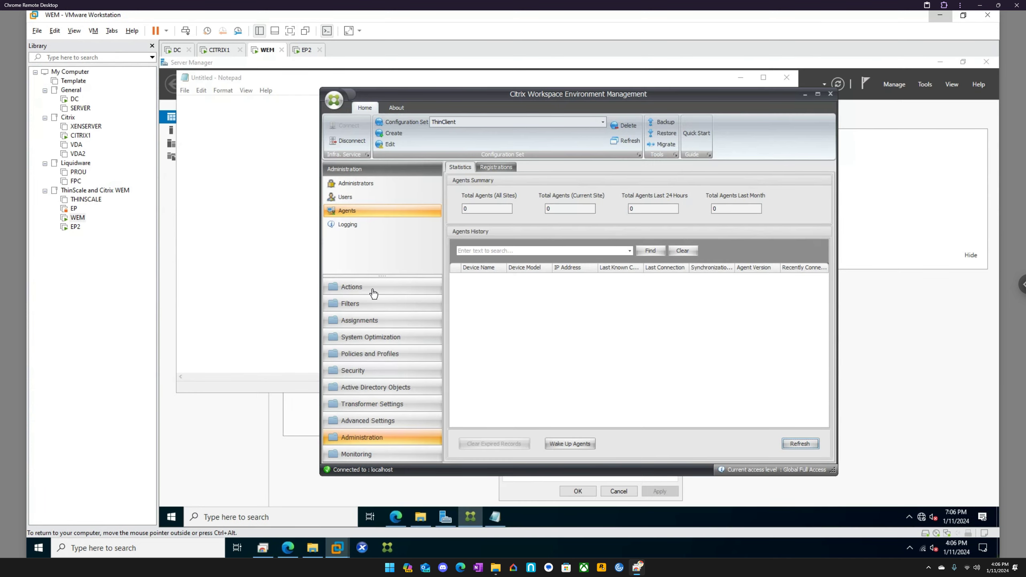
pyautogui.click(373, 287)
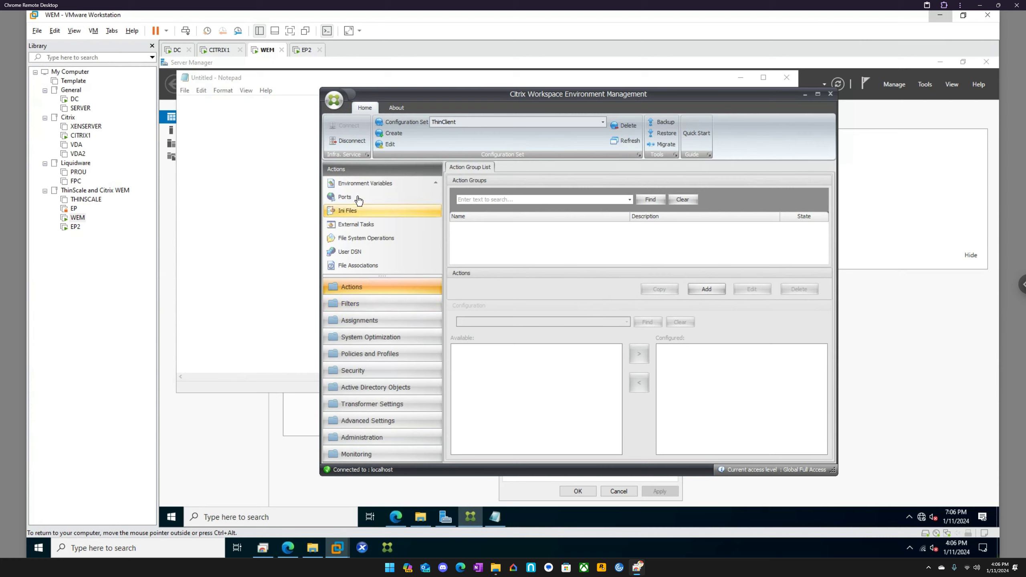
pyautogui.scroll(-2, 373, 201)
pyautogui.scroll(3, 373, 201)
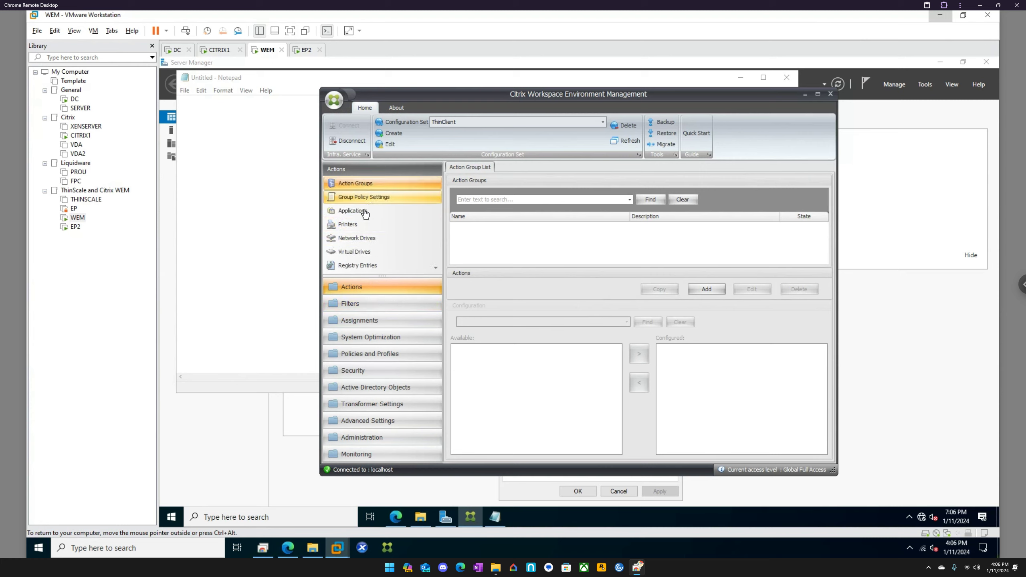
pyautogui.click(364, 213)
pyautogui.click(361, 198)
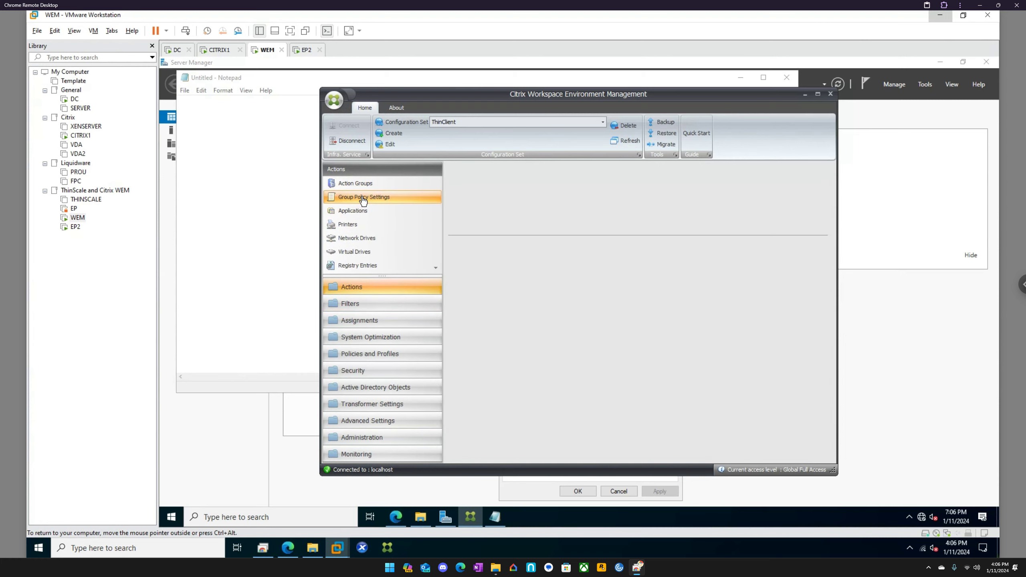
pyautogui.click(367, 187)
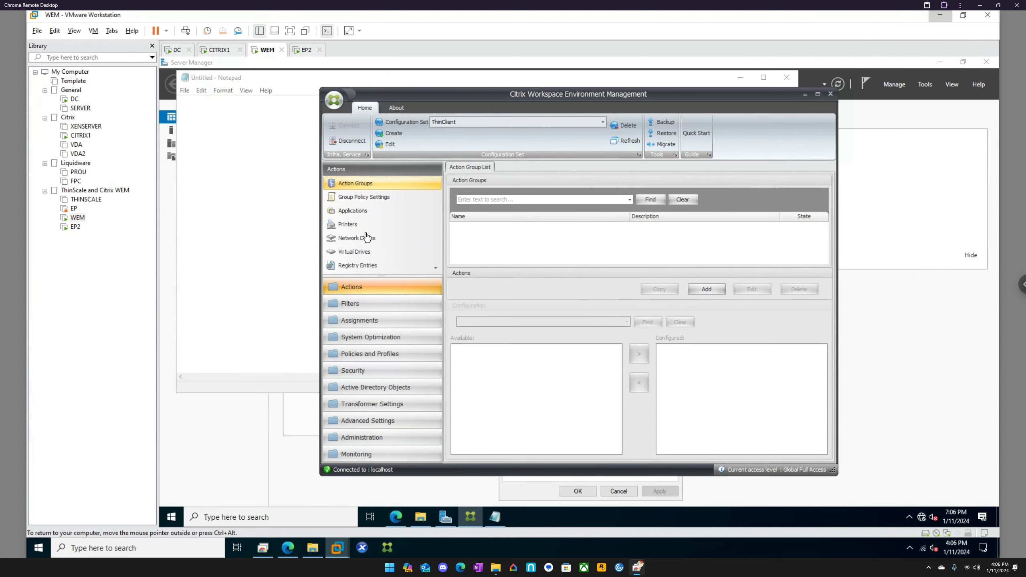
# Browse Assignments, Filters, Policies and Profiles, Security and AD Machines (EP2 listed), ending on Transformer Settings.
pyautogui.click(369, 406)
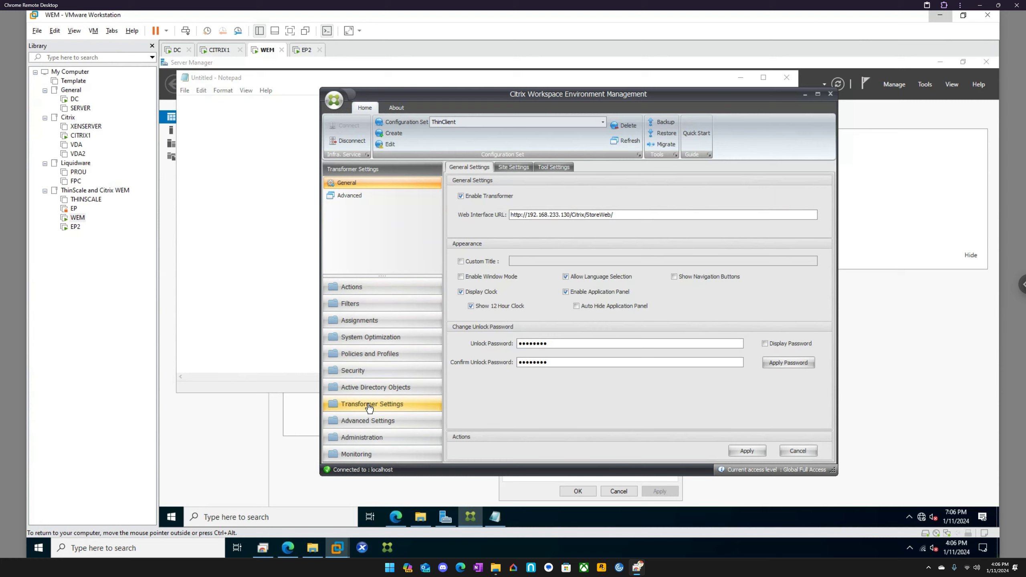
pyautogui.click(364, 322)
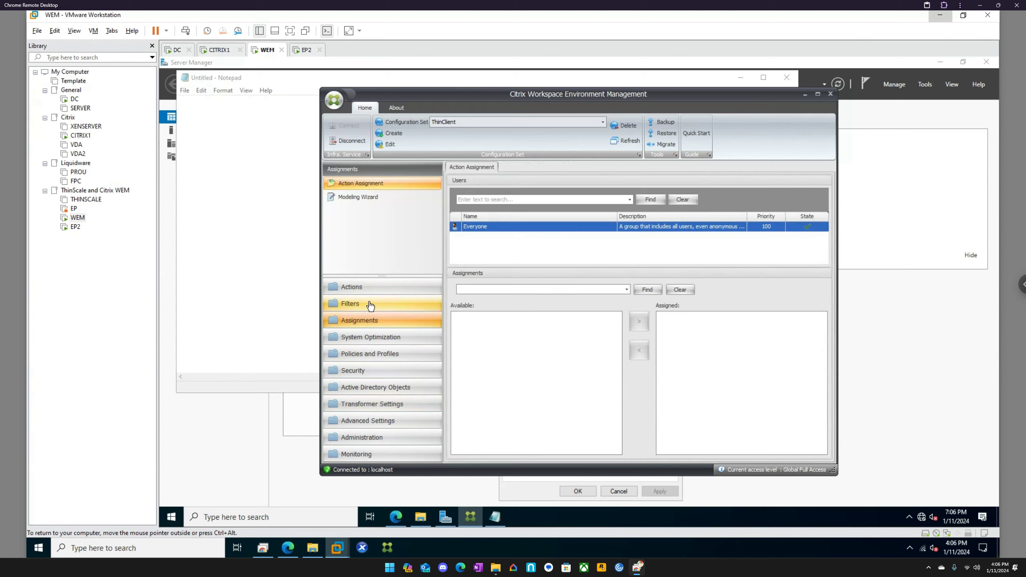
pyautogui.click(370, 306)
pyautogui.click(371, 288)
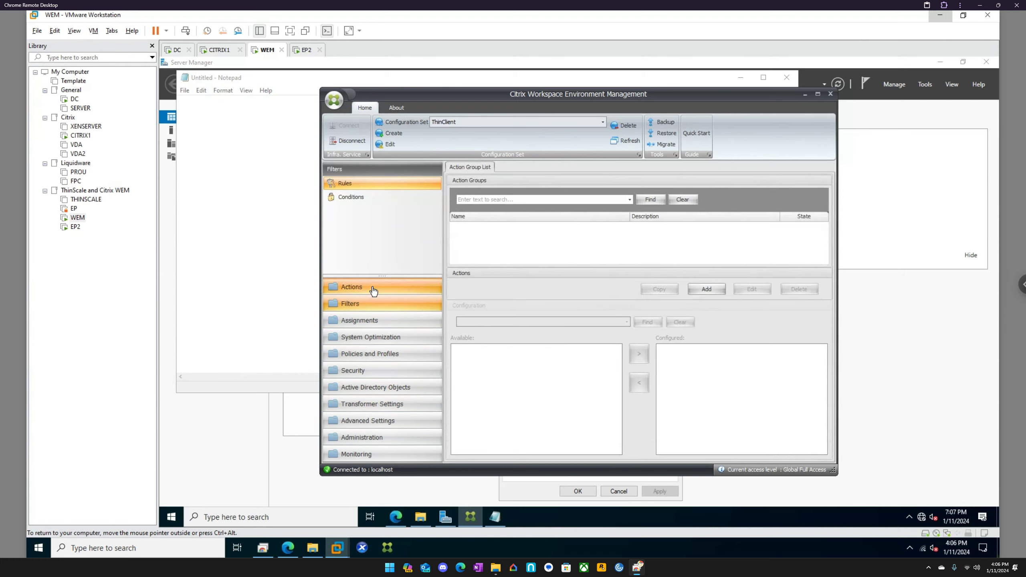
pyautogui.click(381, 357)
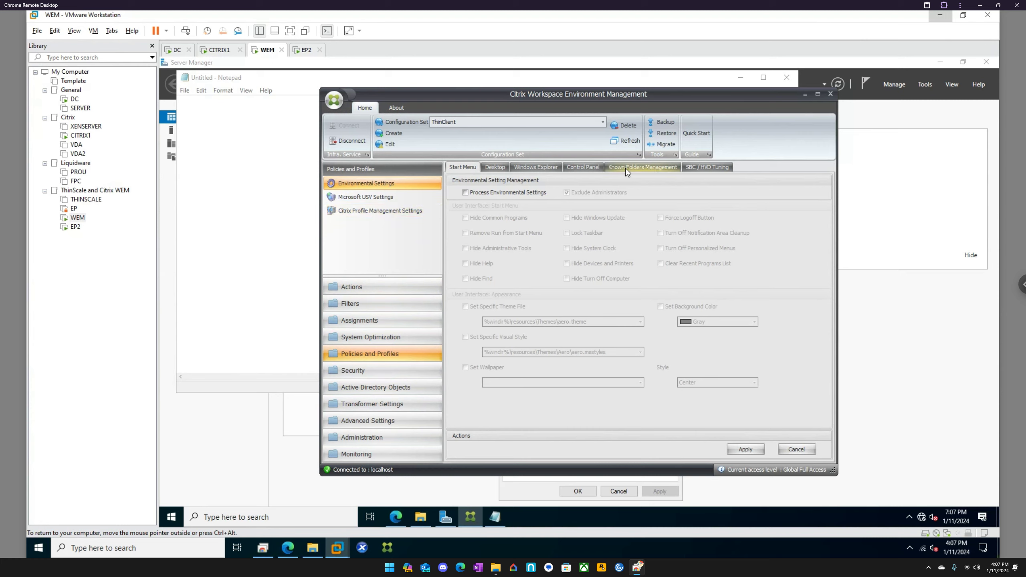
pyautogui.click(370, 370)
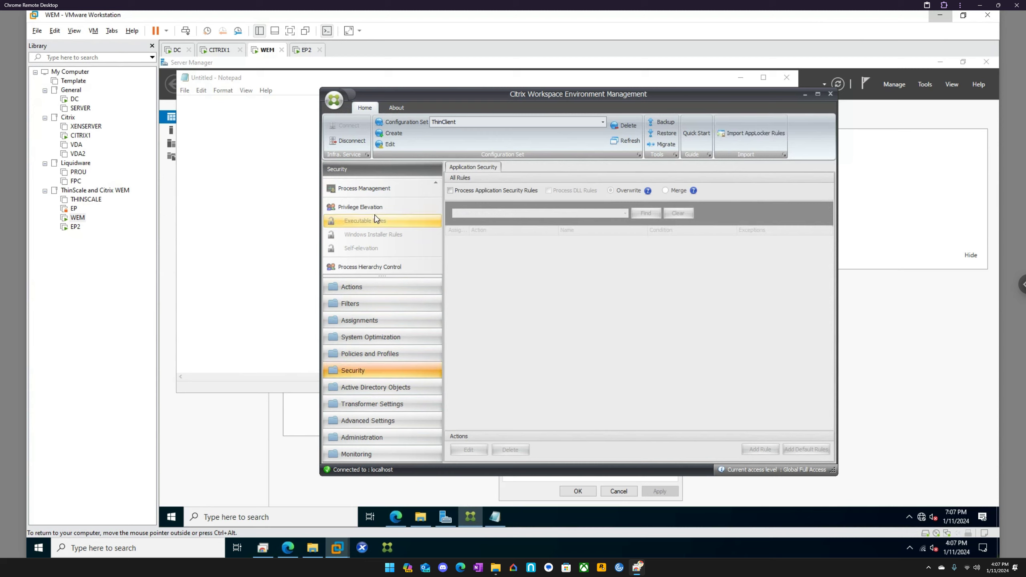
pyautogui.click(380, 389)
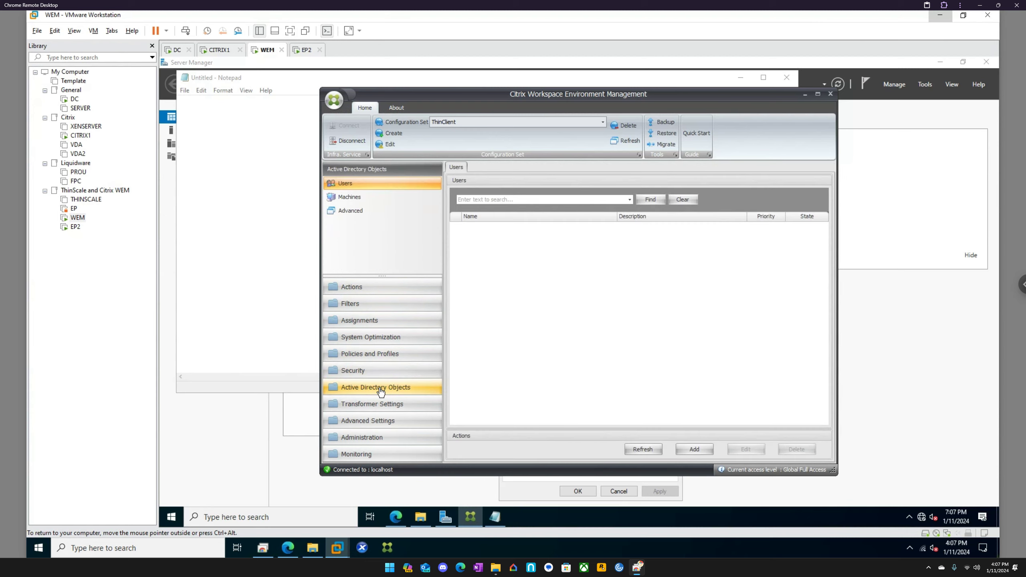
pyautogui.click(349, 197)
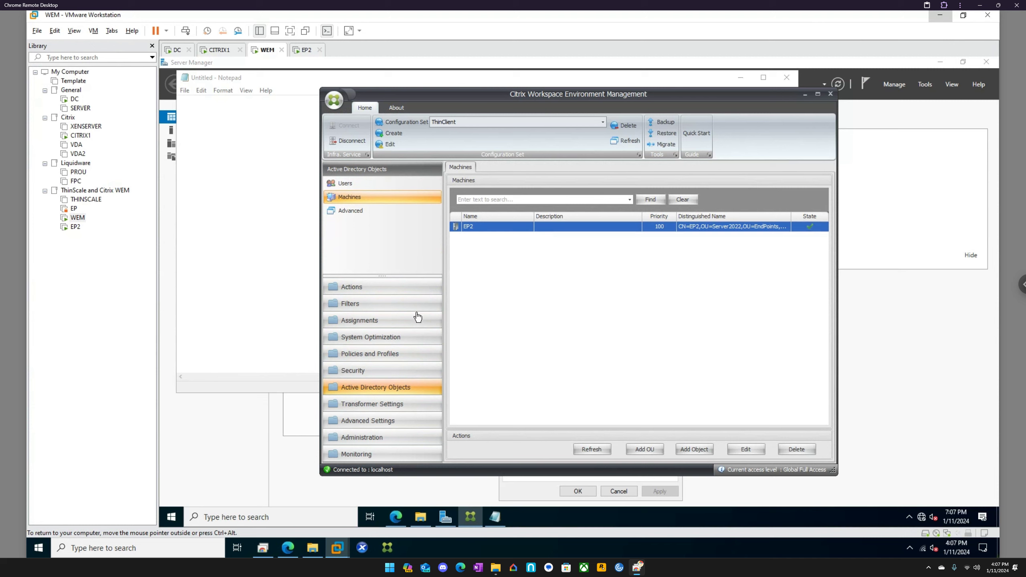
pyautogui.click(382, 406)
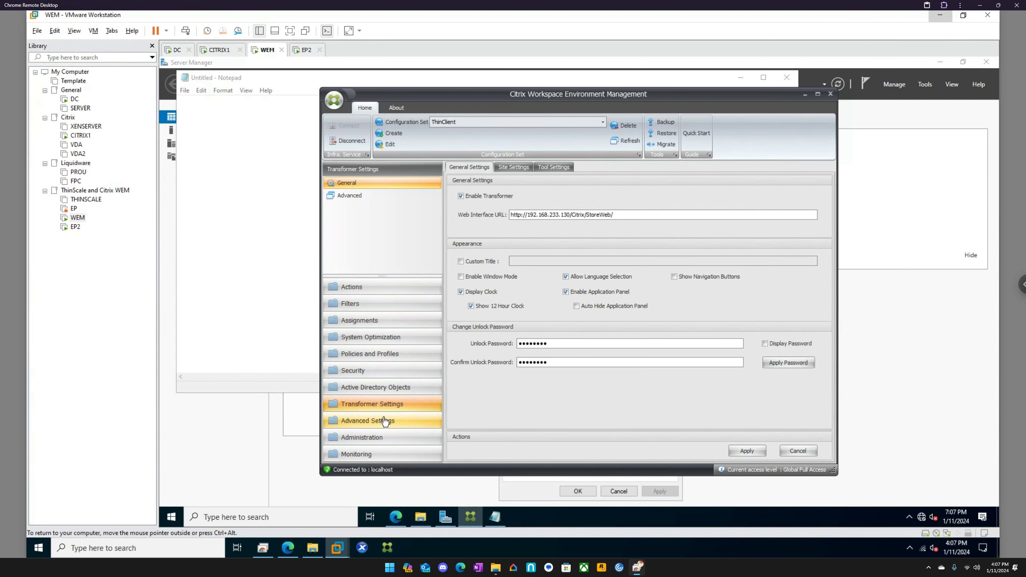
# Review the Advanced Settings main agent configuration and UI Agent Personalization options.
pyautogui.click(384, 421)
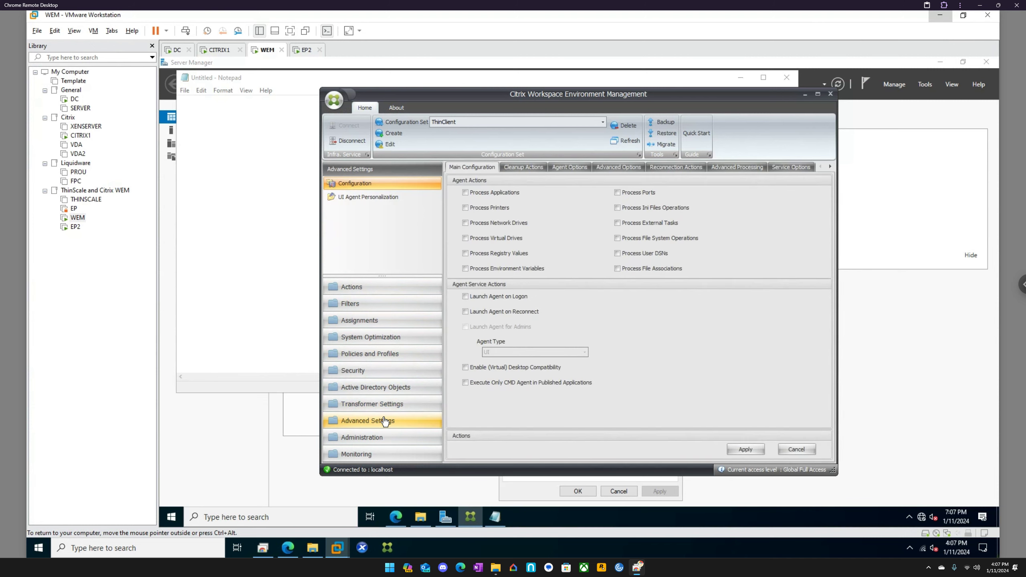
pyautogui.click(386, 198)
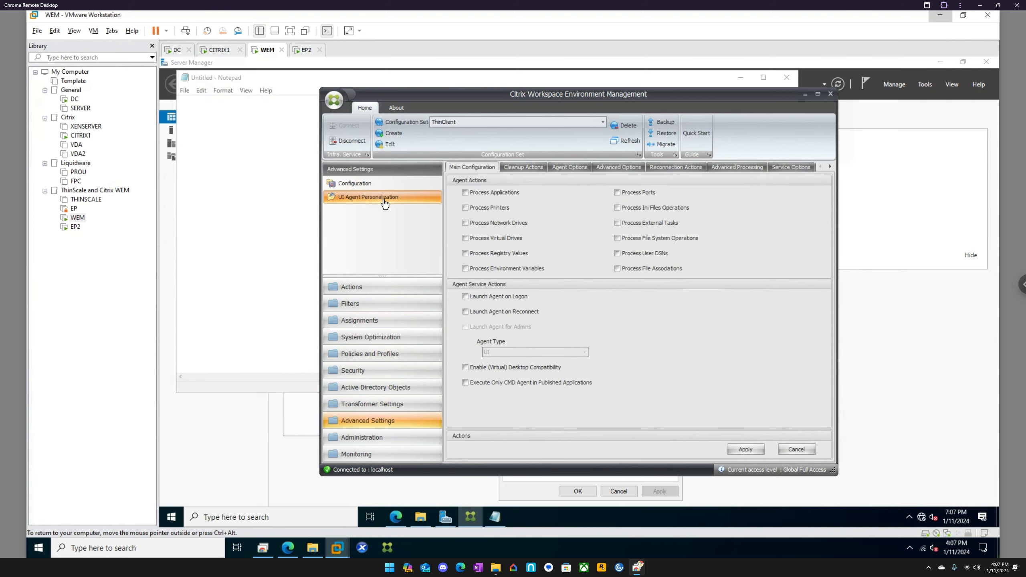
pyautogui.click(380, 185)
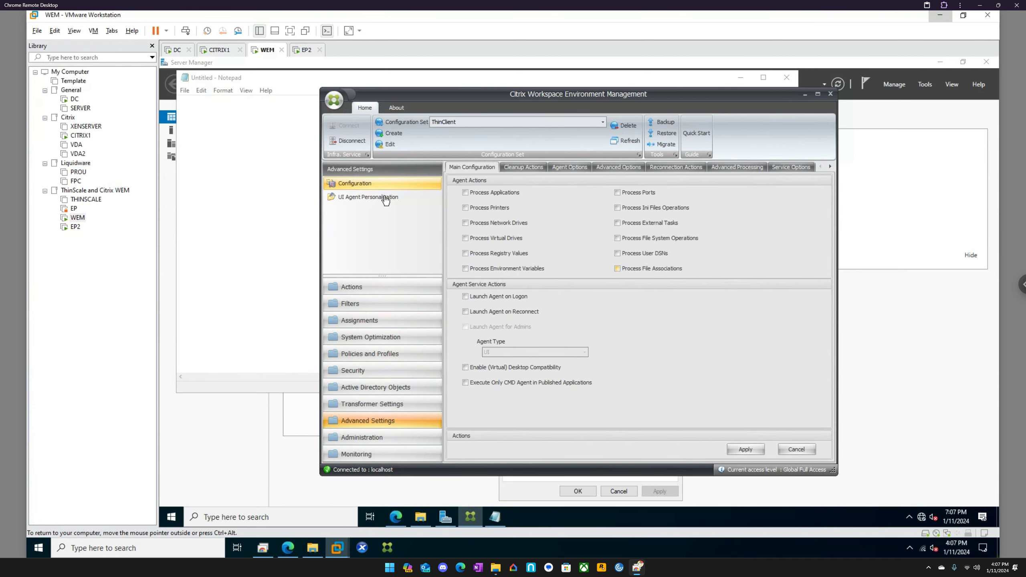
pyautogui.click(385, 198)
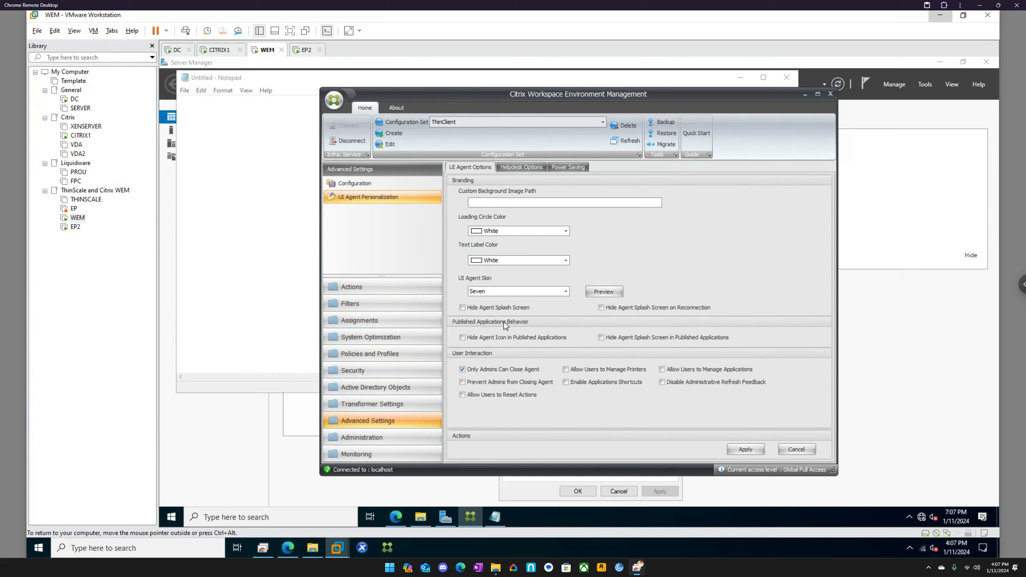
pyautogui.click(370, 185)
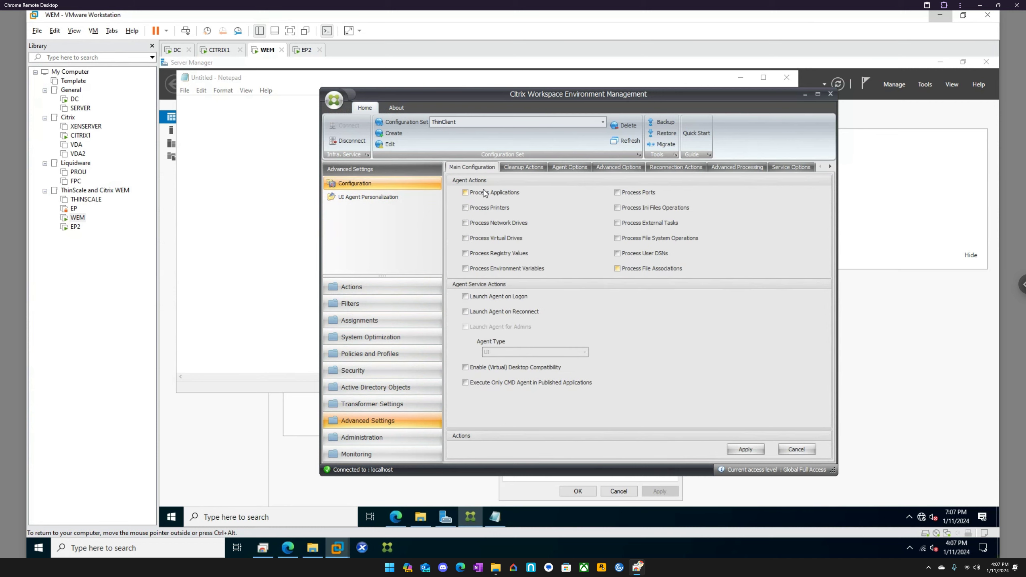
# Enable Launch Agent on Logon, apply the configuration, and return to EP2.
pyautogui.click(506, 298)
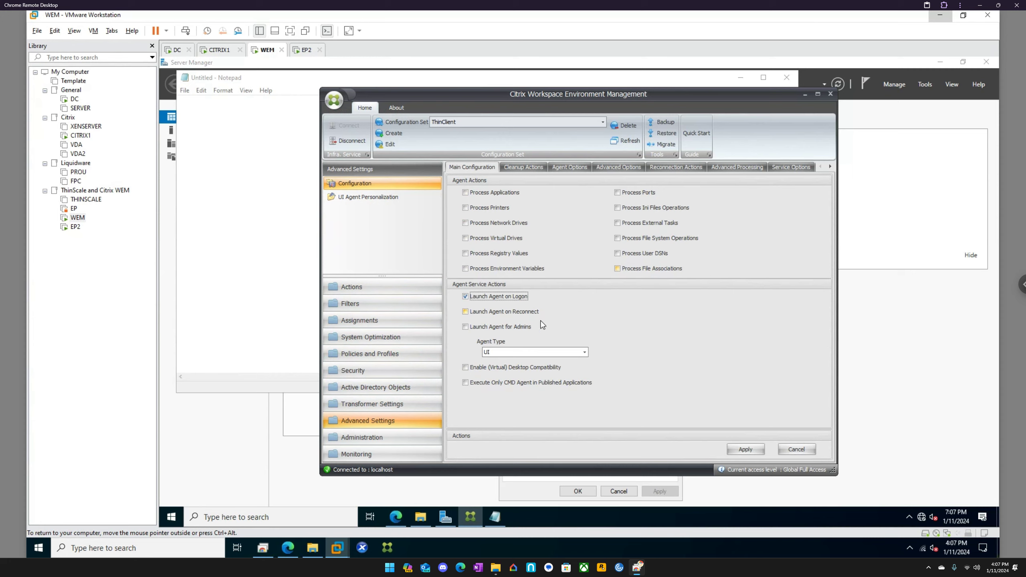
pyautogui.click(739, 449)
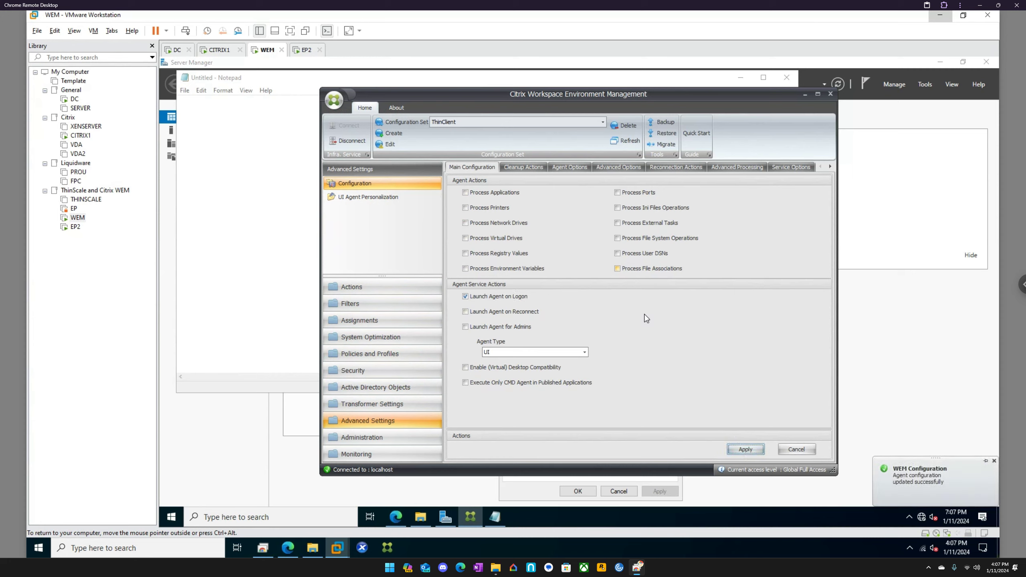
pyautogui.click(306, 49)
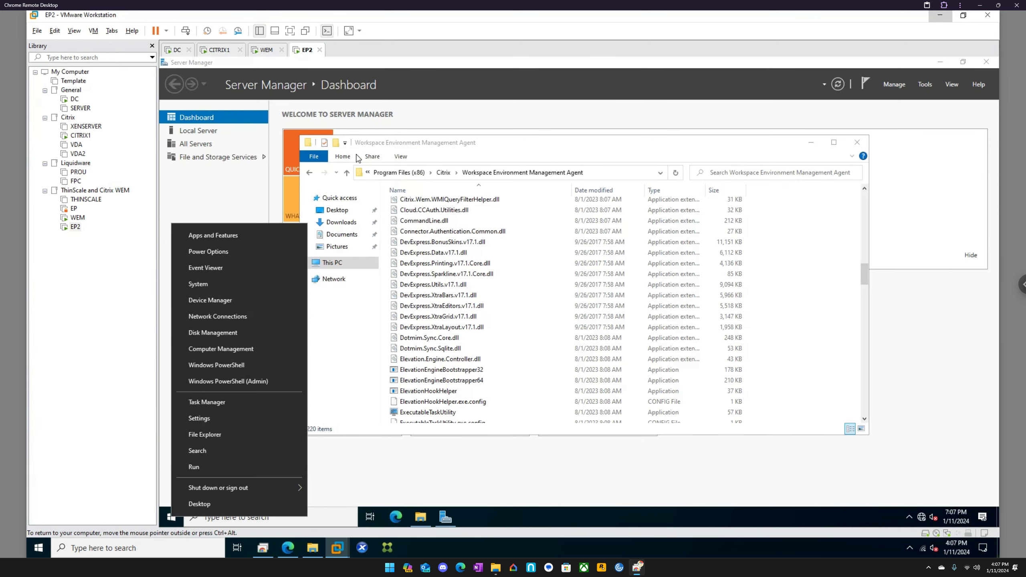
# Restart EP2 via Shut down or sign out > Restart and return to it at the lock screen.
pyautogui.moveTo(237, 490)
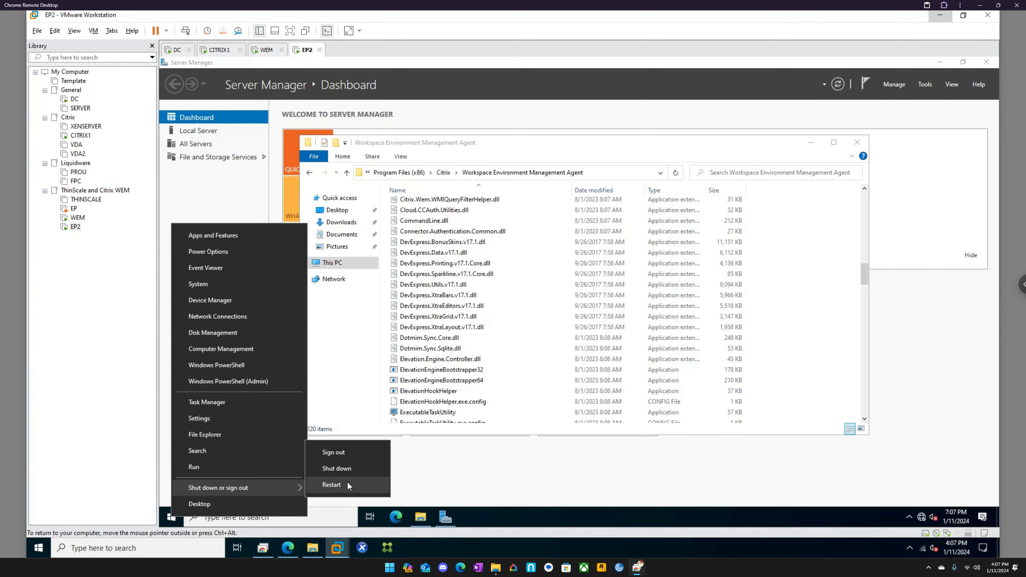
pyautogui.click(347, 482)
pyautogui.click(323, 496)
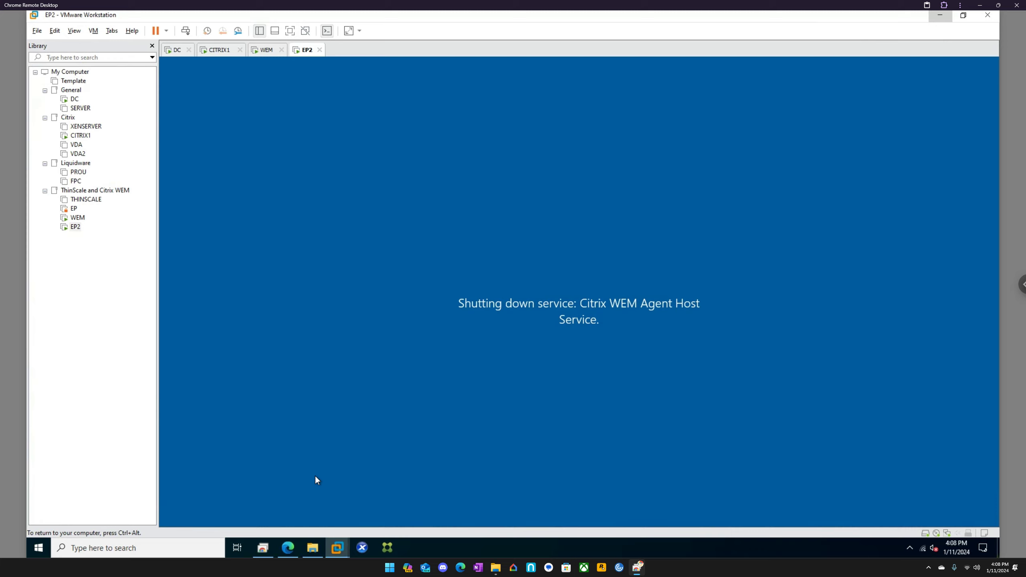
pyautogui.click(89, 109)
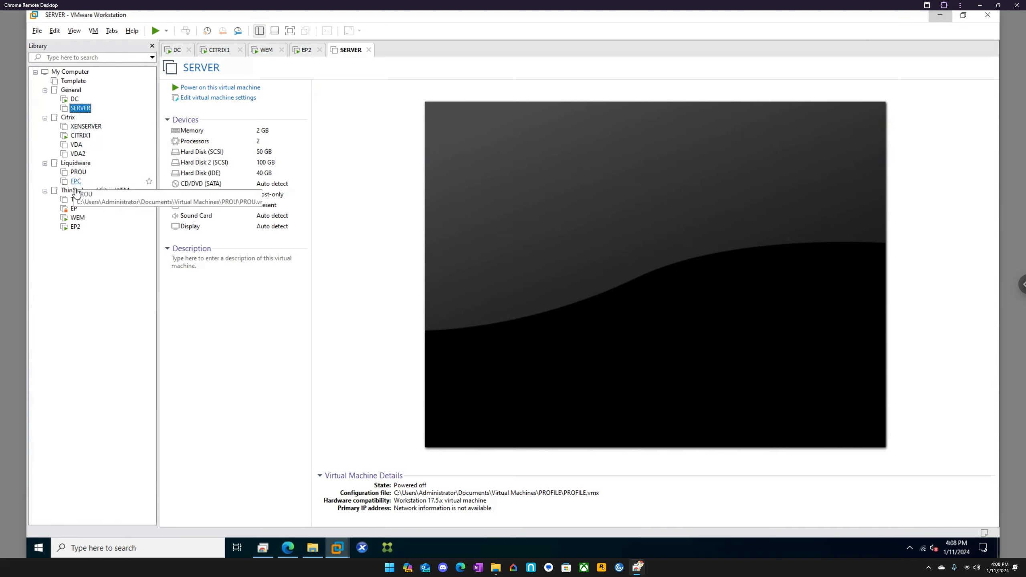
pyautogui.click(75, 227)
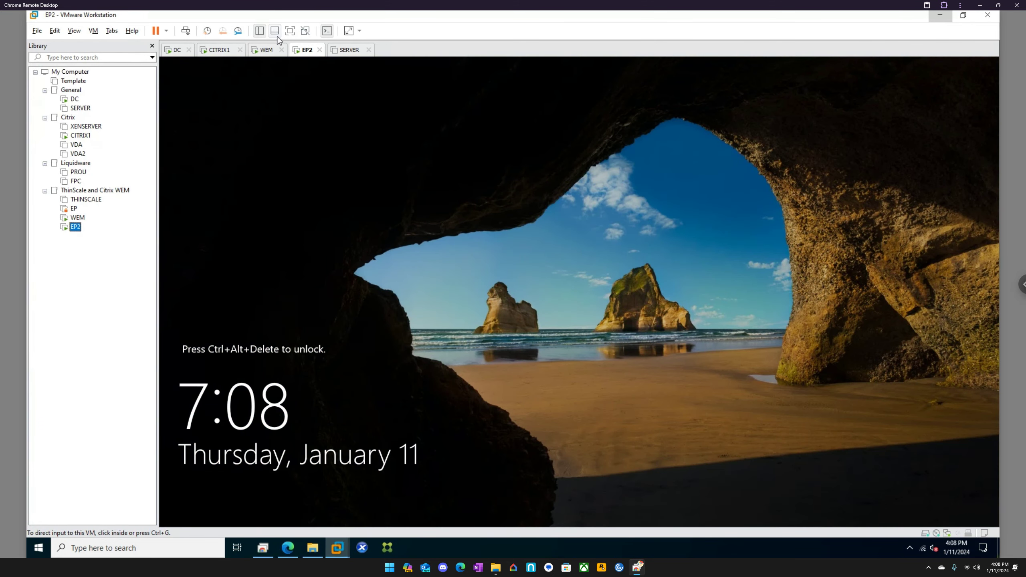
# Send Ctrl+Alt+Del to EP2 and sign in with the admin account password.
pyautogui.click(186, 30)
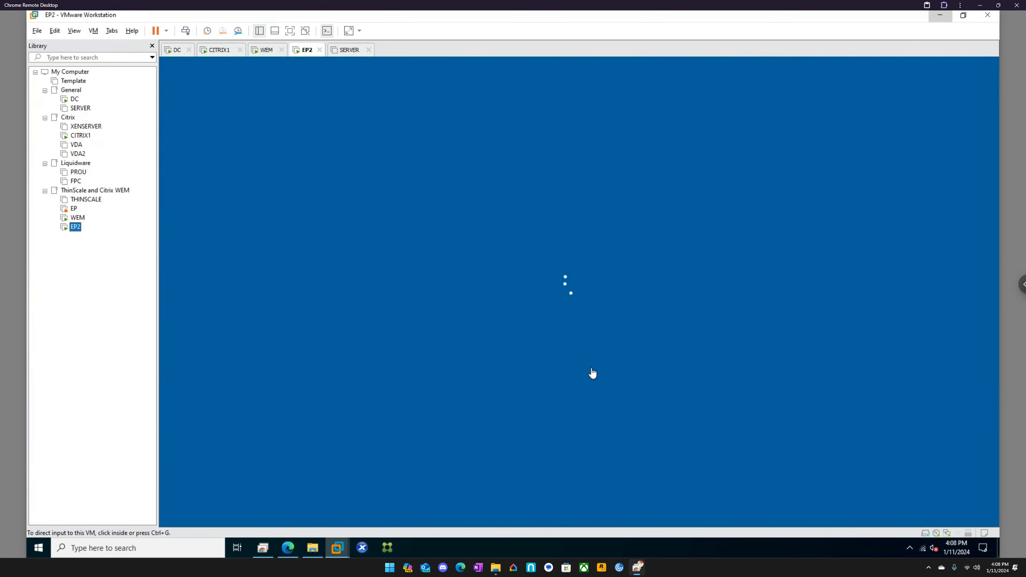
pyautogui.click(593, 331)
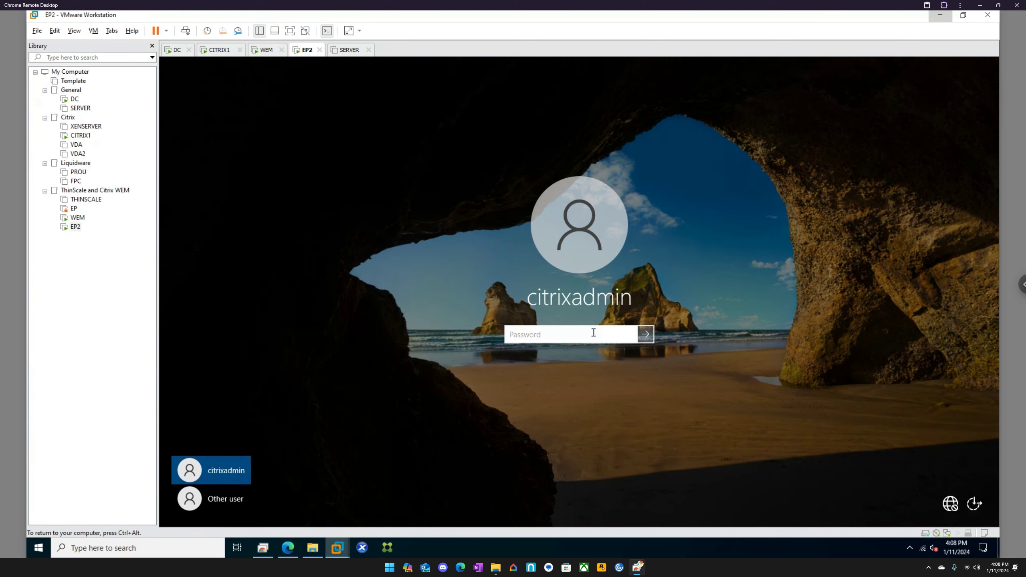
pyautogui.write('••••••••••')
pyautogui.press('Return')
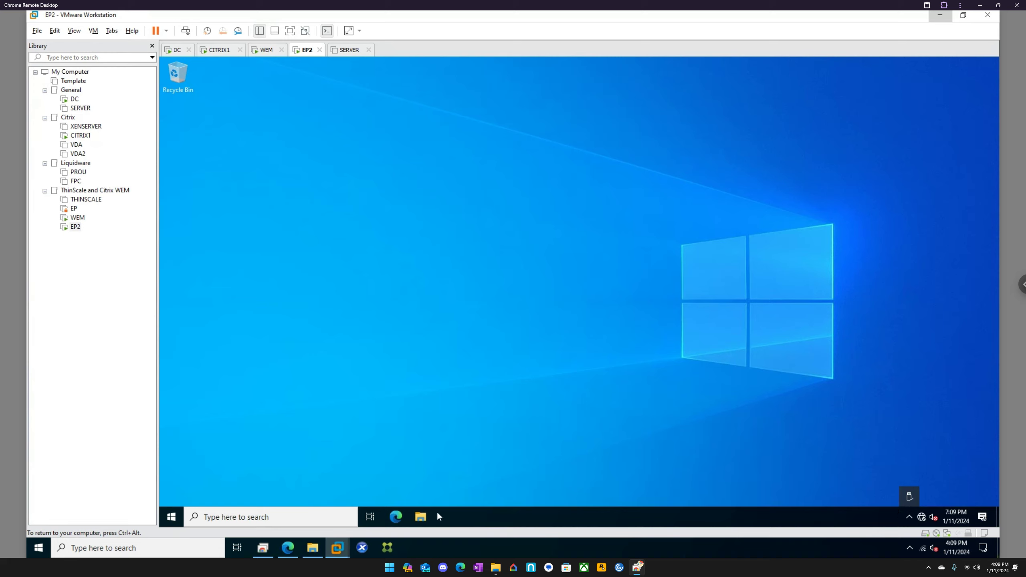
# Open File Explorer on EP2 and browse This PC's C: drive.
pyautogui.click(427, 517)
pyautogui.rightClick(426, 517)
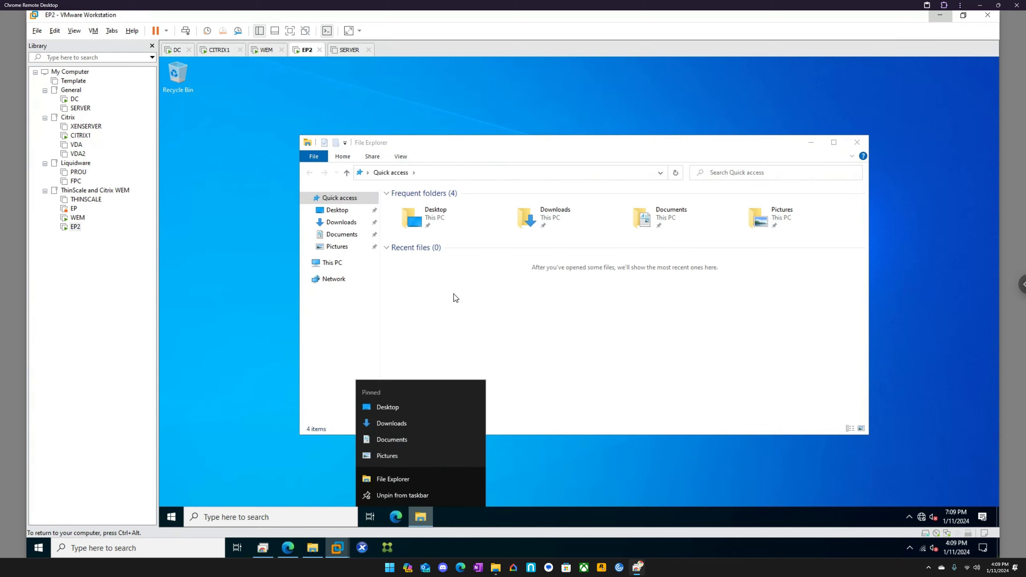
pyautogui.click(873, 495)
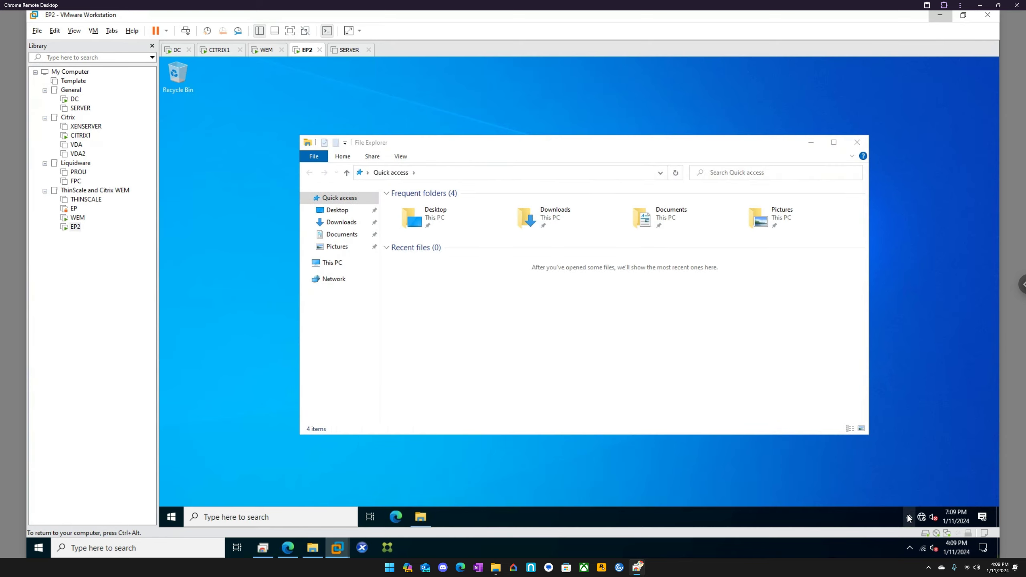
pyautogui.click(345, 268)
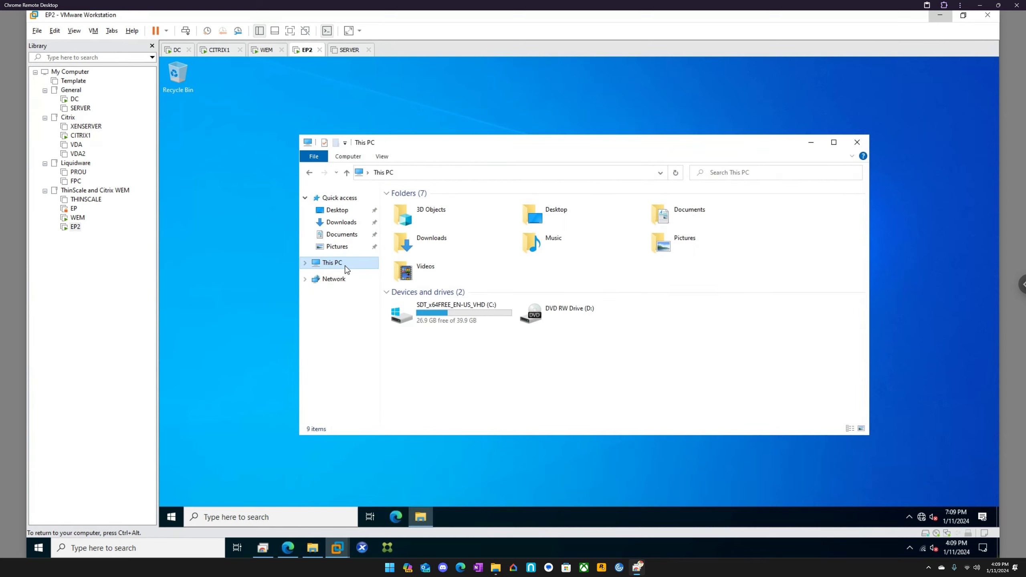
pyautogui.doubleClick(410, 299)
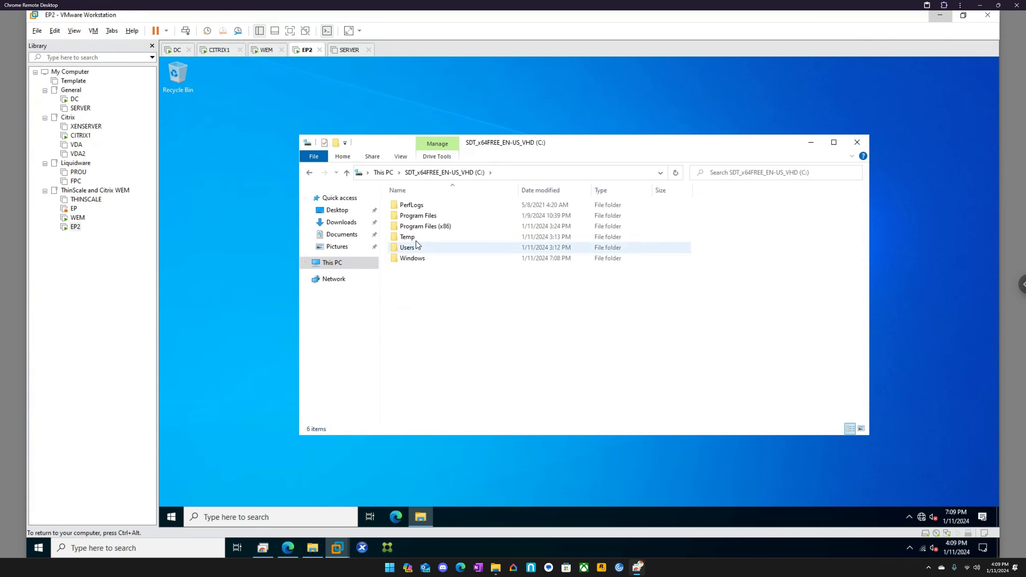
pyautogui.doubleClick(421, 217)
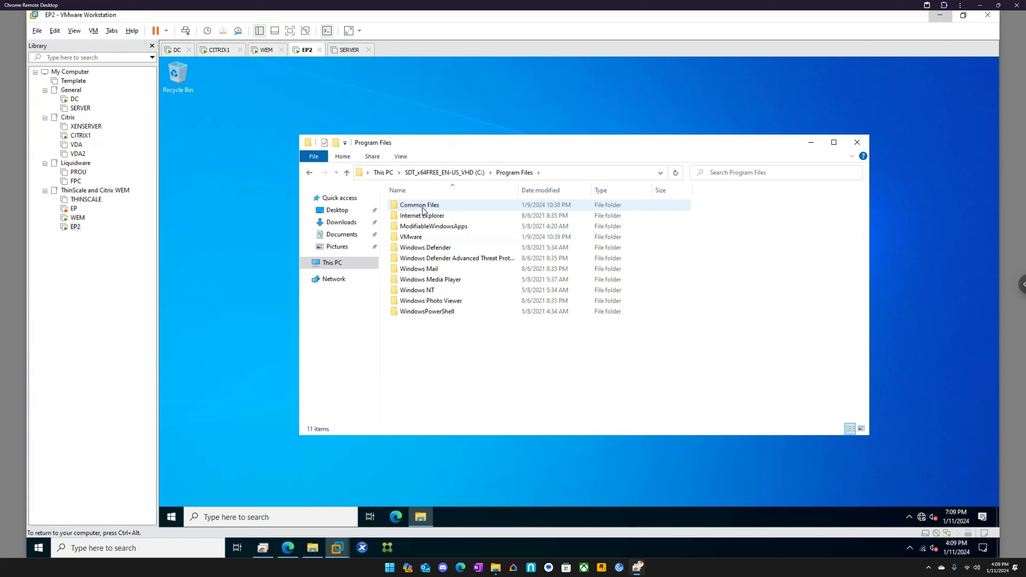
# Navigate Program Files (x86) > Citrix > Workspace Environment Management Agent, then bring Edge forward.
pyautogui.click(471, 172)
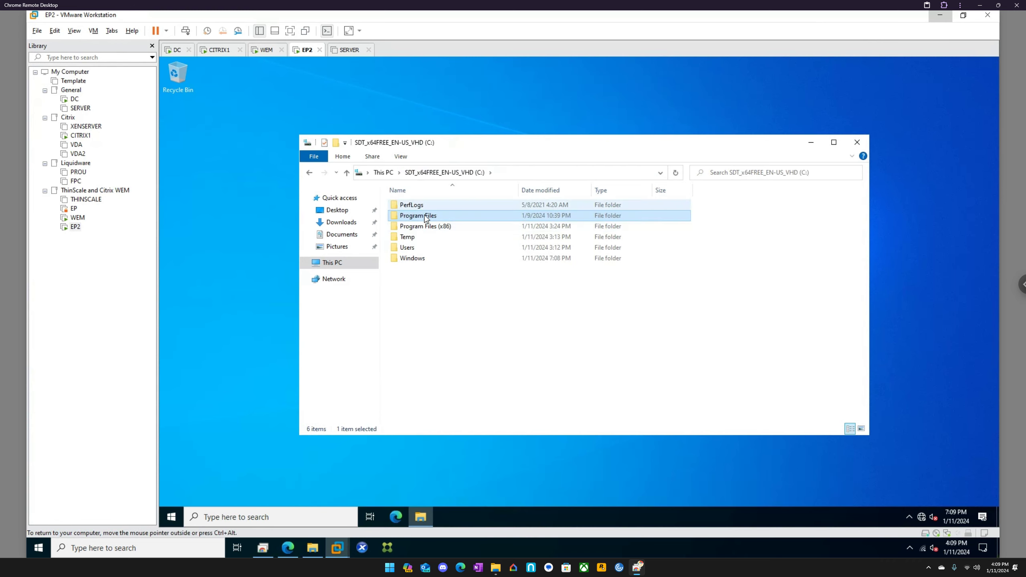
pyautogui.doubleClick(428, 227)
pyautogui.doubleClick(420, 205)
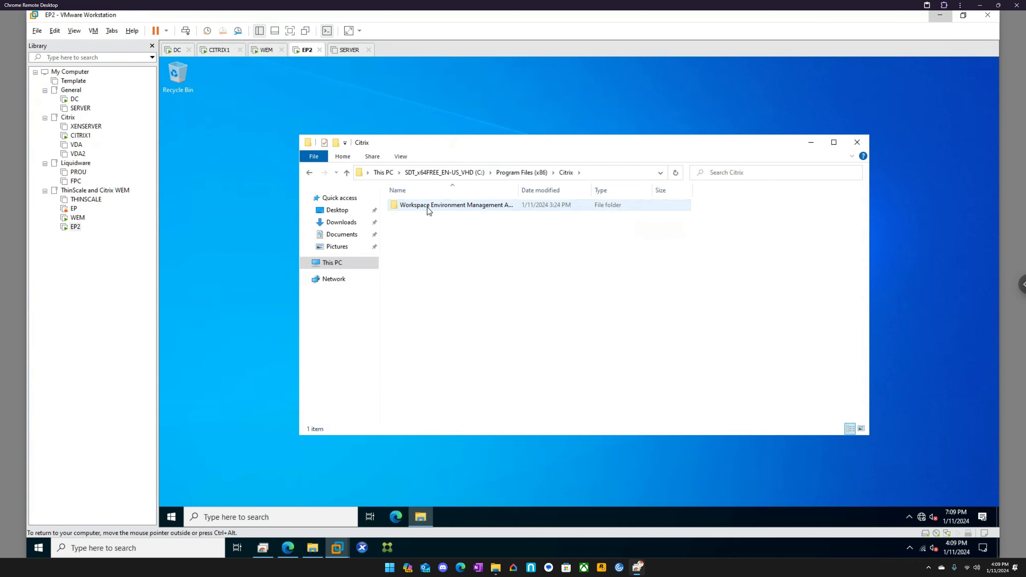
pyautogui.doubleClick(429, 206)
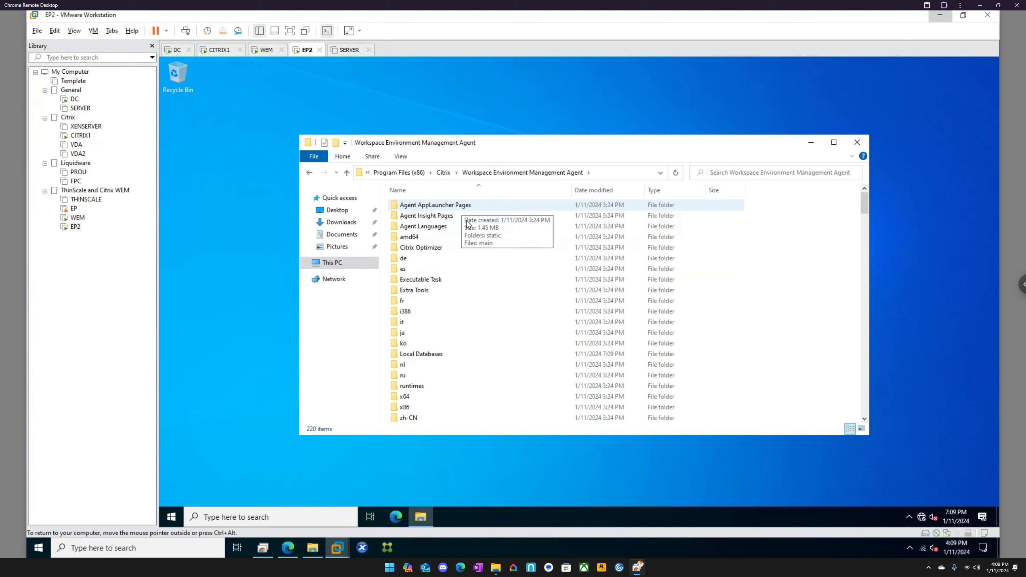
pyautogui.scroll(-3, 470, 246)
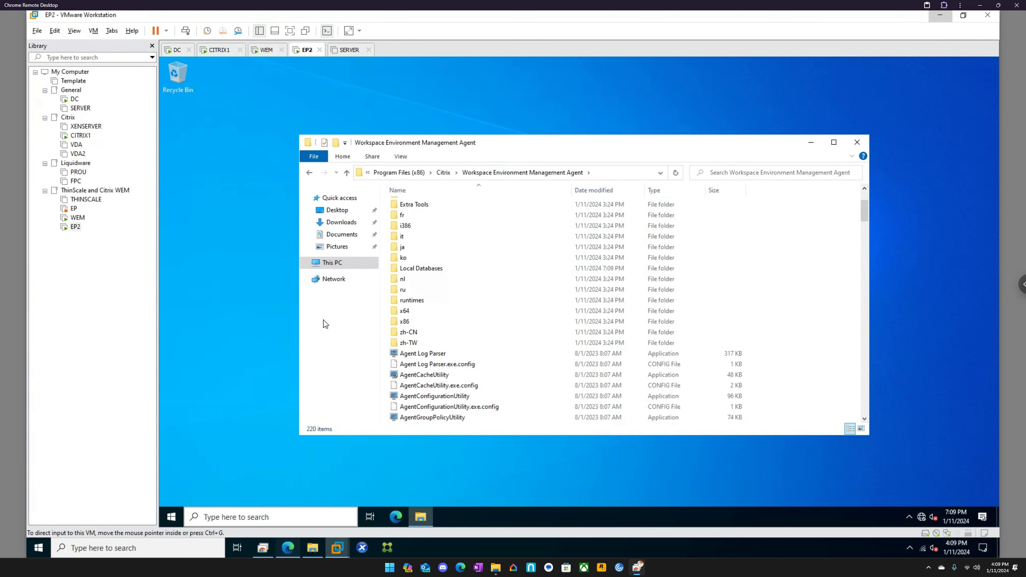
pyautogui.click(288, 548)
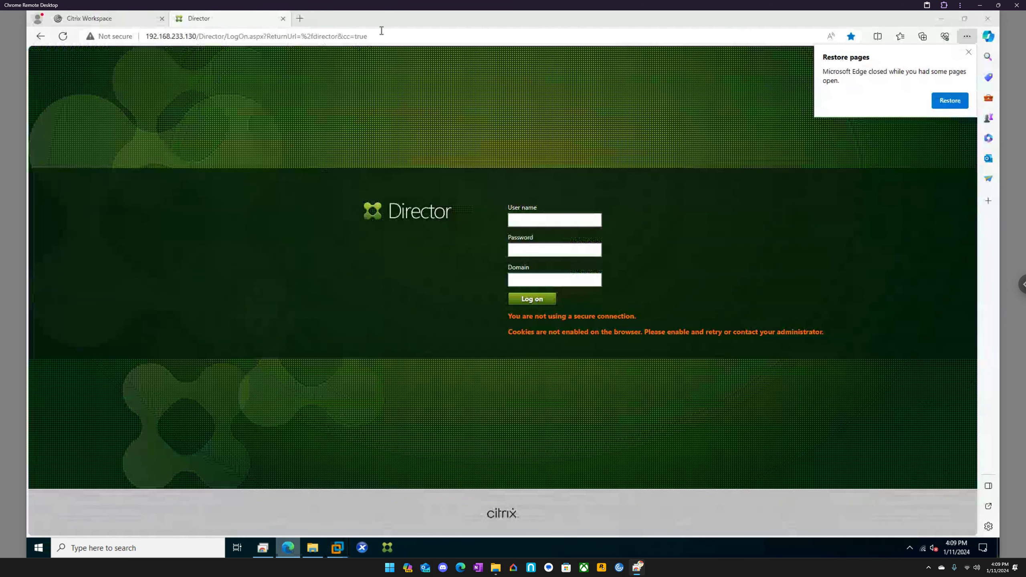
# Search Bing for 'how to launch citrix wem agent manually' and scan the results.
pyautogui.click(305, 20)
pyautogui.click(292, 33)
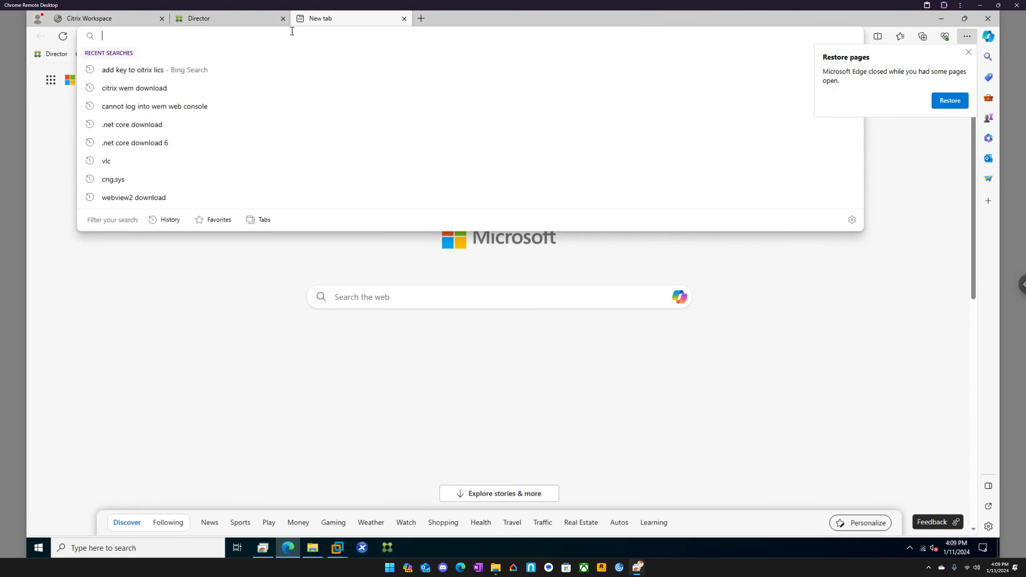
pyautogui.write('how to l')
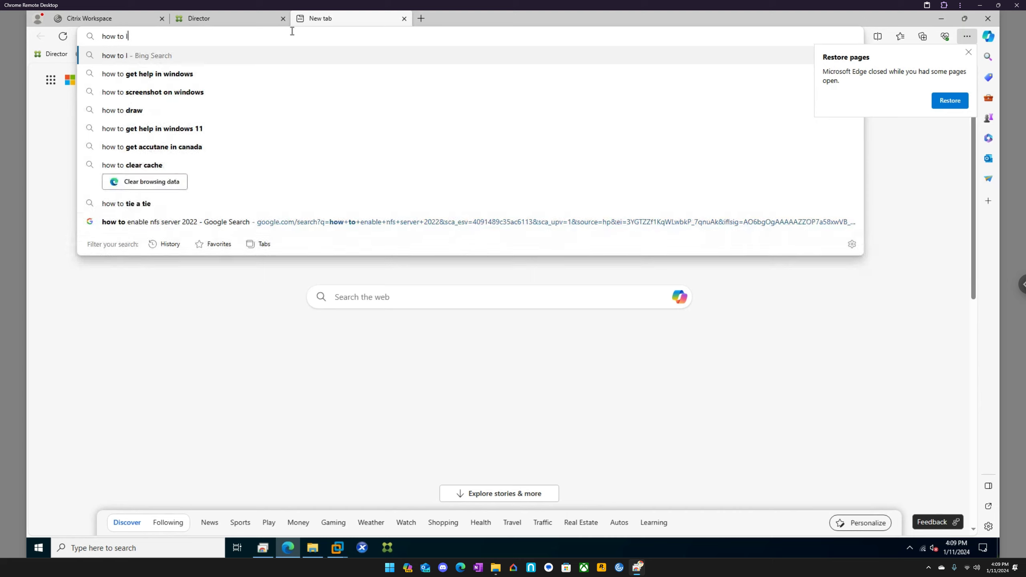
pyautogui.write('aunch cit')
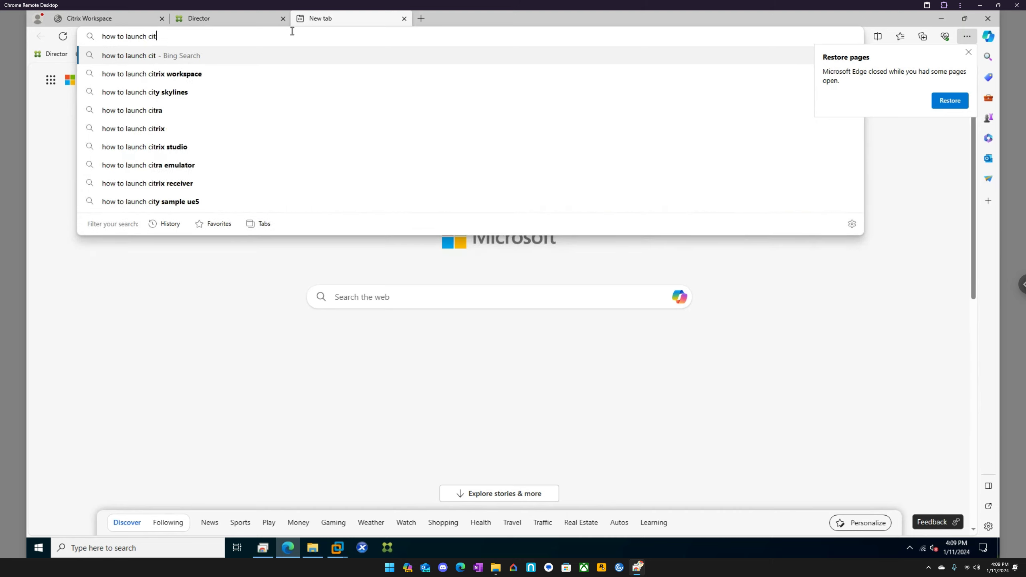
pyautogui.write('rix wem agent manu')
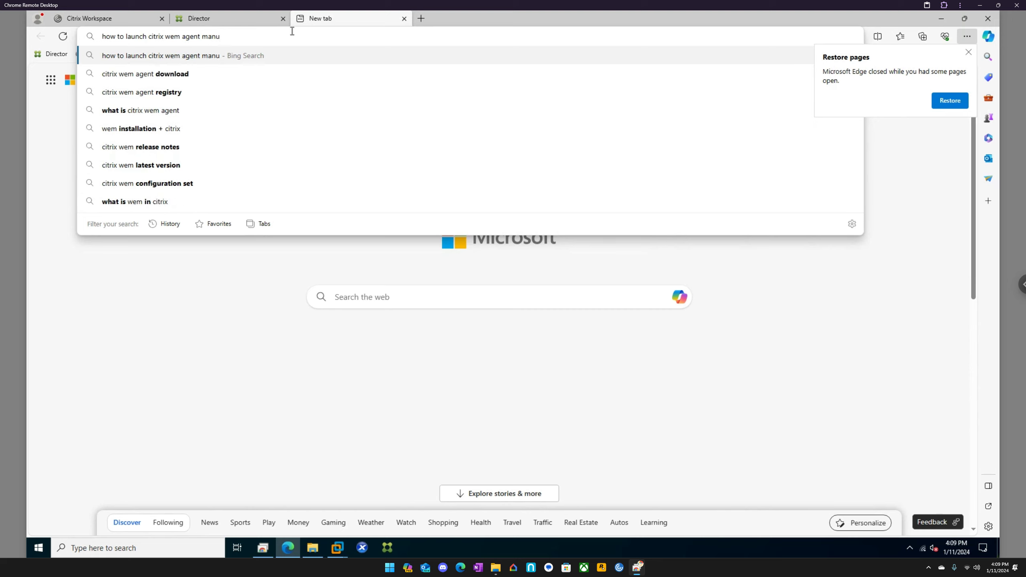
pyautogui.write('ally')
pyautogui.press('Return')
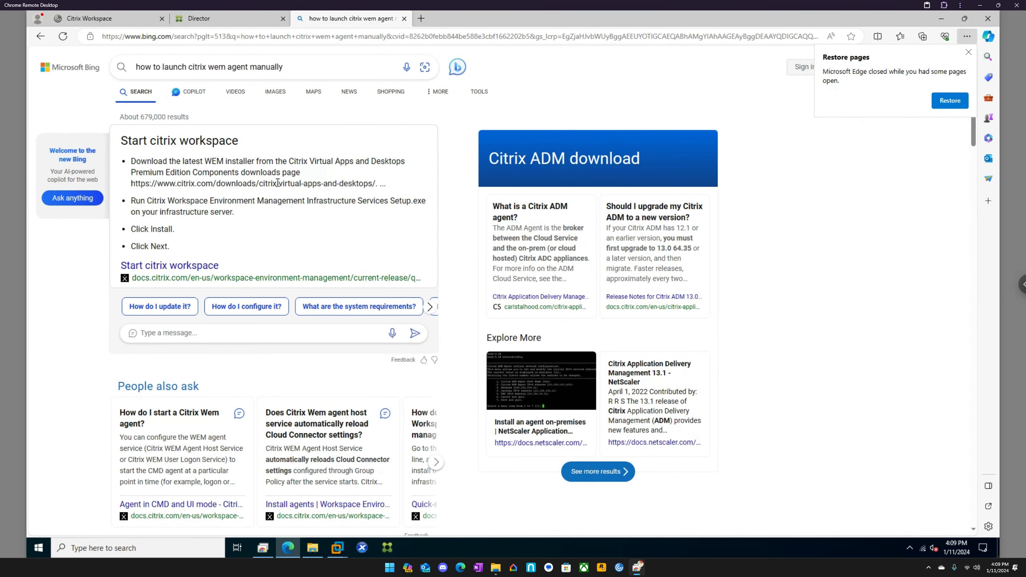
pyautogui.scroll(-9, 227, 216)
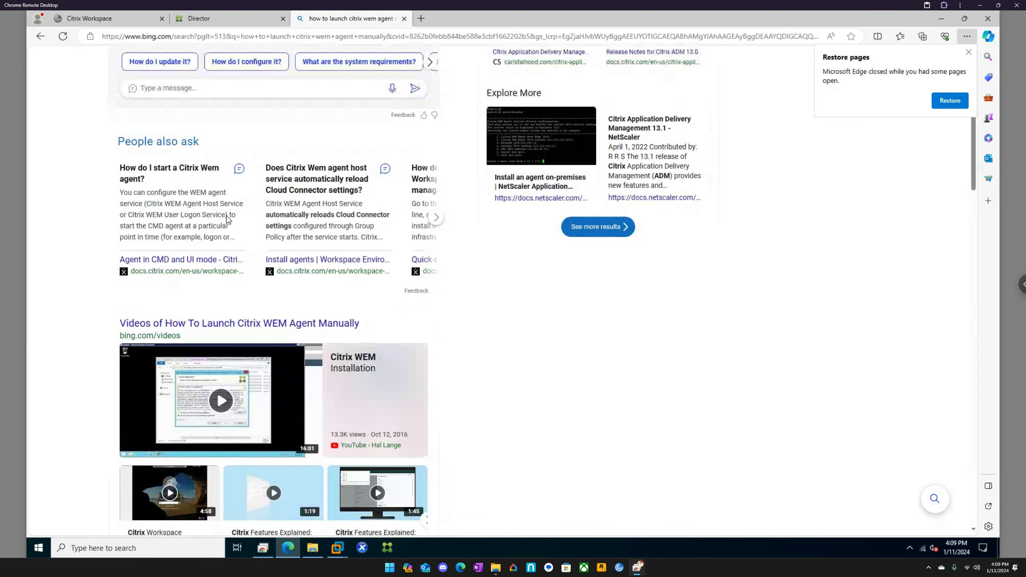
pyautogui.scroll(-3, 226, 215)
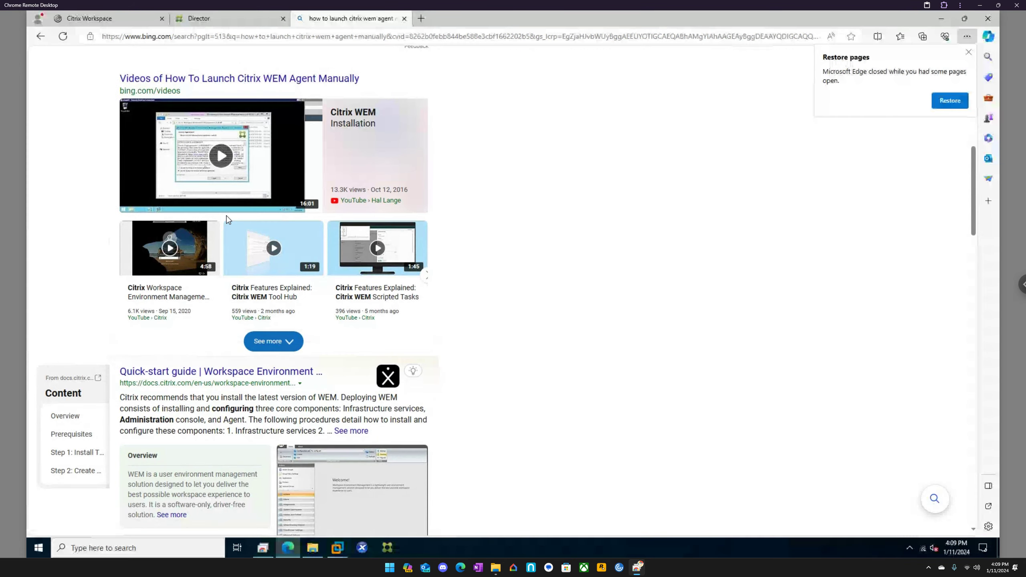
pyautogui.scroll(-3, 239, 340)
pyautogui.scroll(-4, 239, 340)
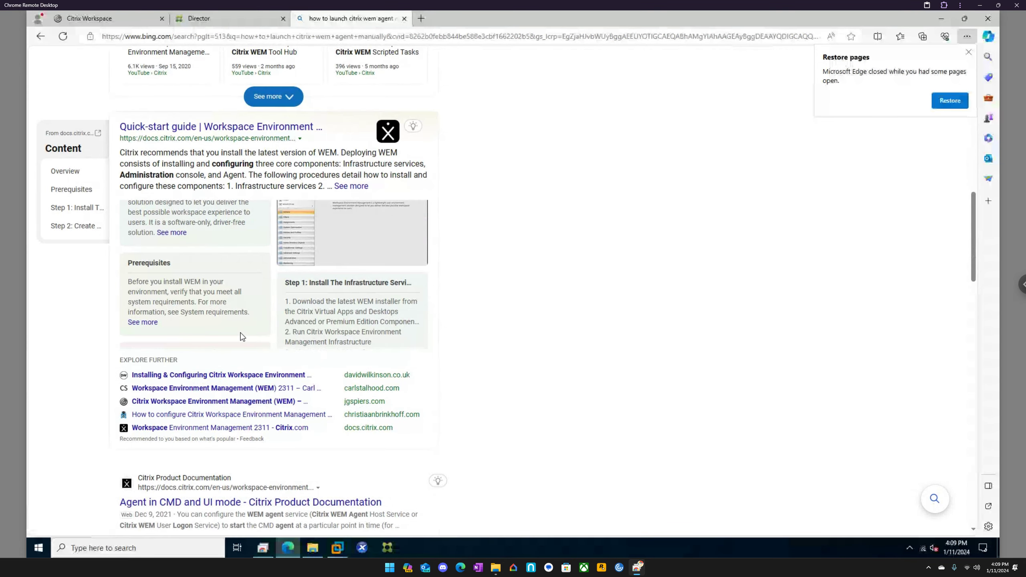
pyautogui.scroll(-3, 351, 398)
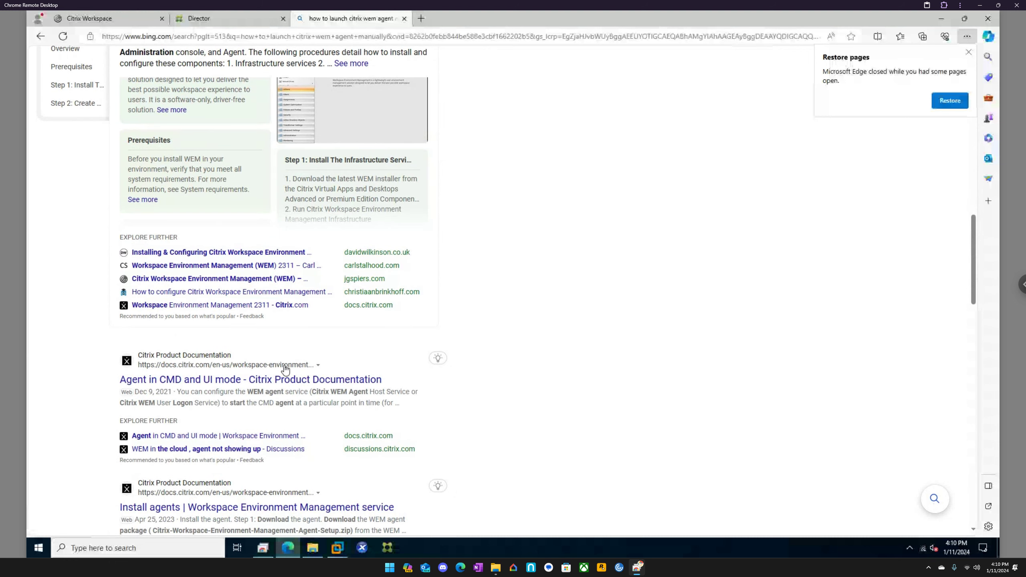
pyautogui.scroll(14, 283, 344)
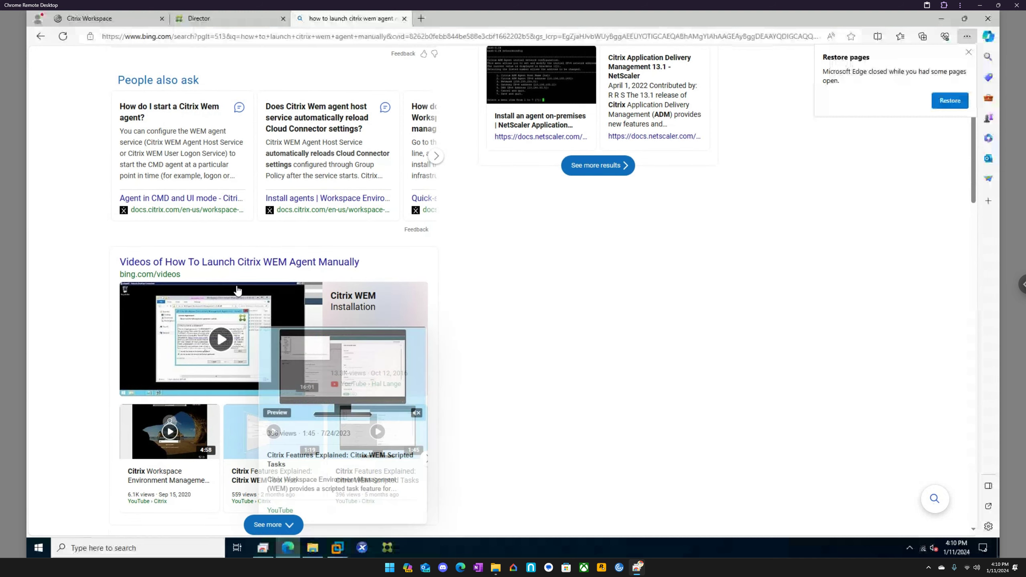
pyautogui.scroll(8, 200, 81)
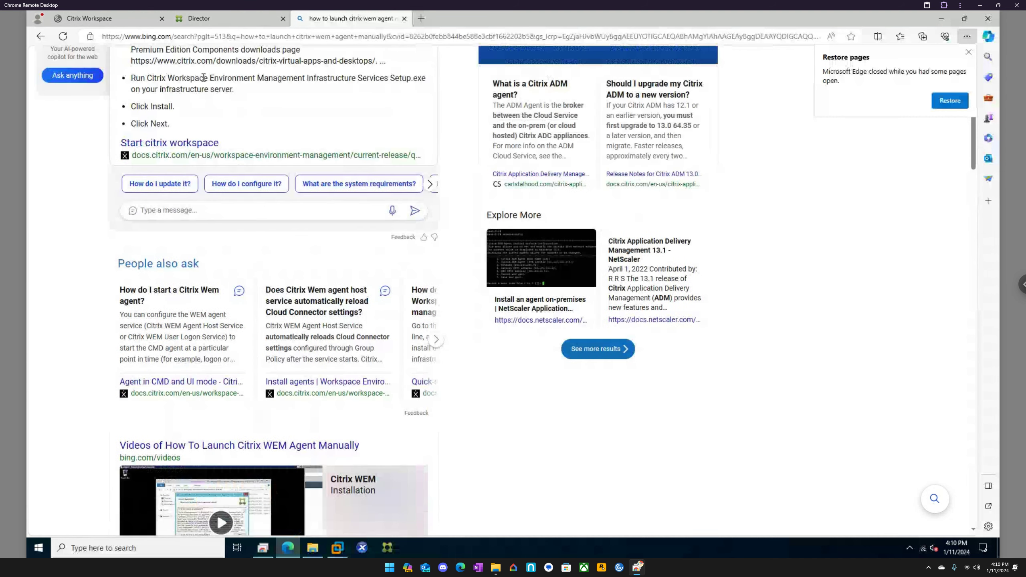
# Load google.com from the Edge address bar.
pyautogui.moveTo(283, 66); pyautogui.dragTo(132, 68)
pyautogui.hotkey('ctrl', 'c')
pyautogui.click(205, 36)
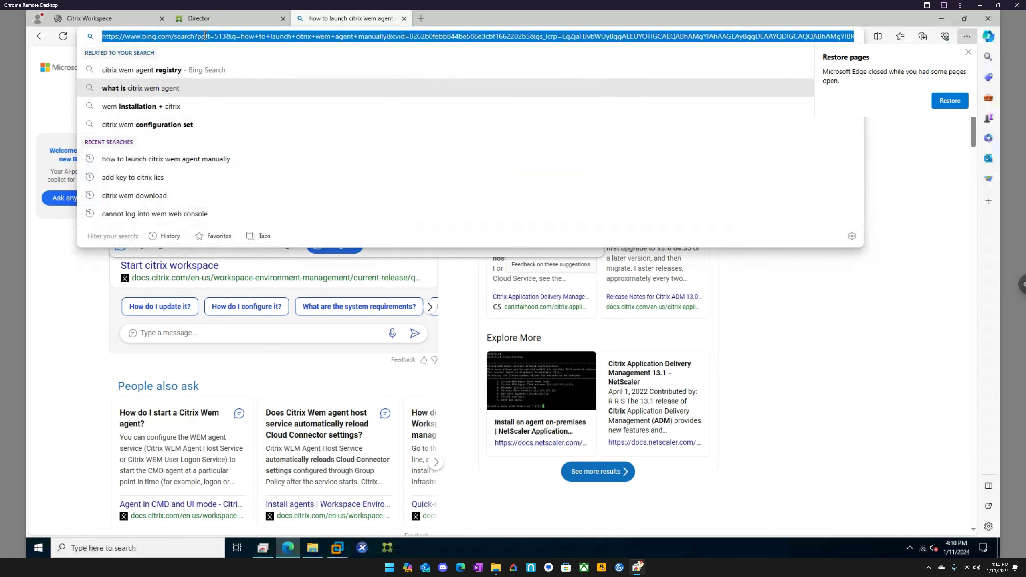
pyautogui.write('google.com')
pyautogui.press('Return')
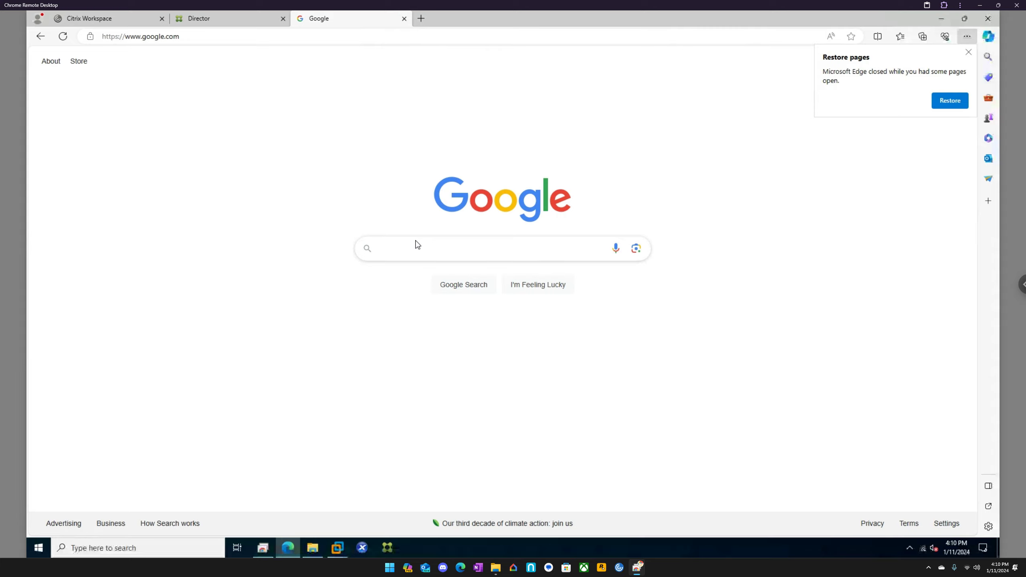
# Google the pasted WEM agent query and open the 'Agent Does Not Launch When a User Logs In' thread.
pyautogui.click(428, 250)
pyautogui.hotkey('ctrl', 'v')
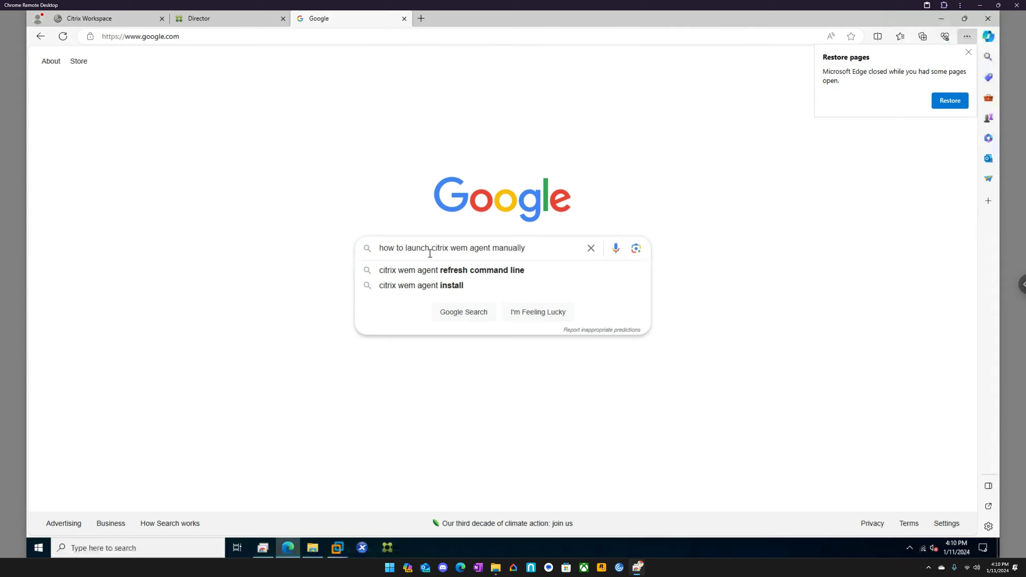
pyautogui.press('Return')
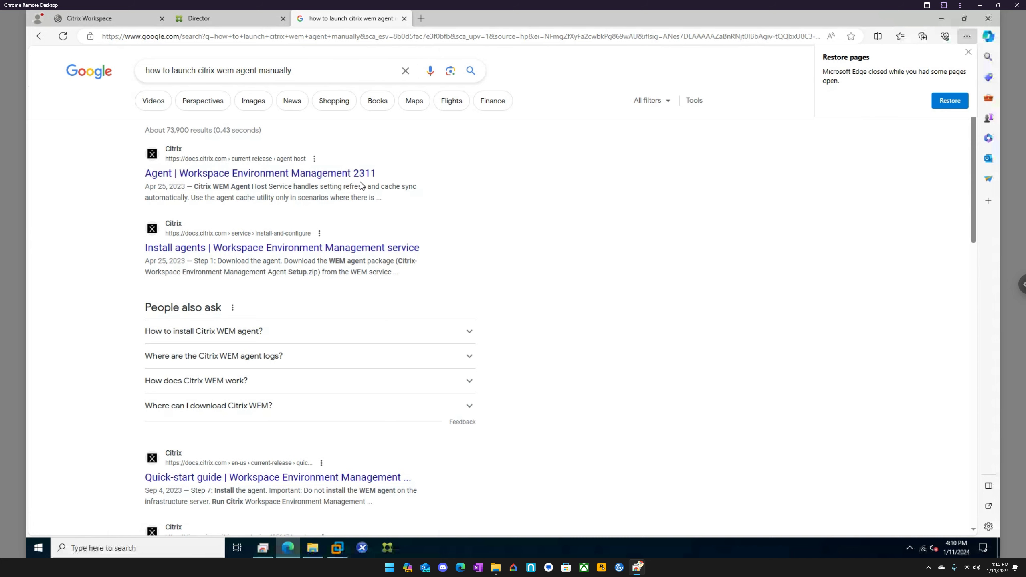
pyautogui.scroll(-5, 301, 257)
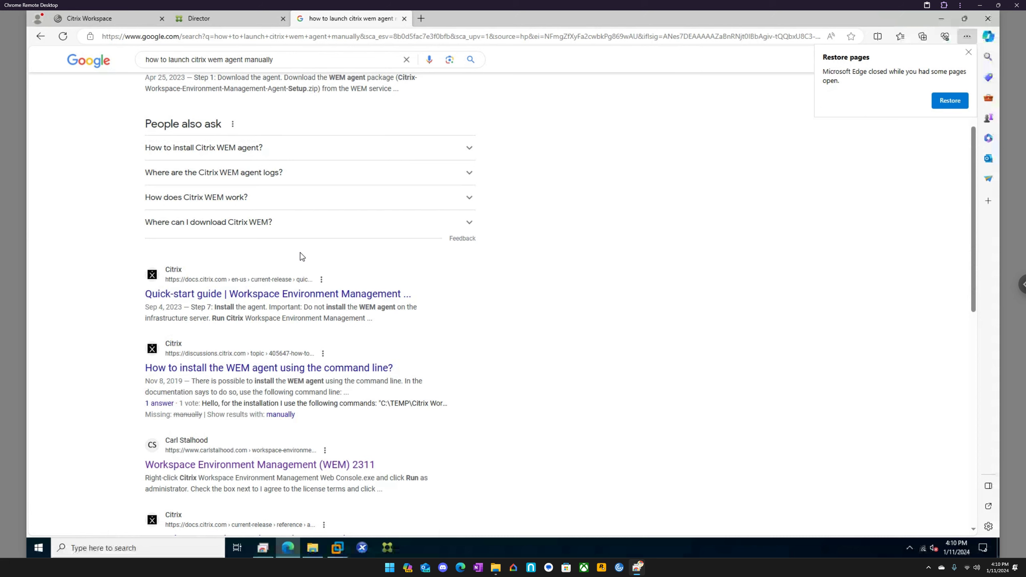
pyautogui.scroll(-3, 301, 255)
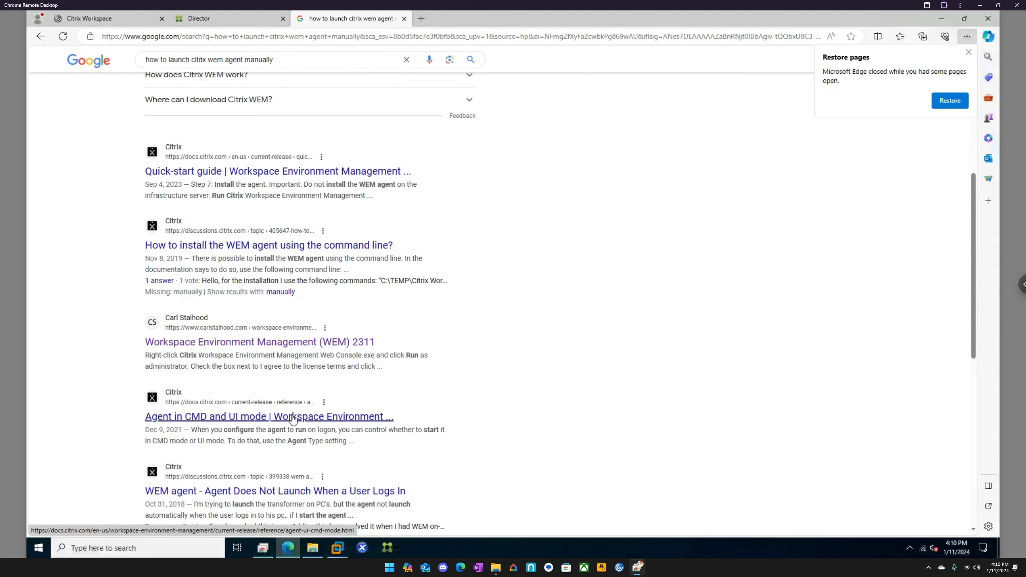
pyautogui.scroll(-2, 293, 419)
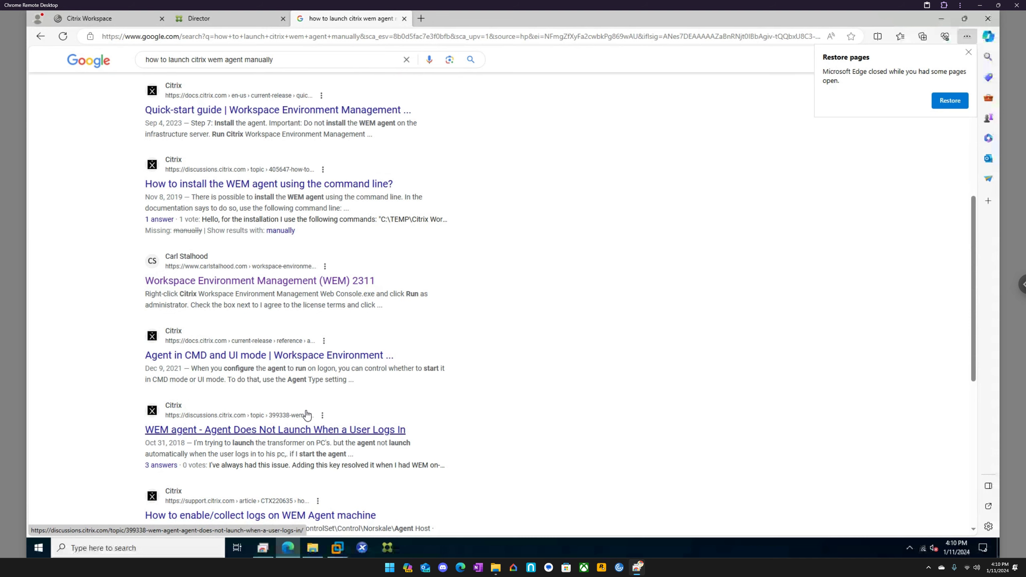
pyautogui.click(305, 430)
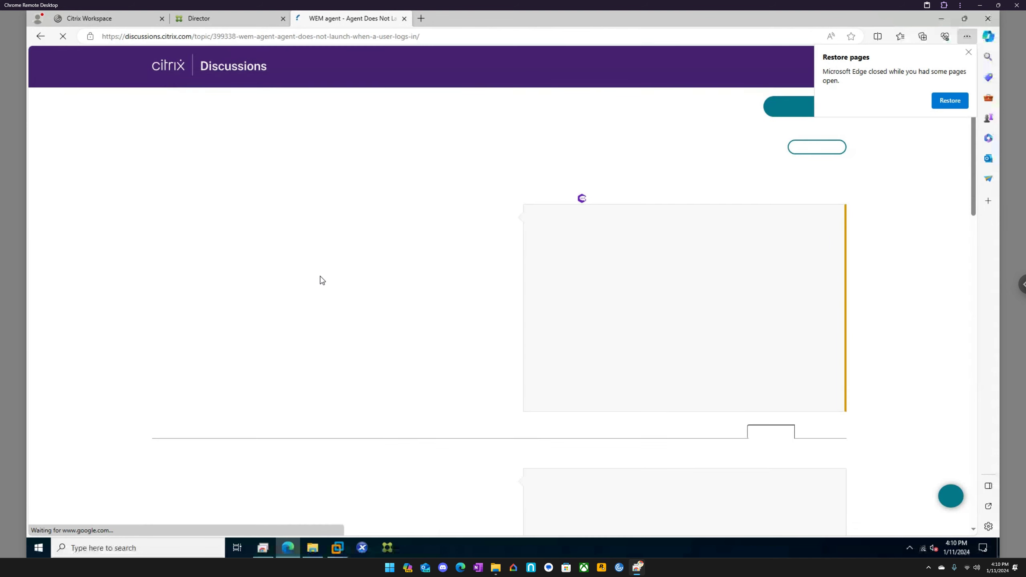
# Read the forum reply recommending a VUEMUIAgent Run registry entry, then bring the EP2 virtual machine forward.
pyautogui.scroll(-3, 479, 247)
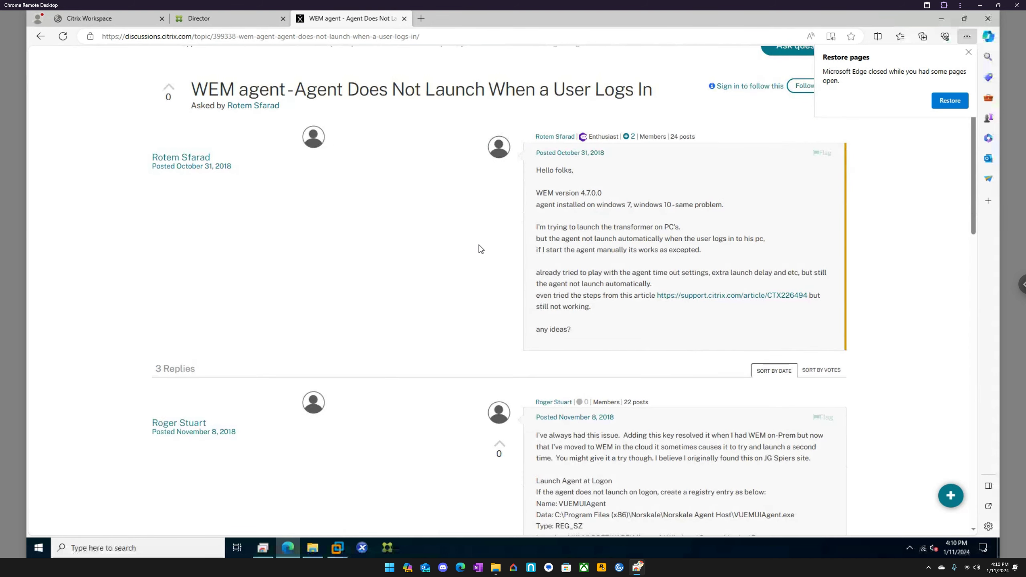
pyautogui.scroll(-2, 480, 249)
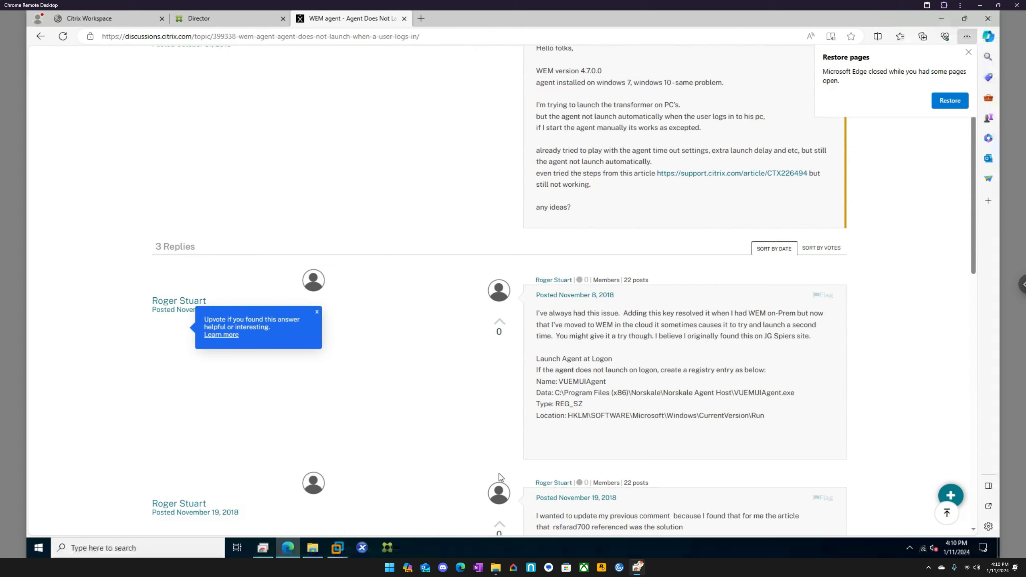
pyautogui.click(340, 547)
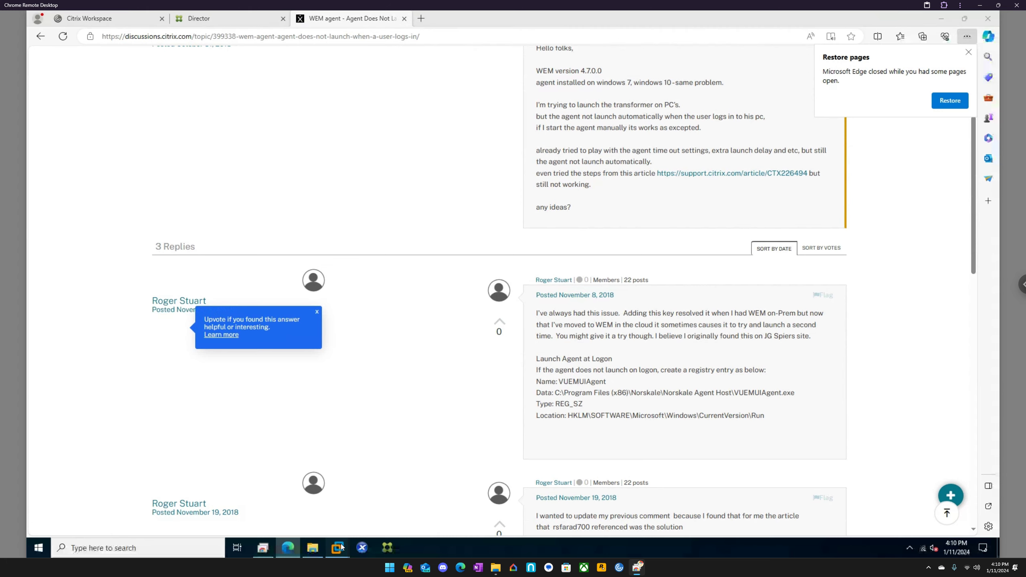
pyautogui.click(442, 483)
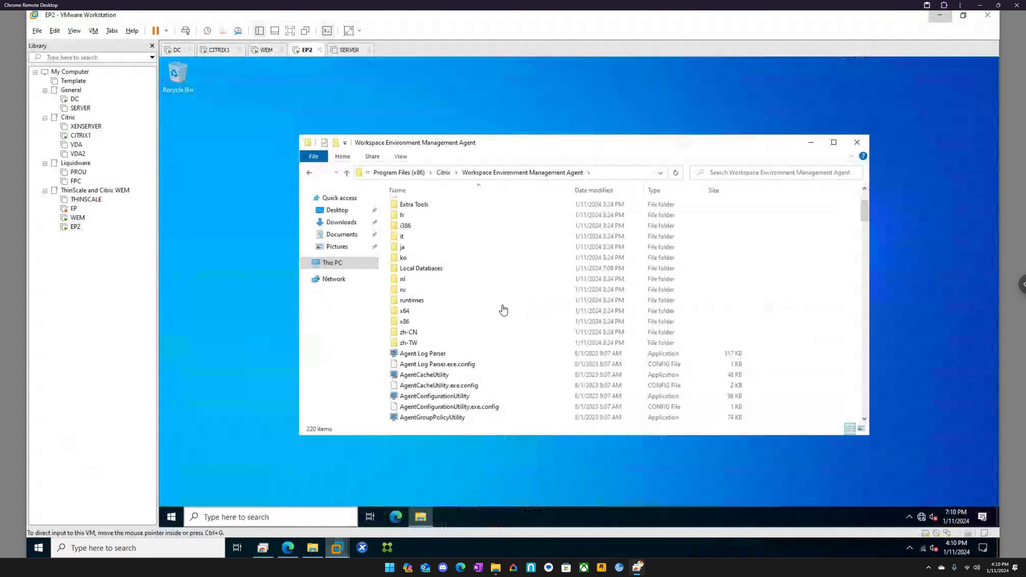
pyautogui.click(445, 174)
pyautogui.click(522, 173)
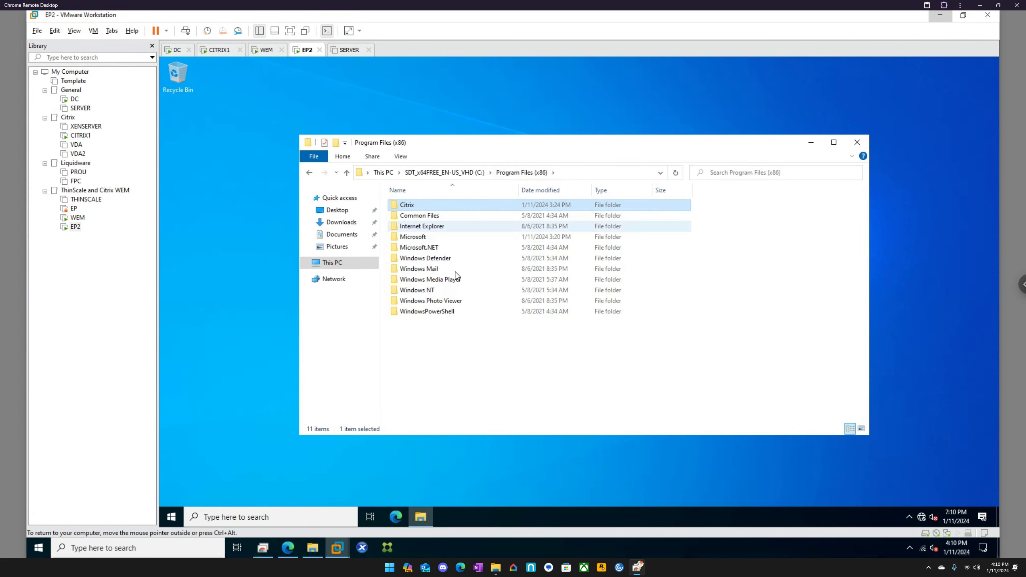
pyautogui.doubleClick(449, 205)
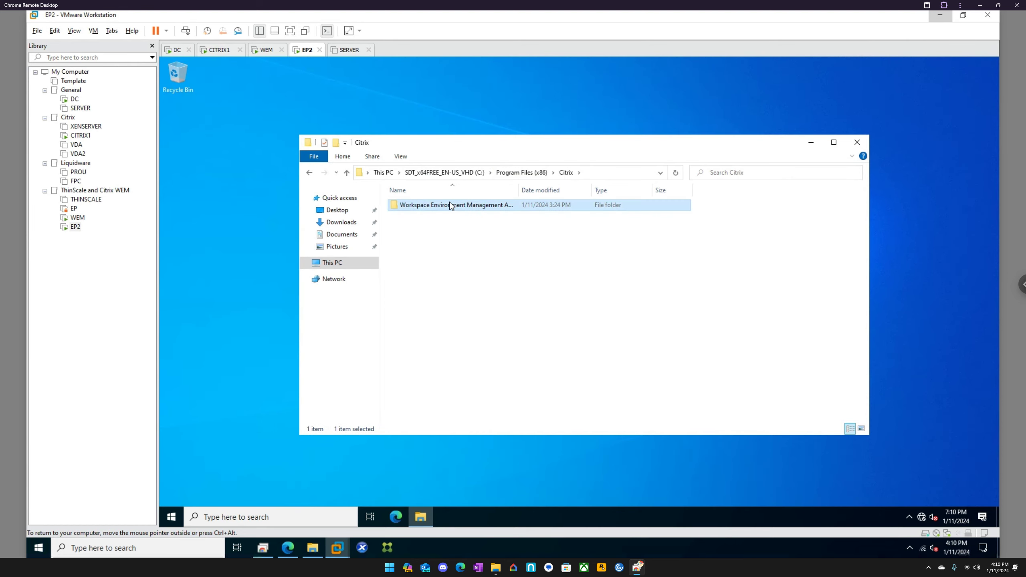
pyautogui.doubleClick(449, 205)
pyautogui.click(293, 542)
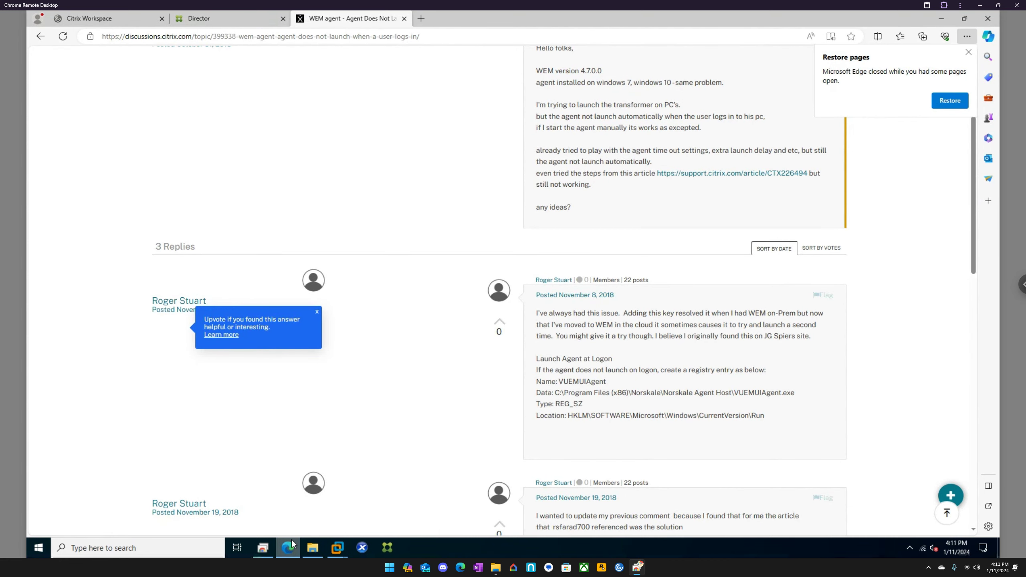
pyautogui.click(292, 539)
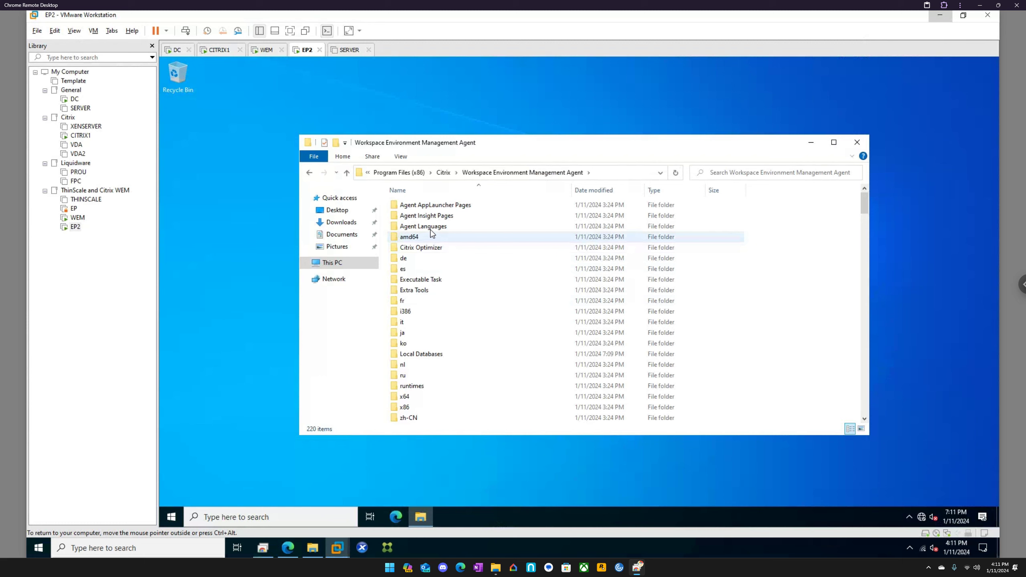
pyautogui.scroll(-2, 454, 286)
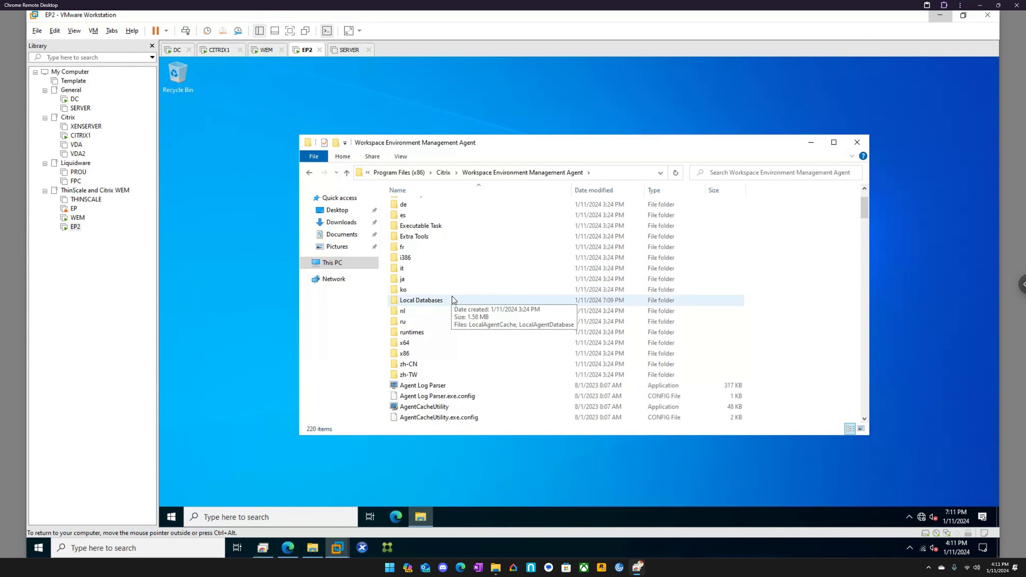
pyautogui.scroll(2, 453, 283)
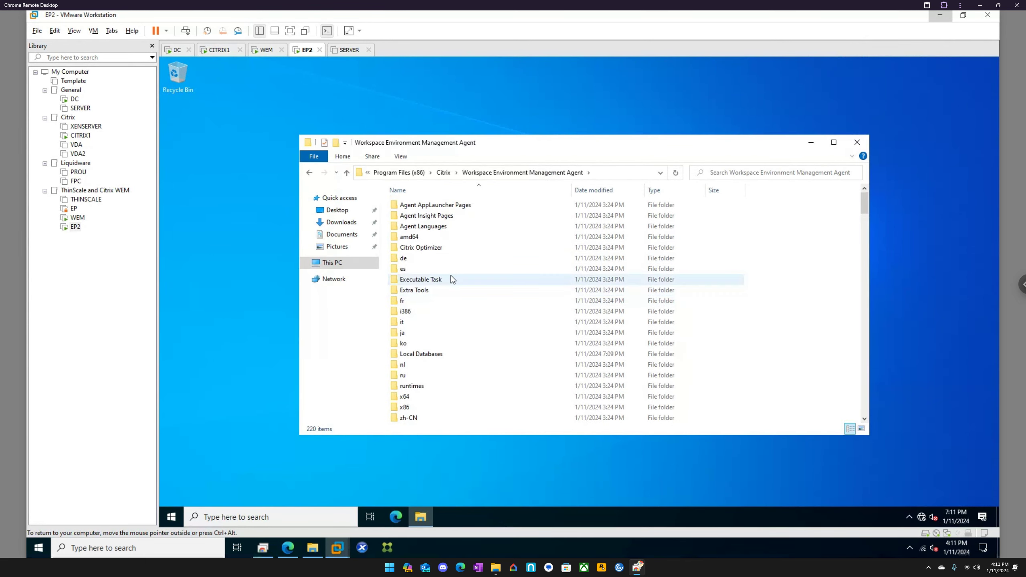
pyautogui.doubleClick(455, 205)
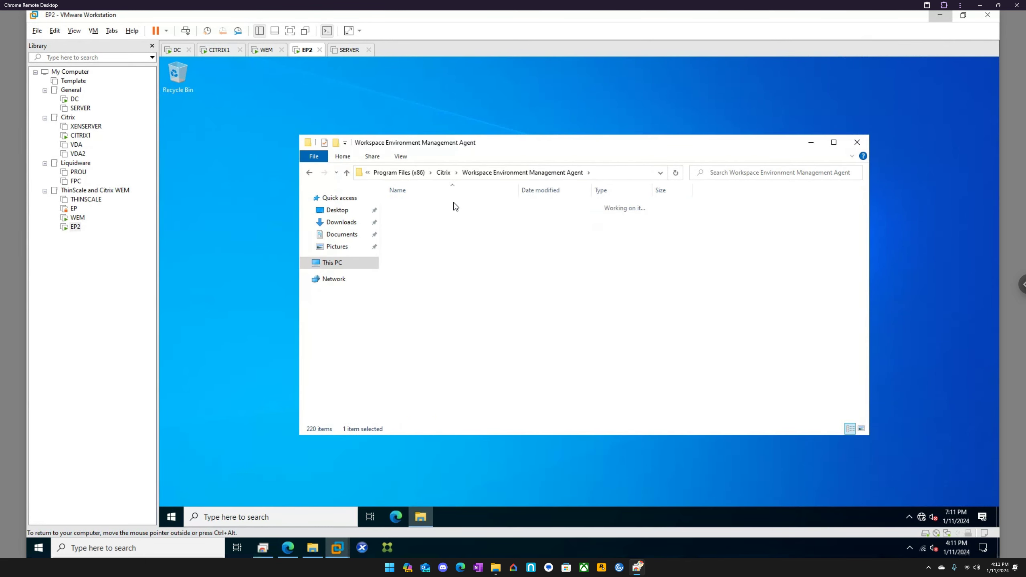
pyautogui.click(501, 173)
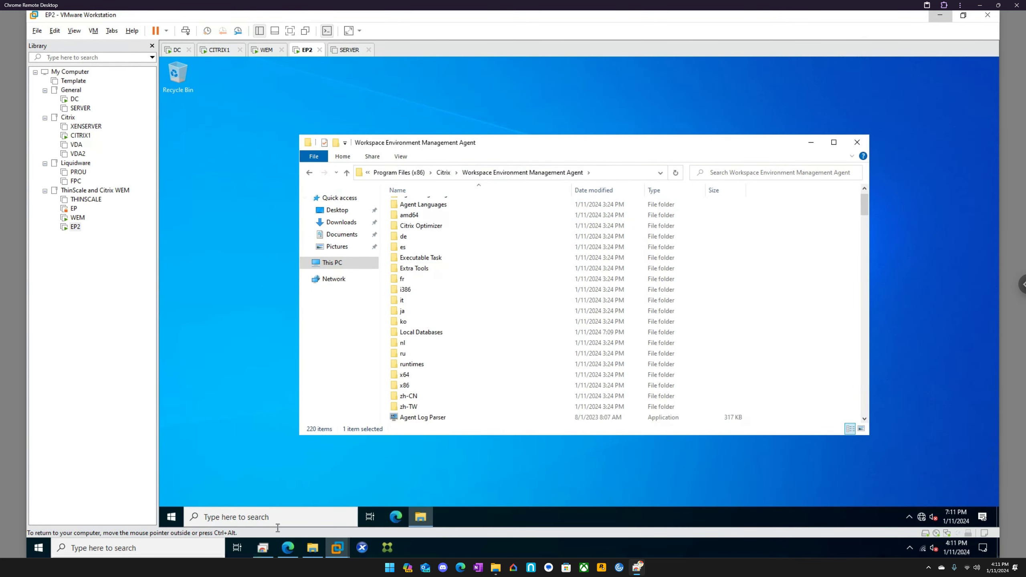
pyautogui.click(287, 548)
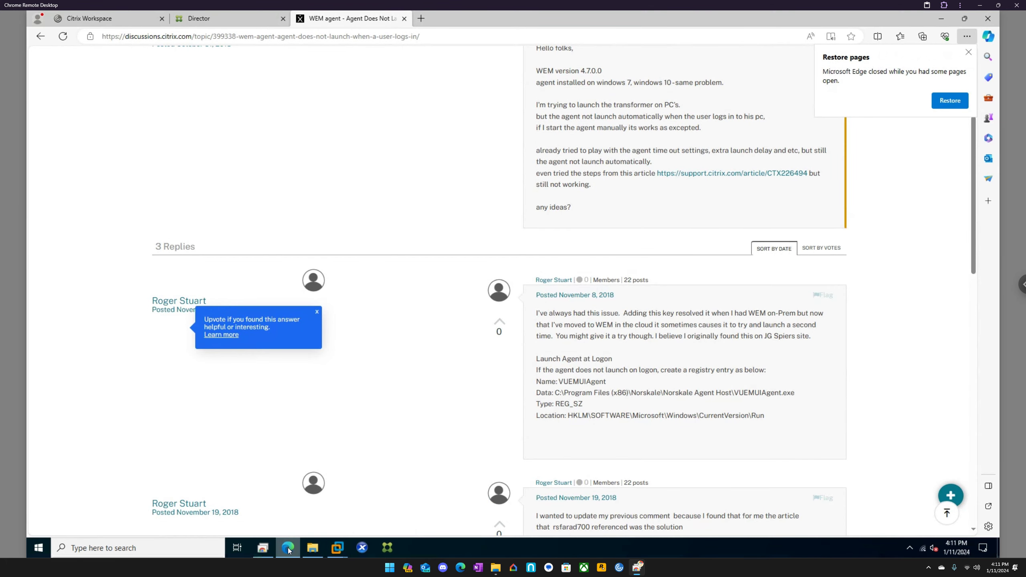
pyautogui.click(287, 548)
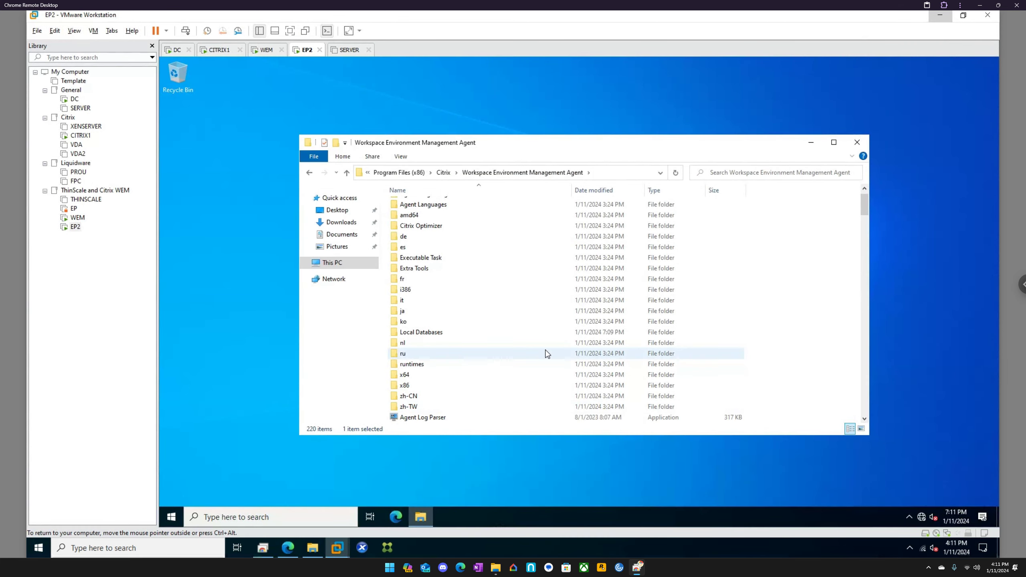
# Locate the VUEMUIAgent application (173 KB) in the WEM Agent folder and launch it.
pyautogui.scroll(-8, 546, 358)
pyautogui.scroll(4, 549, 364)
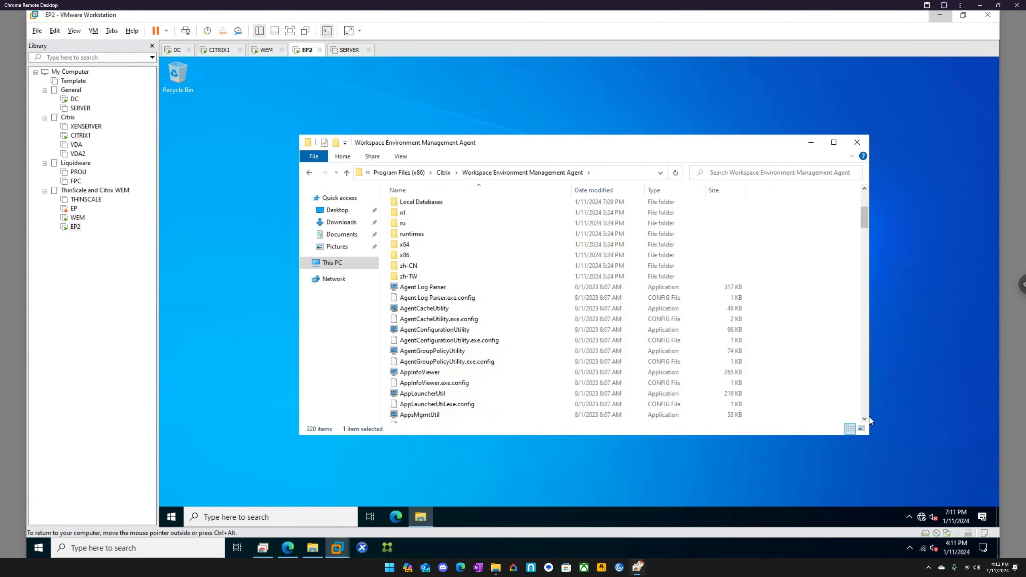
pyautogui.scroll(-20, 865, 412)
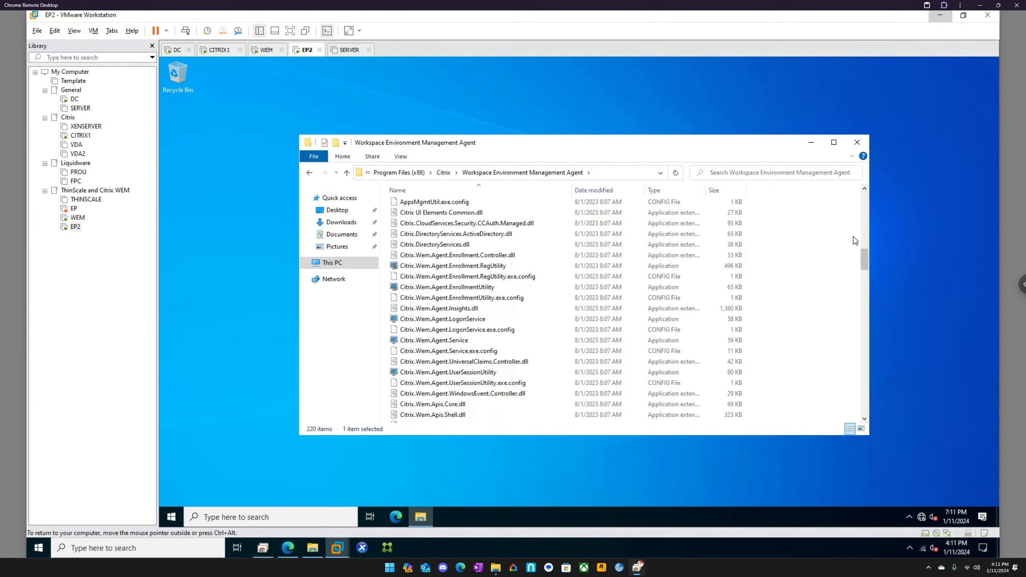
pyautogui.scroll(-20, 876, 425)
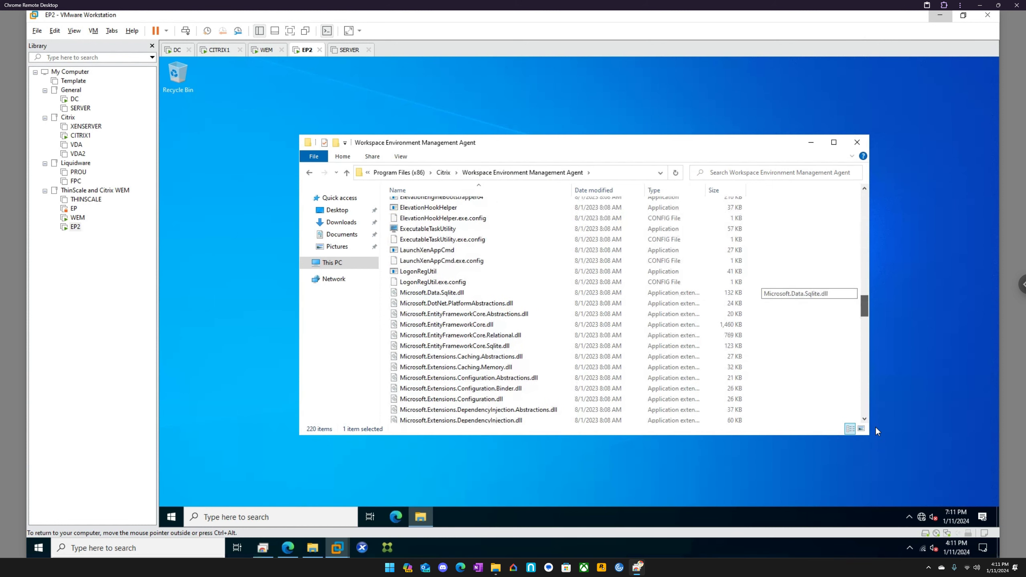
pyautogui.click(430, 406)
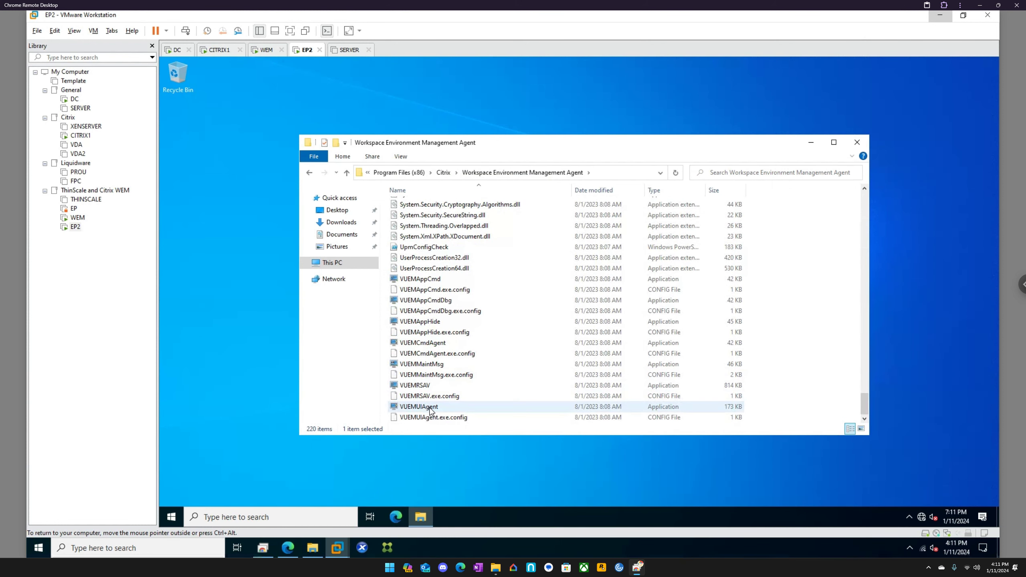
pyautogui.doubleClick(430, 406)
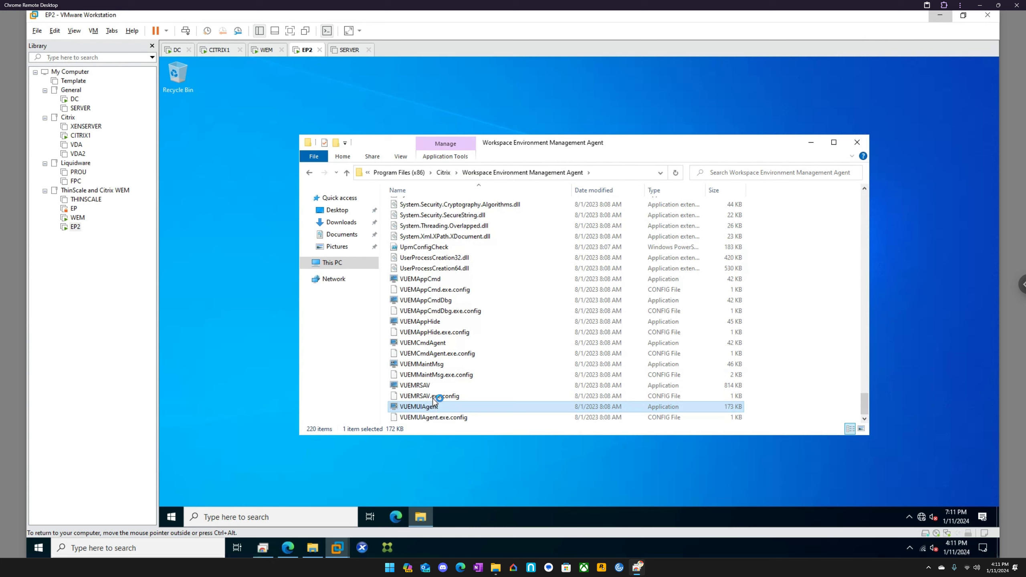
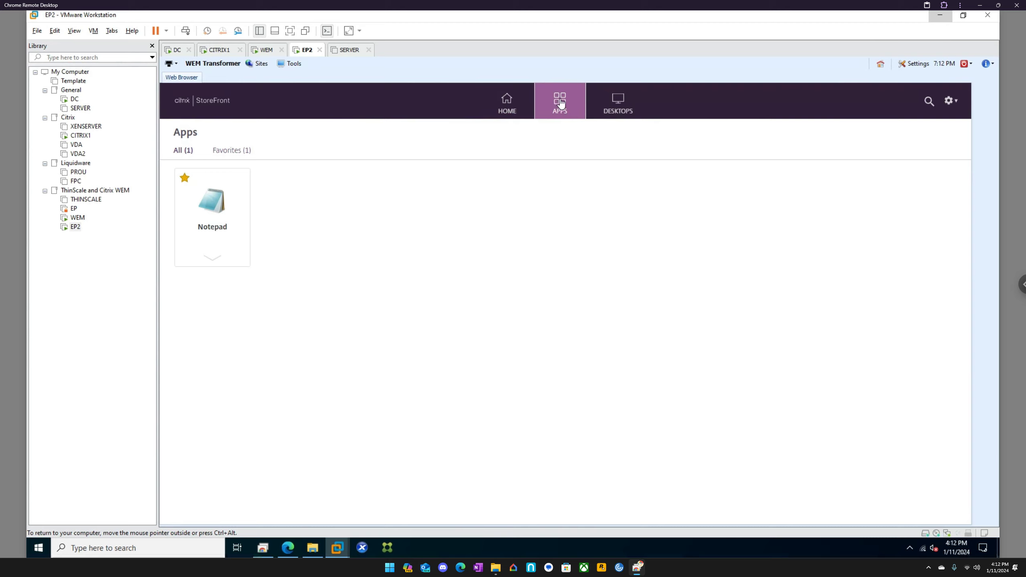
# Return the kiosk to the StoreFront home page and open the agent information (i) menu.
pyautogui.click(505, 104)
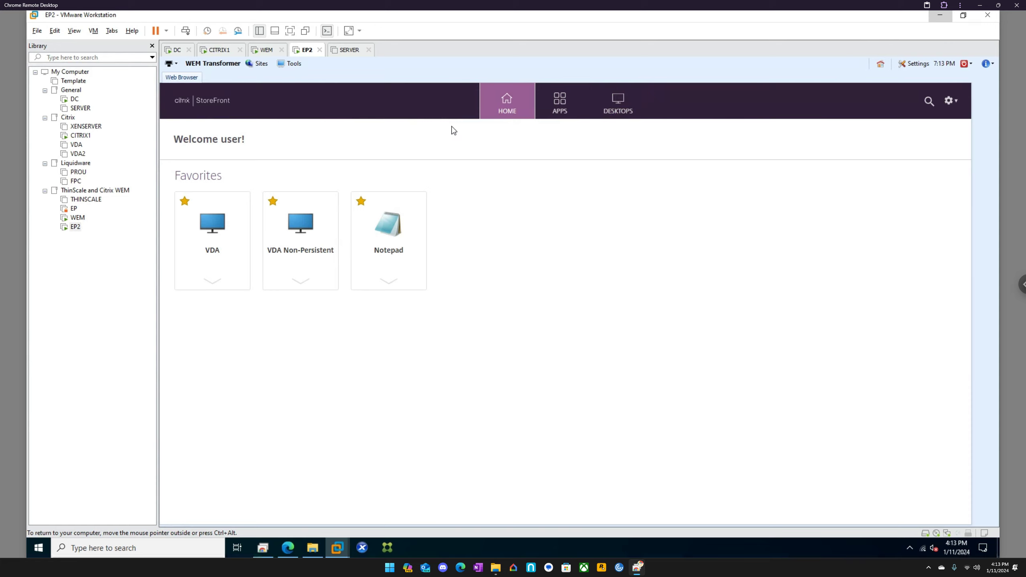
pyautogui.click(992, 65)
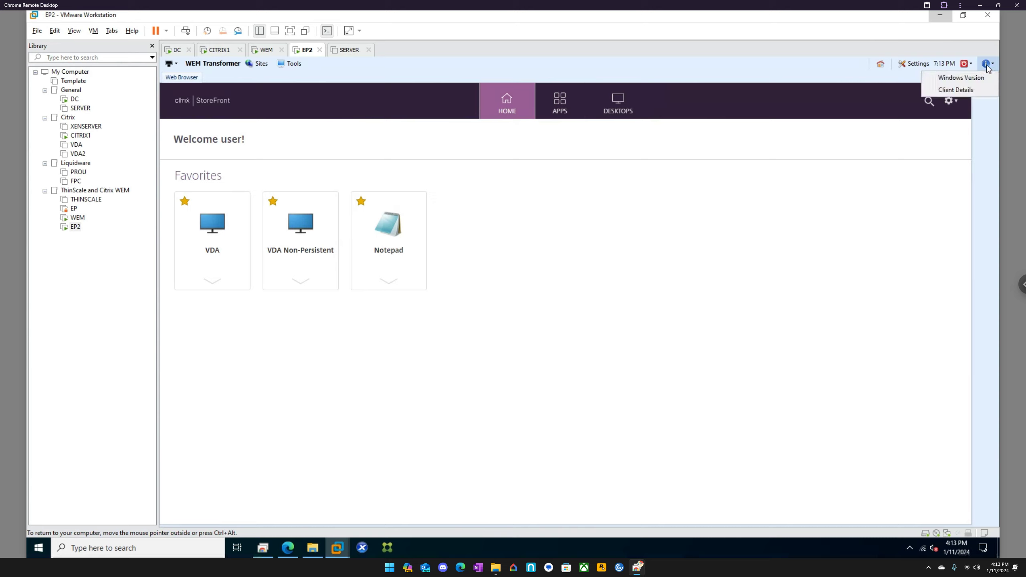
pyautogui.click(959, 90)
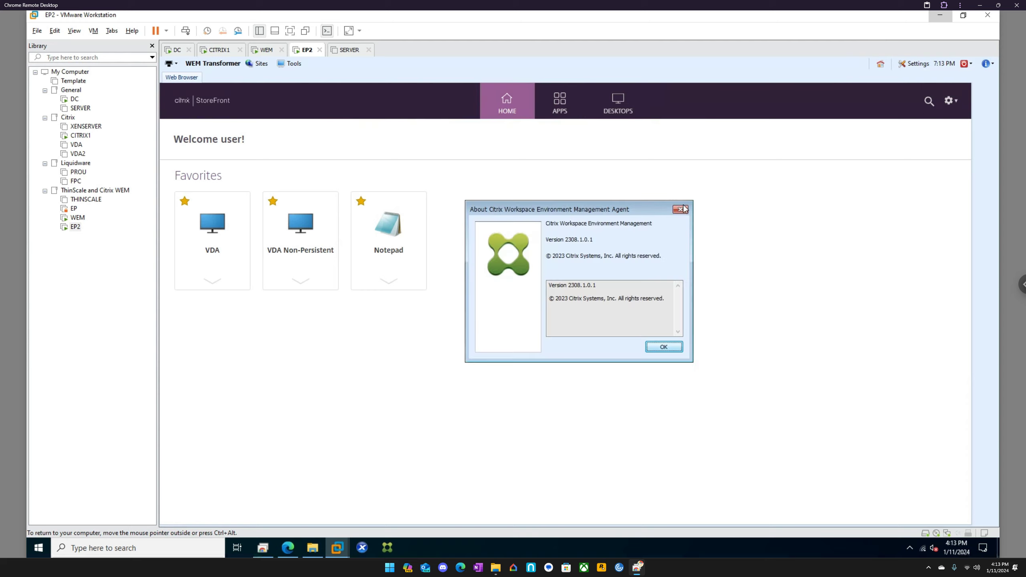
pyautogui.click(680, 209)
pyautogui.click(986, 63)
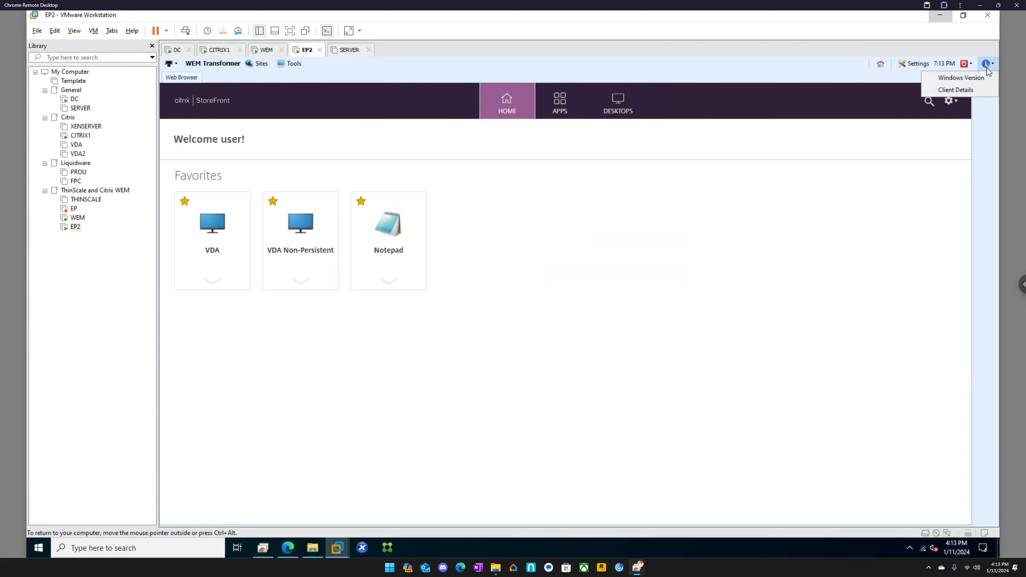
pyautogui.click(954, 76)
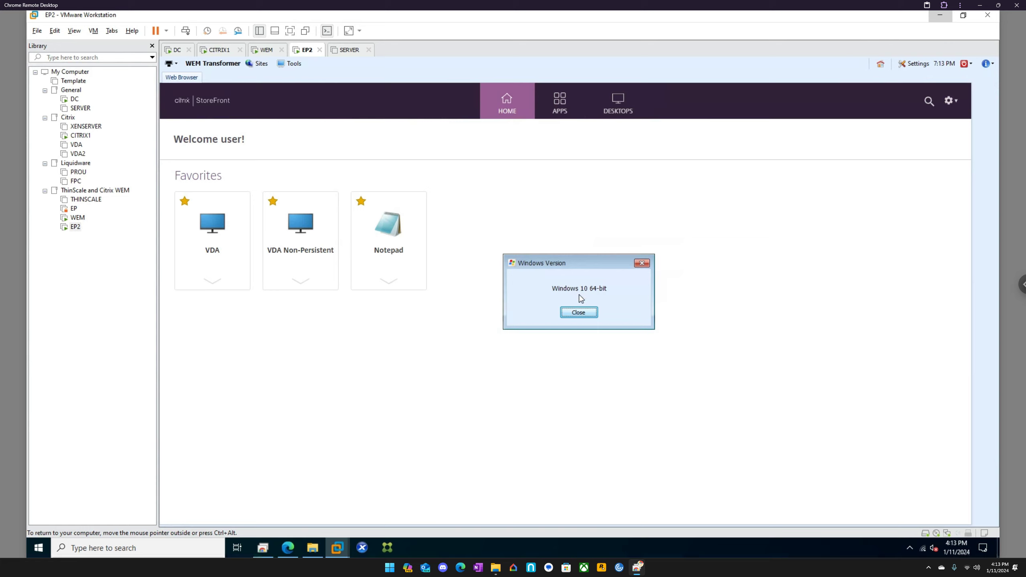
pyautogui.click(580, 314)
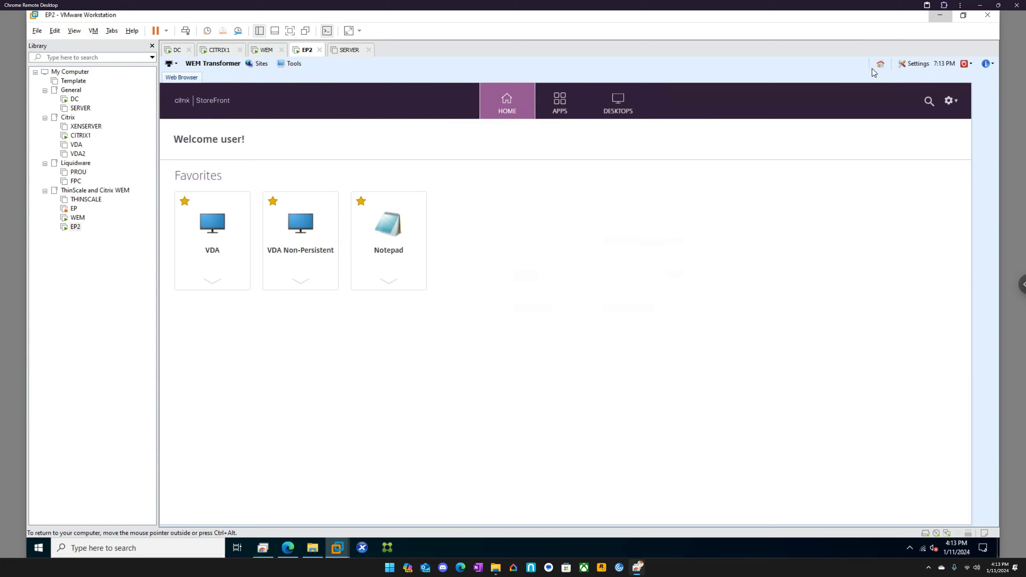
pyautogui.click(972, 64)
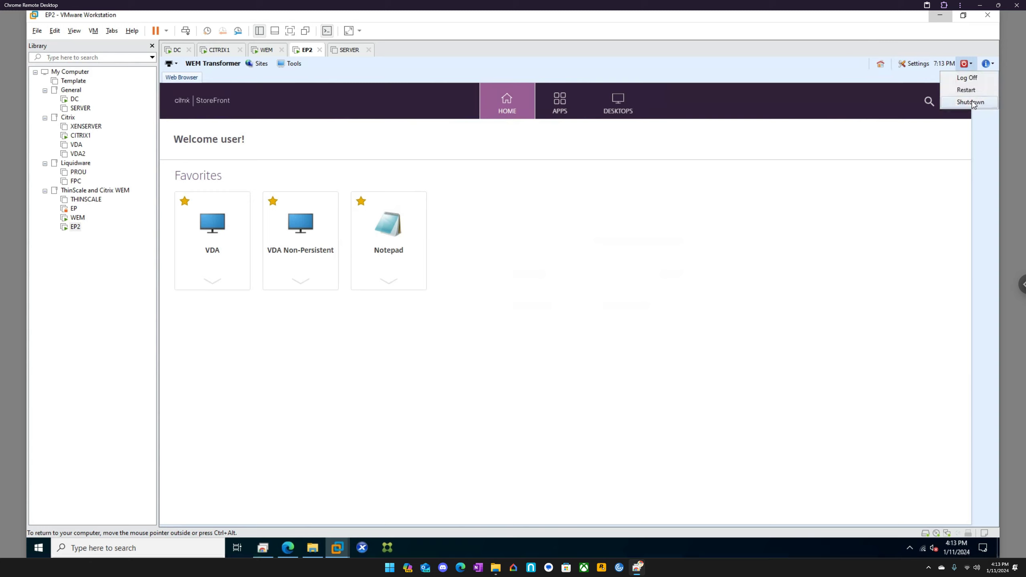
pyautogui.click(948, 68)
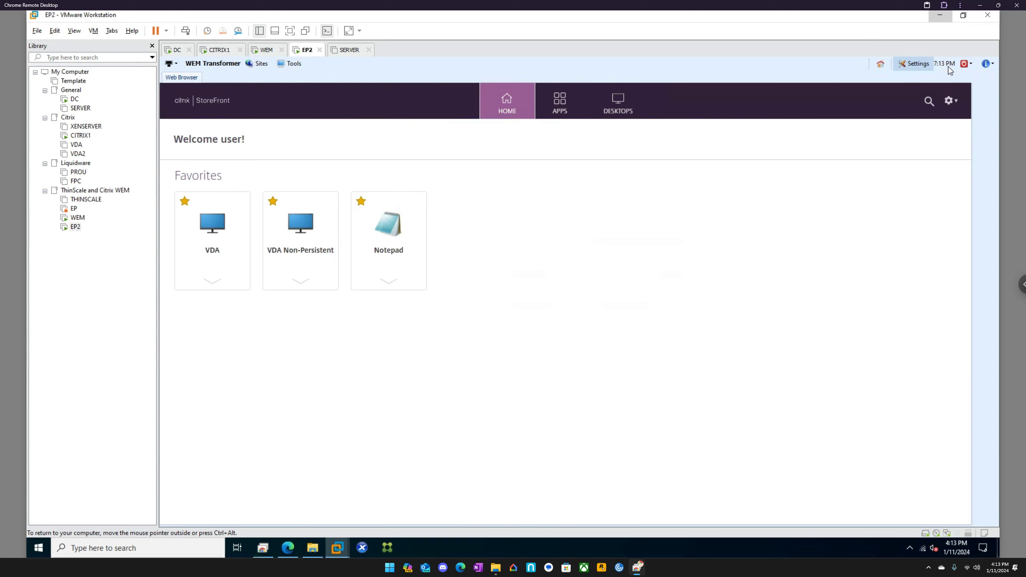
pyautogui.click(925, 65)
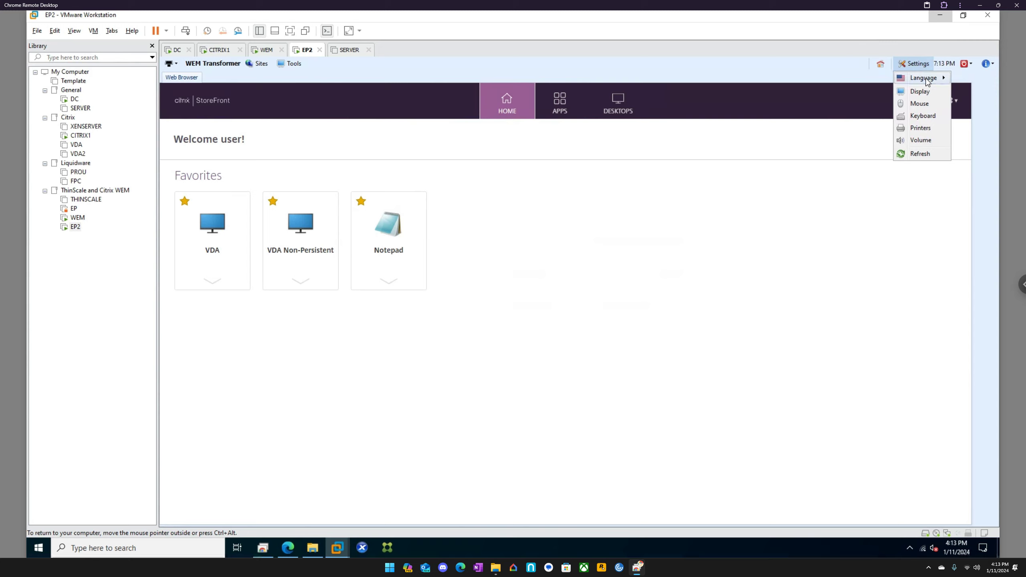
pyautogui.moveTo(926, 81)
pyautogui.click(882, 69)
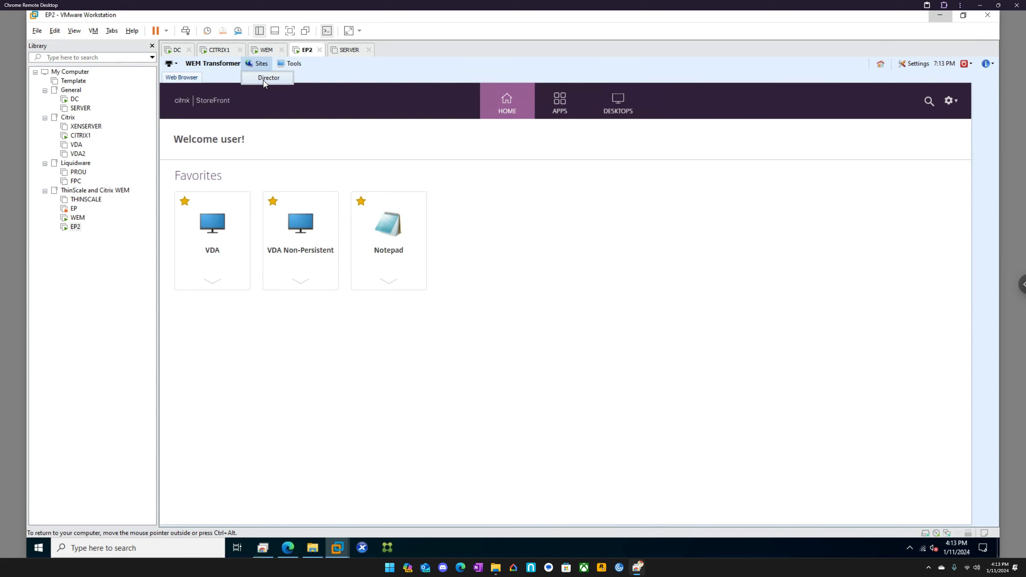
# Visit the Director site, go back to StoreFront home, and log off StoreFront.
pyautogui.click(263, 80)
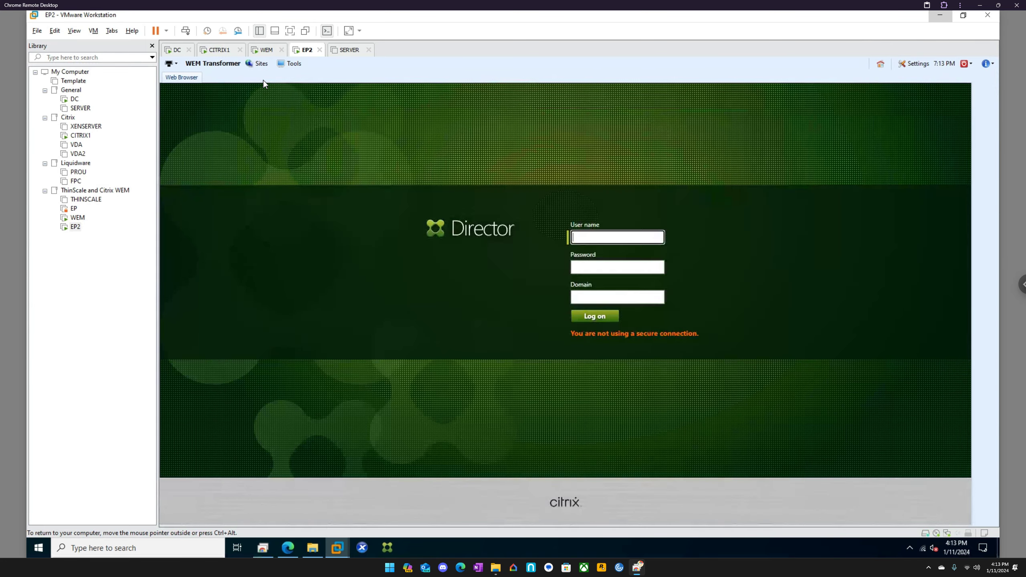
pyautogui.click(183, 77)
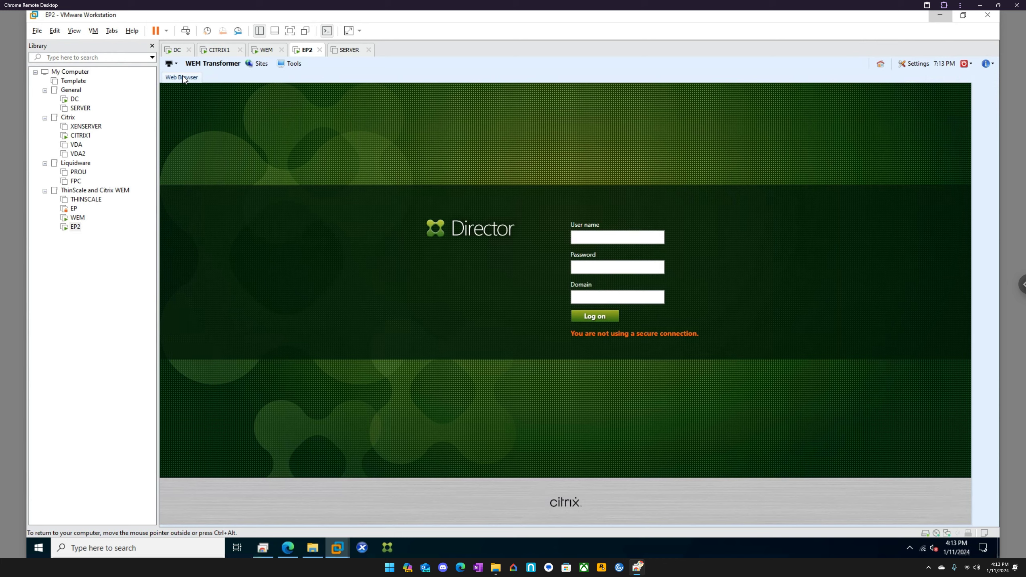
pyautogui.click(880, 63)
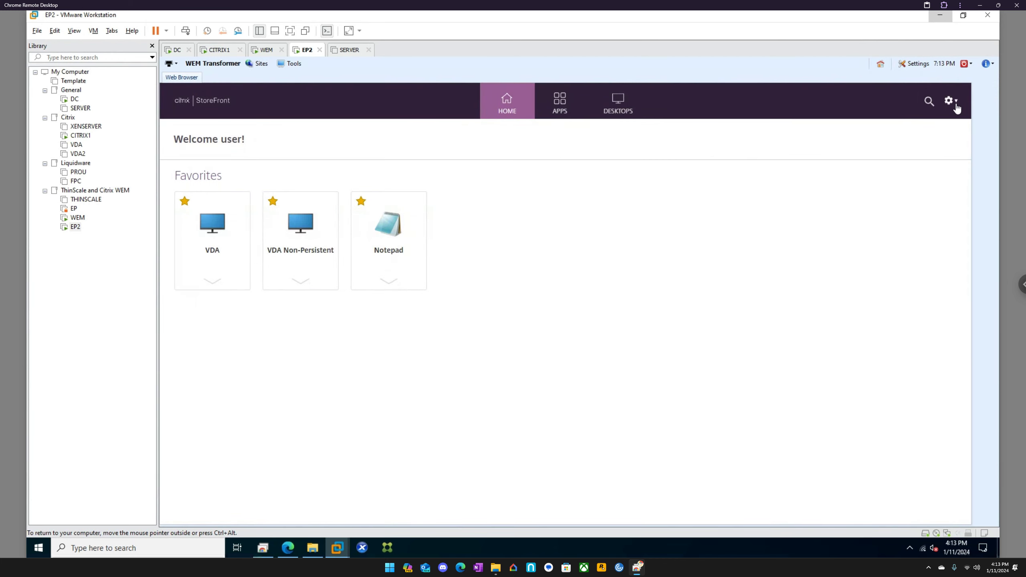
pyautogui.click(949, 101)
pyautogui.click(890, 212)
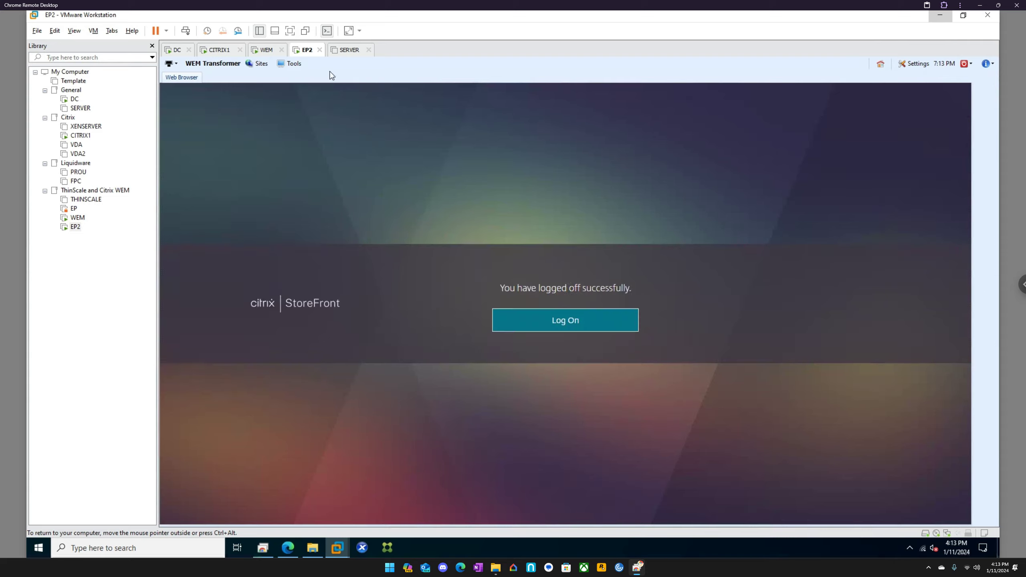
# Try launching the Note Pad tool and dismiss its launch-failure error.
pyautogui.click(296, 64)
pyautogui.click(301, 78)
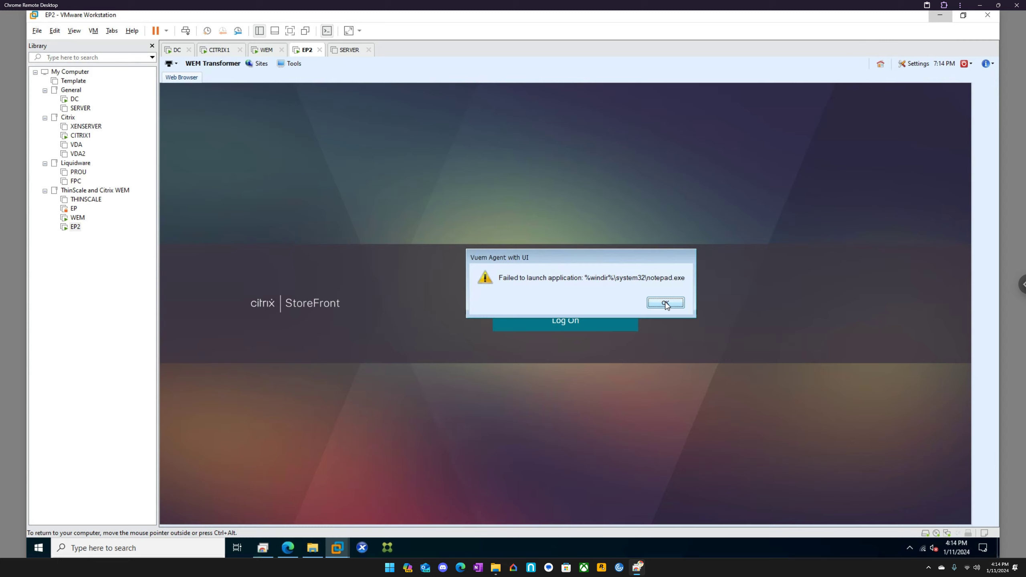
pyautogui.click(666, 303)
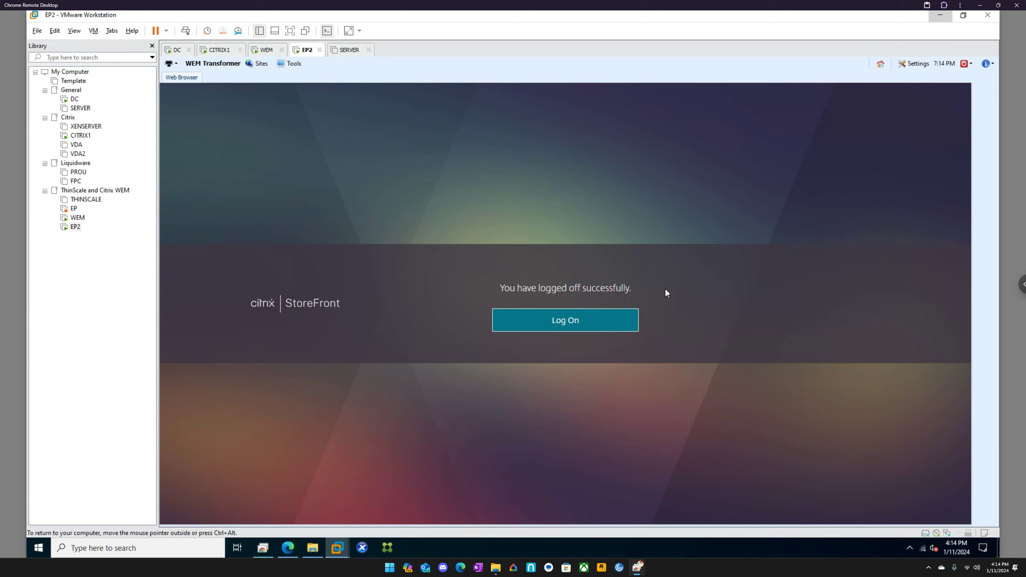
# Open Notepad through Windows search for 'no' and look at its File menu.
pyautogui.click(183, 550)
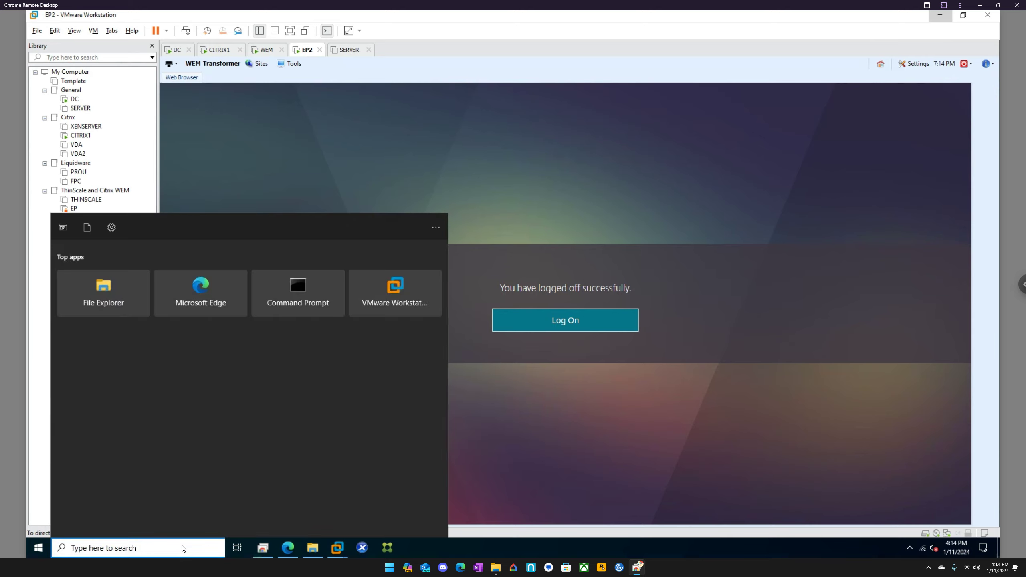
pyautogui.write('no')
pyautogui.press('Return')
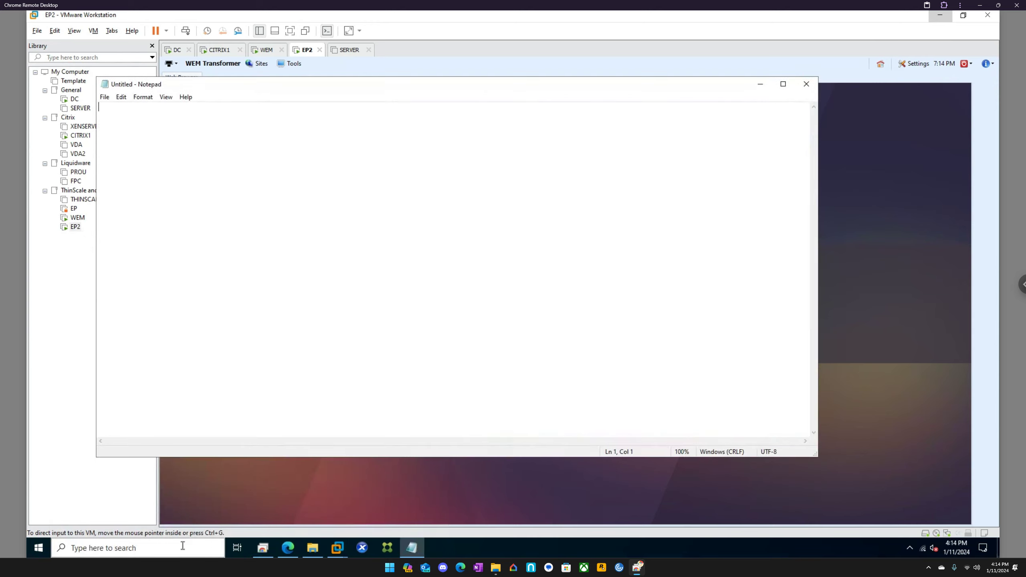
pyautogui.click(106, 97)
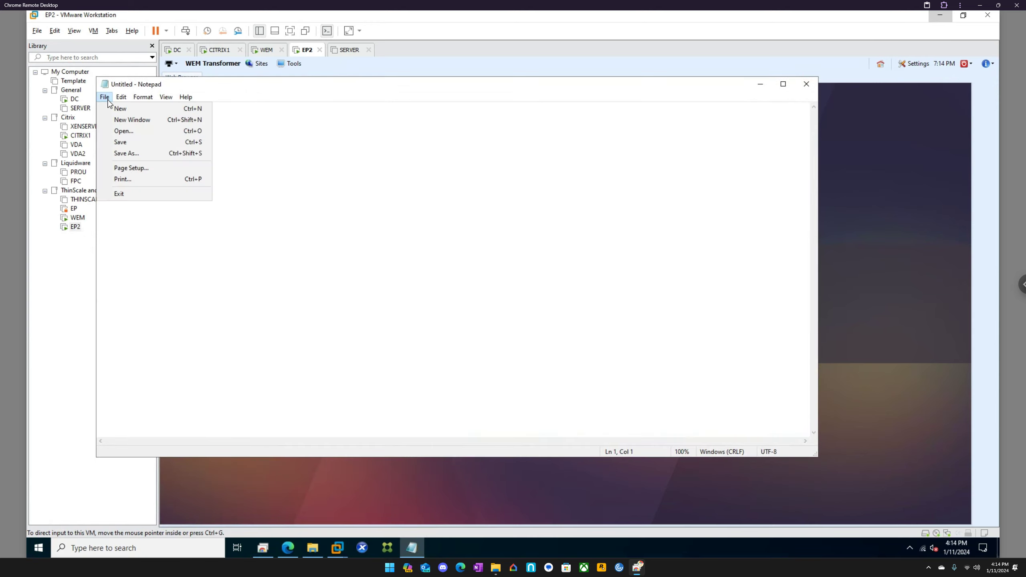
pyautogui.press('Right')
# Open the Notepad shortcut's properties and select %windir% in its Target path.
pyautogui.rightClick(411, 541)
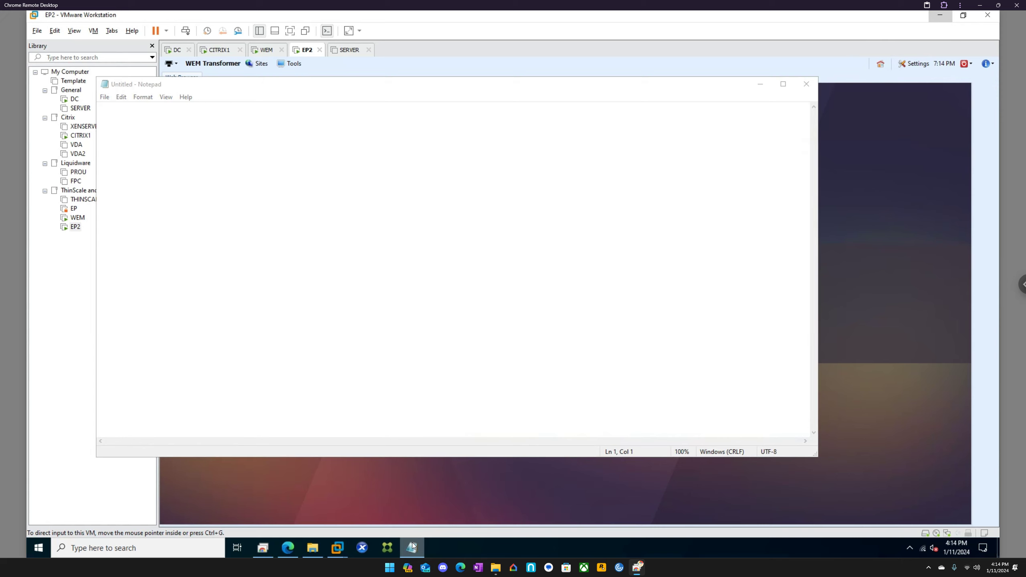
pyautogui.rightClick(425, 489)
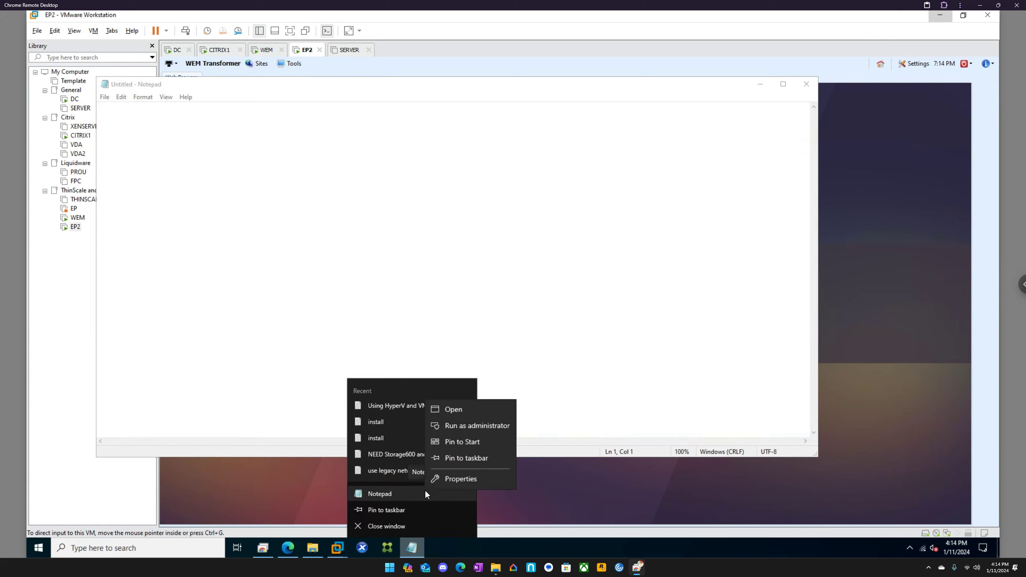
pyautogui.click(461, 475)
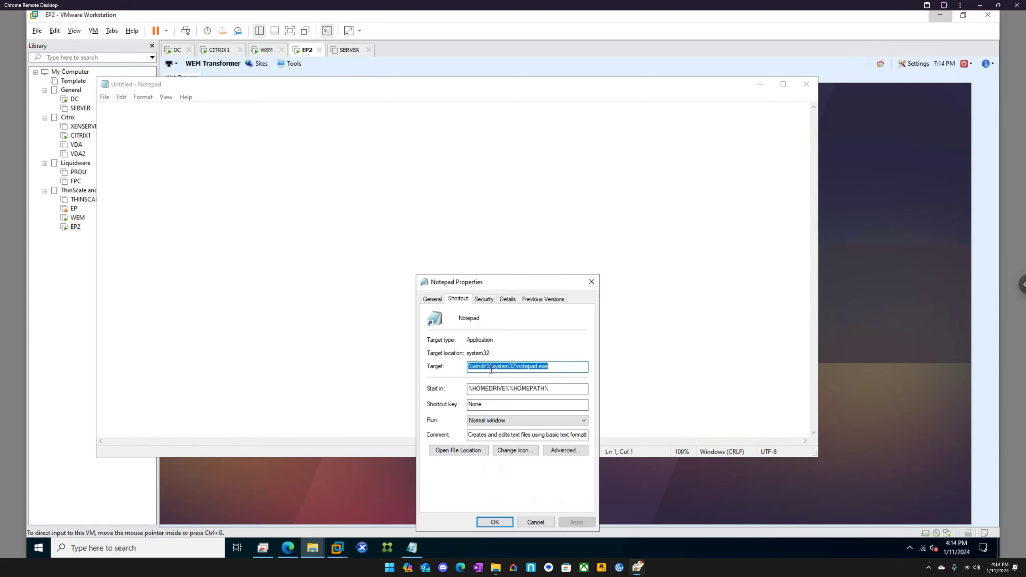
pyautogui.click(489, 366)
pyautogui.moveTo(490, 366); pyautogui.dragTo(465, 366)
pyautogui.hotkey('ctrl', 'c')
# Search %windir% to open the C:\Windows folder and reveal its full path.
pyautogui.click(142, 544)
pyautogui.hotkey('ctrl', 'v')
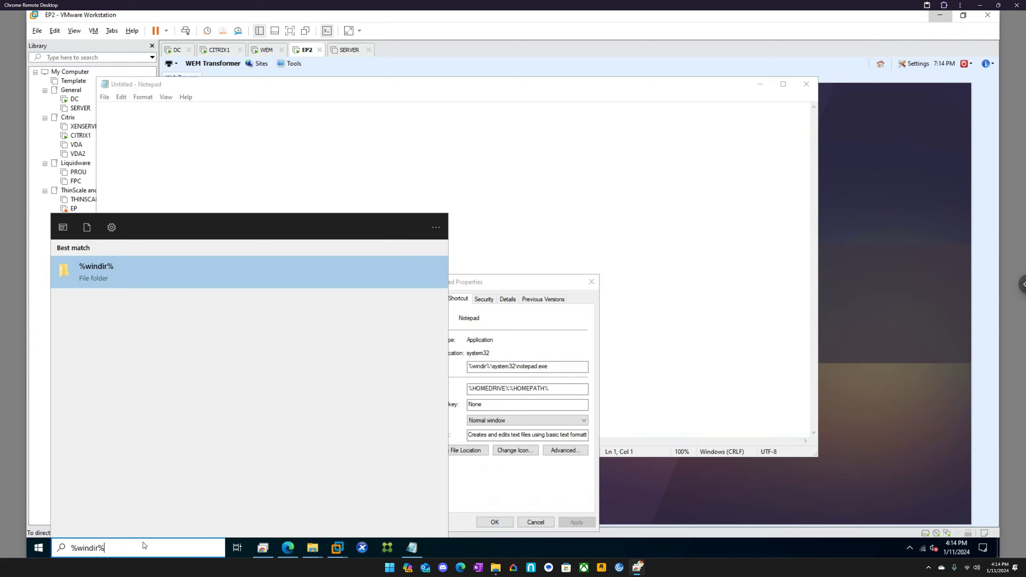
pyautogui.press('Return')
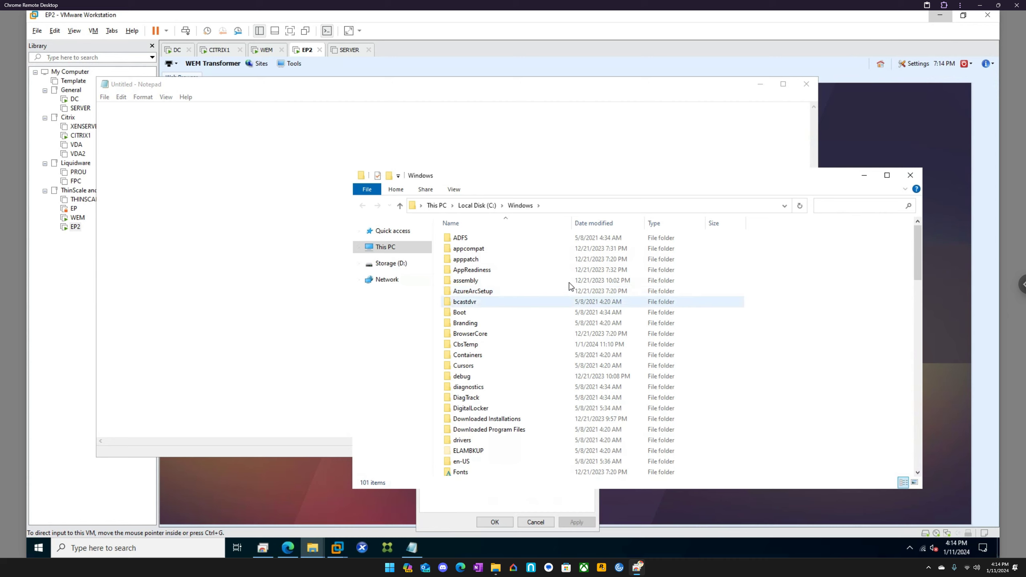
pyautogui.click(593, 206)
pyautogui.hotkey('ctrl', 'c')
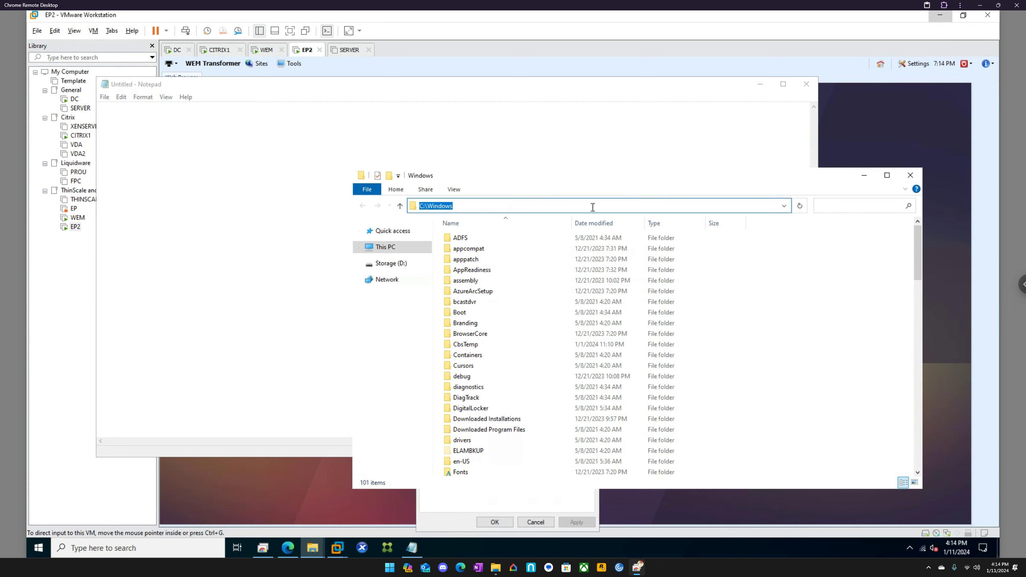
# Close the C:\Windows folder, the Notepad shortcut properties, and Notepad.
pyautogui.click(911, 175)
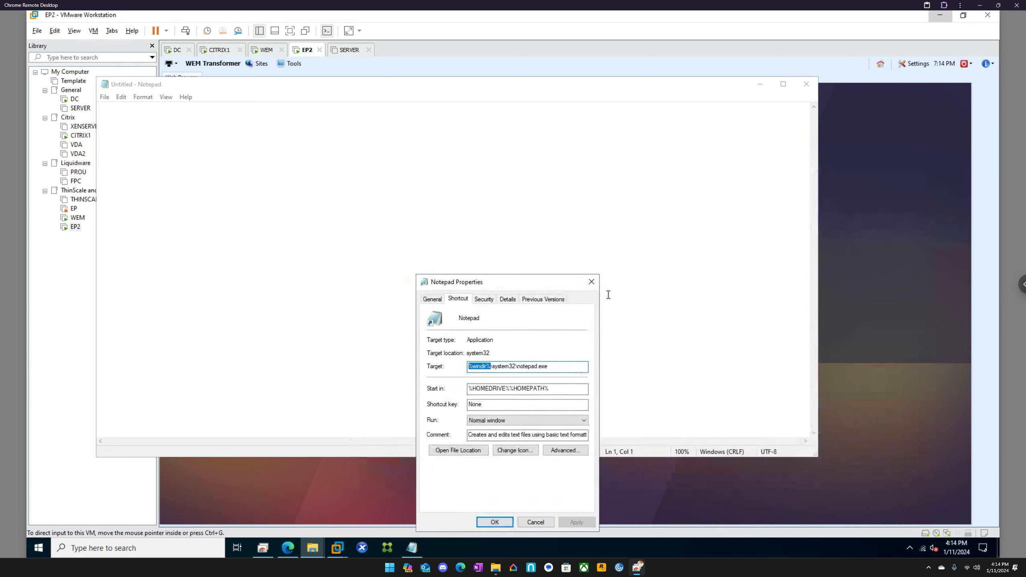
pyautogui.click(592, 282)
pyautogui.click(807, 84)
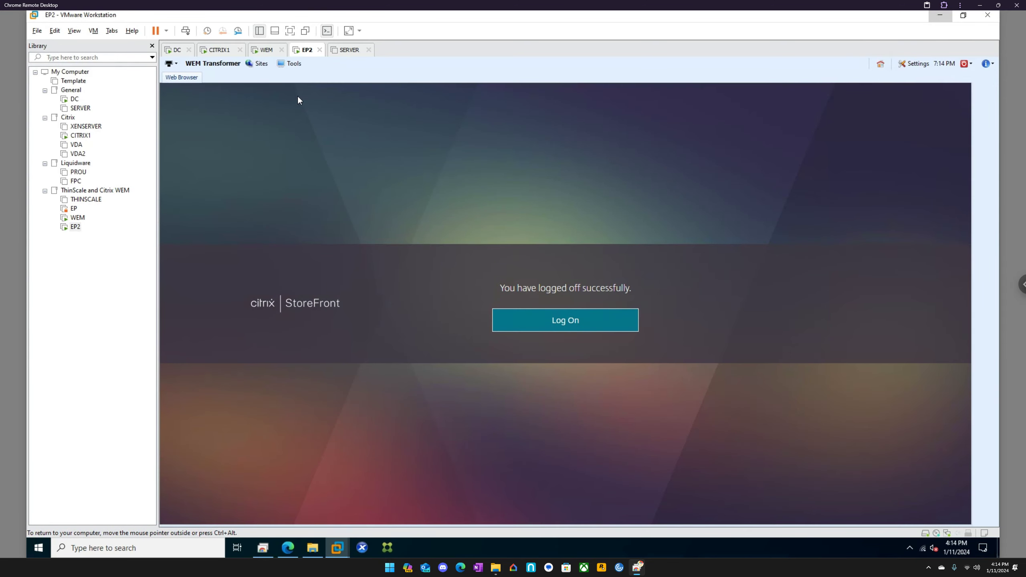
# Edit the Note Pad tool: replace %windir% with C:\Windows in its path and enable Autolaunch.
pyautogui.click(265, 50)
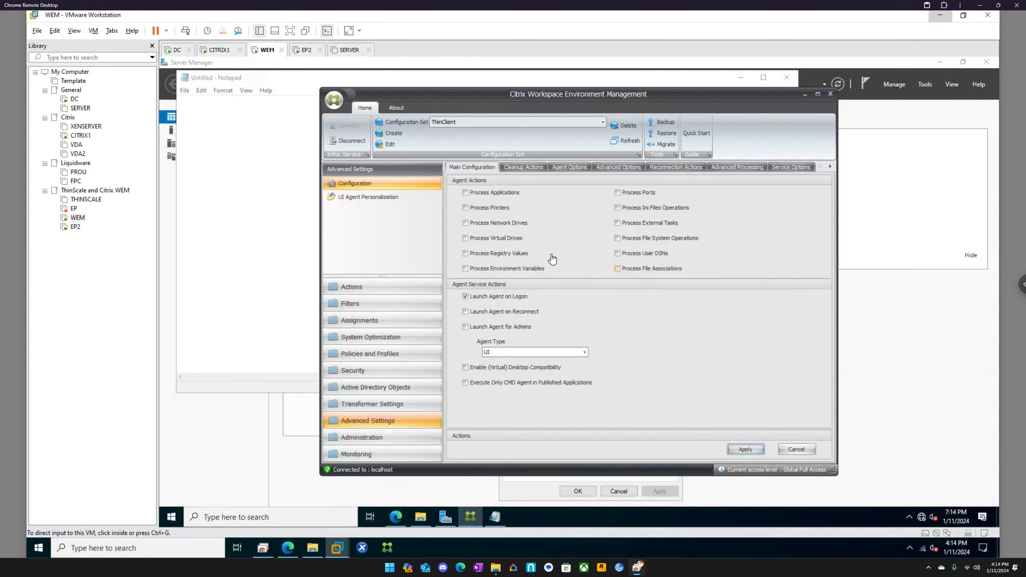
pyautogui.click(357, 408)
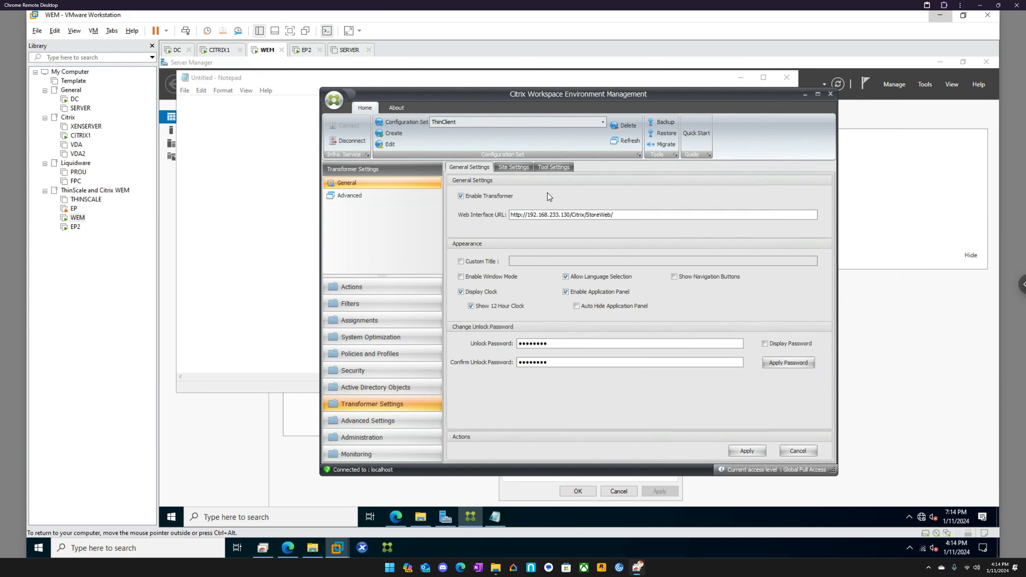
pyautogui.click(562, 167)
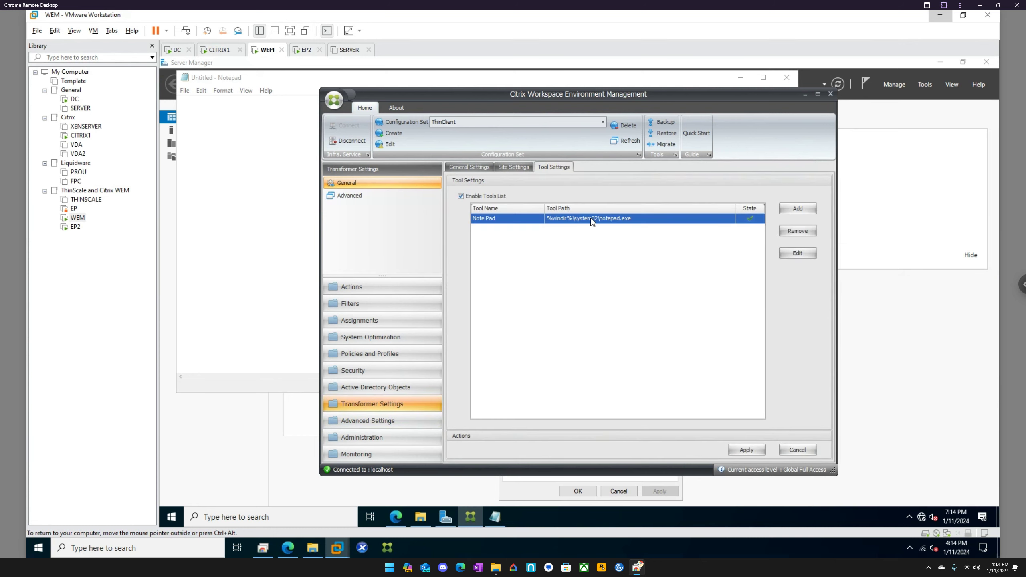
pyautogui.click(796, 254)
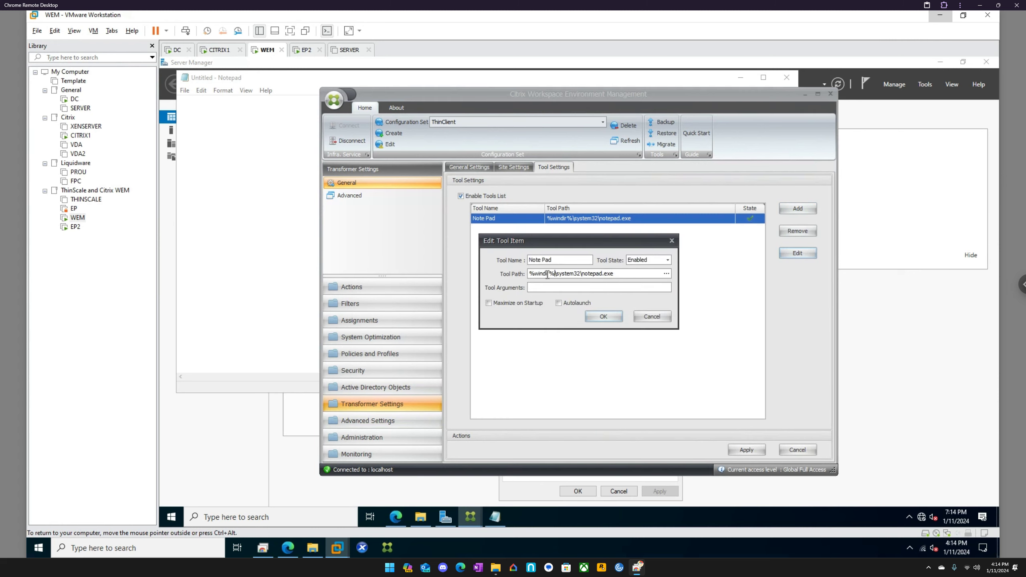
pyautogui.moveTo(557, 275); pyautogui.dragTo(527, 275)
pyautogui.hotkey('ctrl', 'v')
pyautogui.click(559, 303)
pyautogui.click(604, 316)
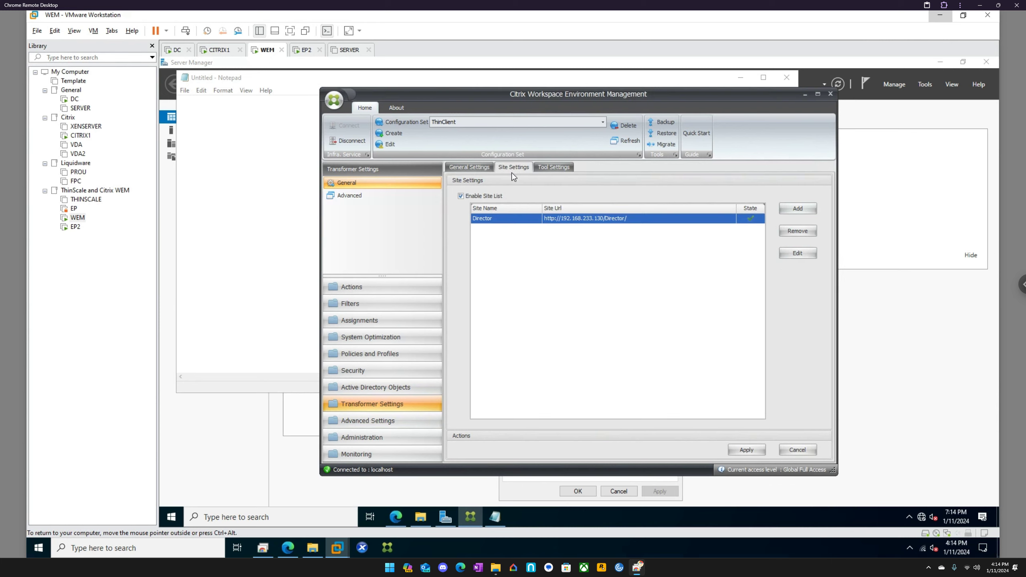
# Set the kiosk custom title to 'Hello!', enable Show Navigation Buttons, and apply.
pyautogui.click(476, 168)
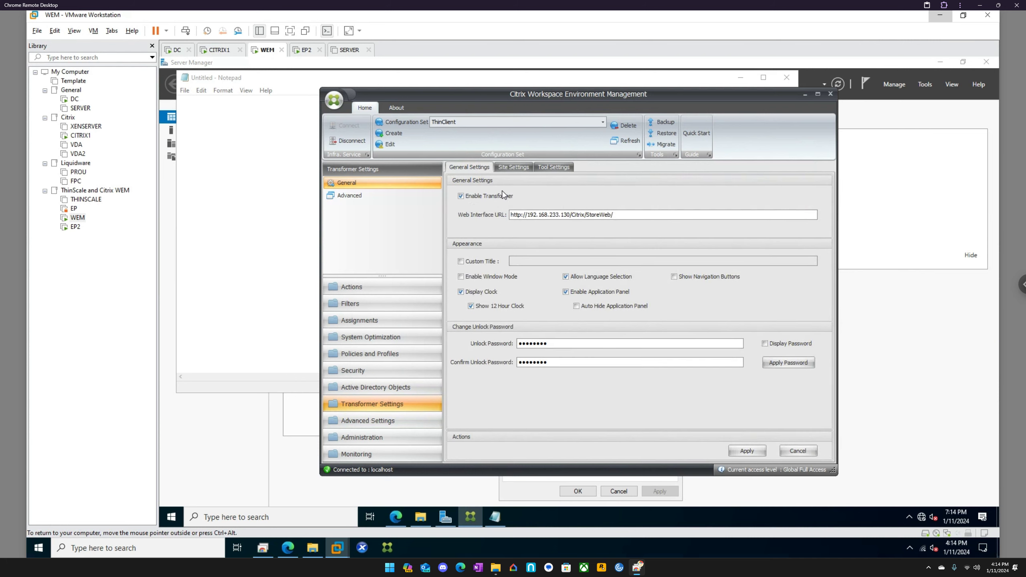
pyautogui.click(486, 261)
pyautogui.click(537, 261)
pyautogui.write('Hello!')
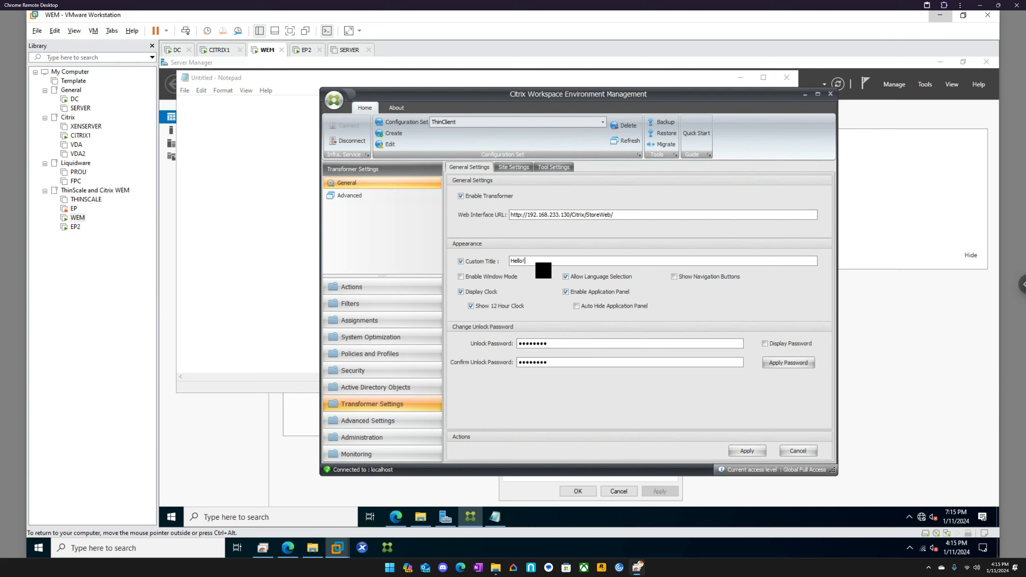
pyautogui.click(675, 278)
pyautogui.click(741, 449)
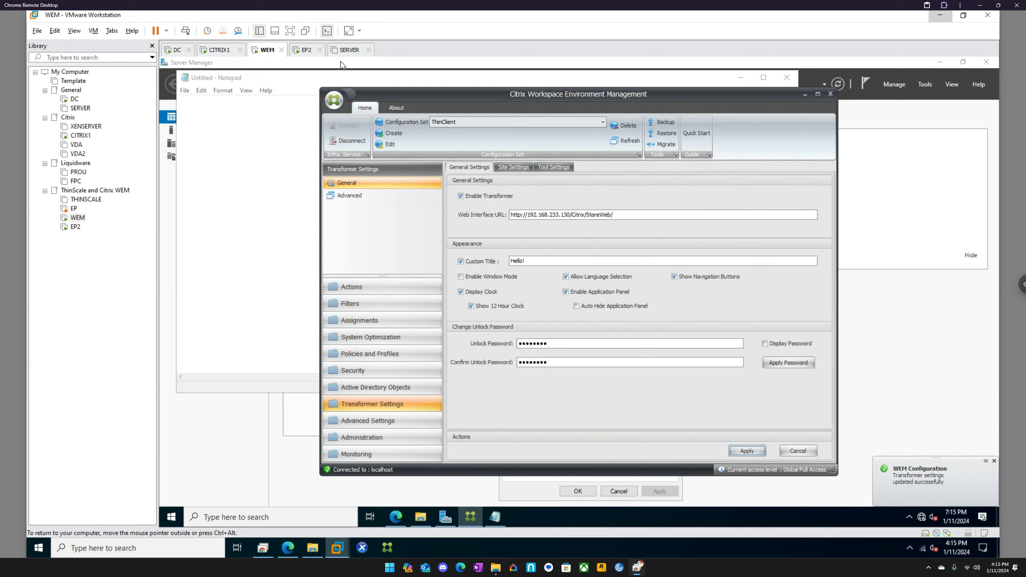
# On EP2, refresh the kiosk's environment settings and confirm with Yes.
pyautogui.click(306, 50)
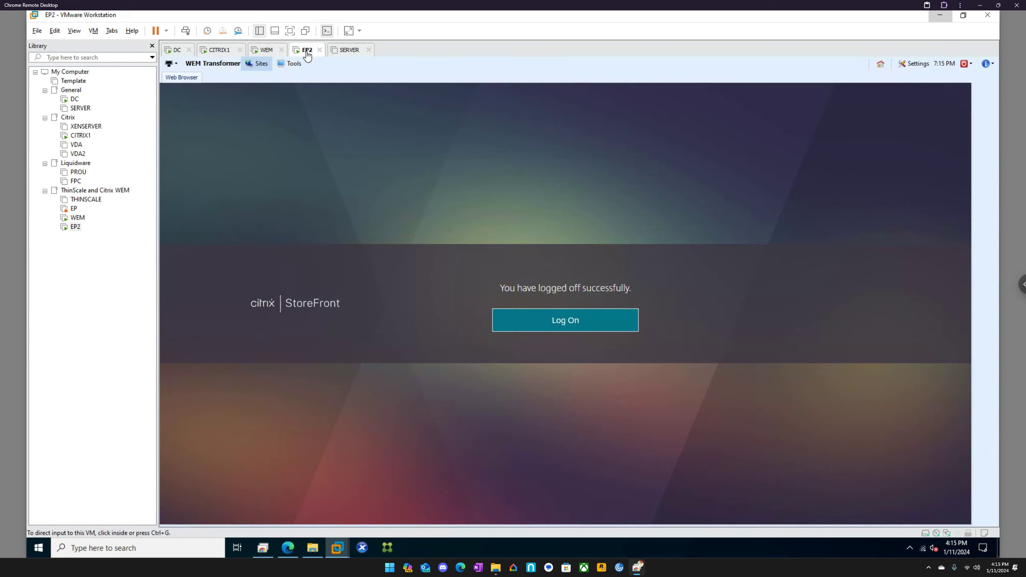
pyautogui.click(917, 63)
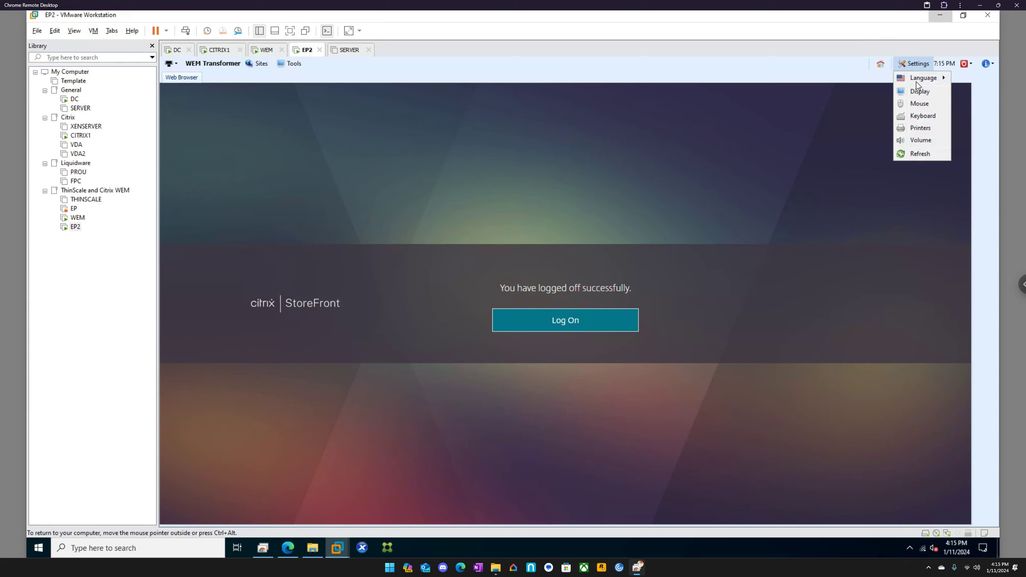
pyautogui.click(921, 154)
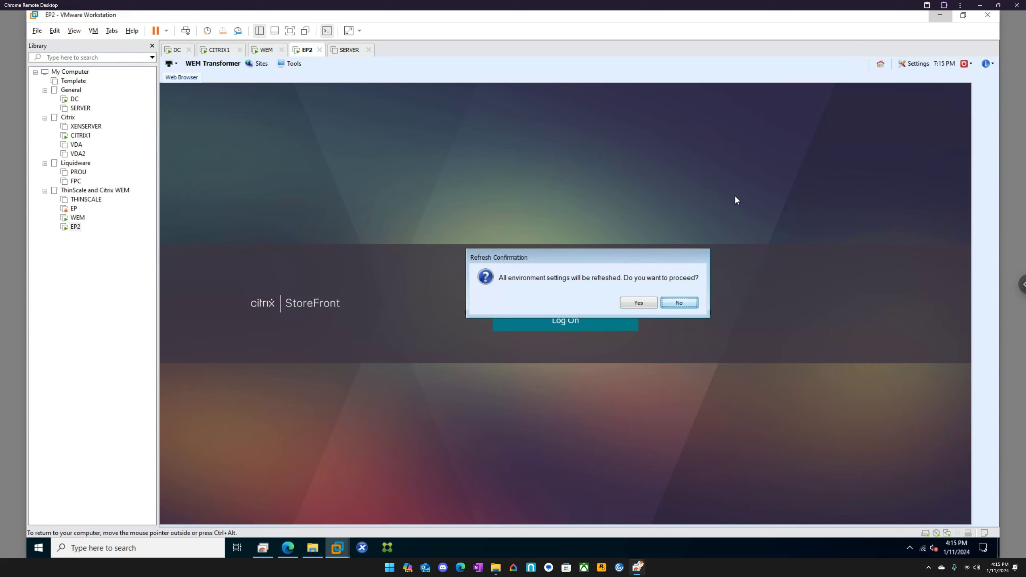
pyautogui.click(642, 303)
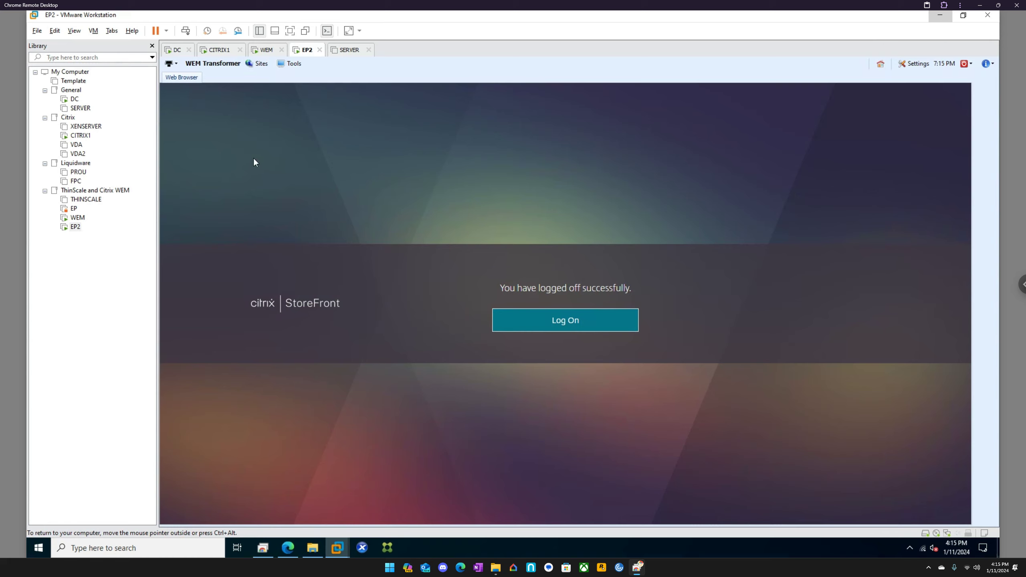
# Try the Note Pad tool again, dismiss its failure, then check and close the power menu.
pyautogui.click(291, 65)
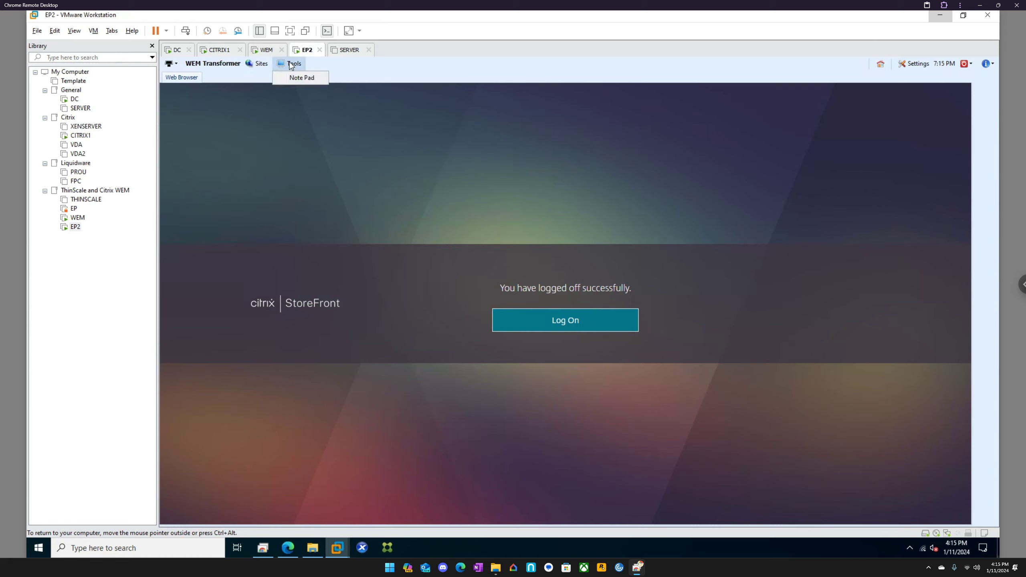
pyautogui.click(301, 78)
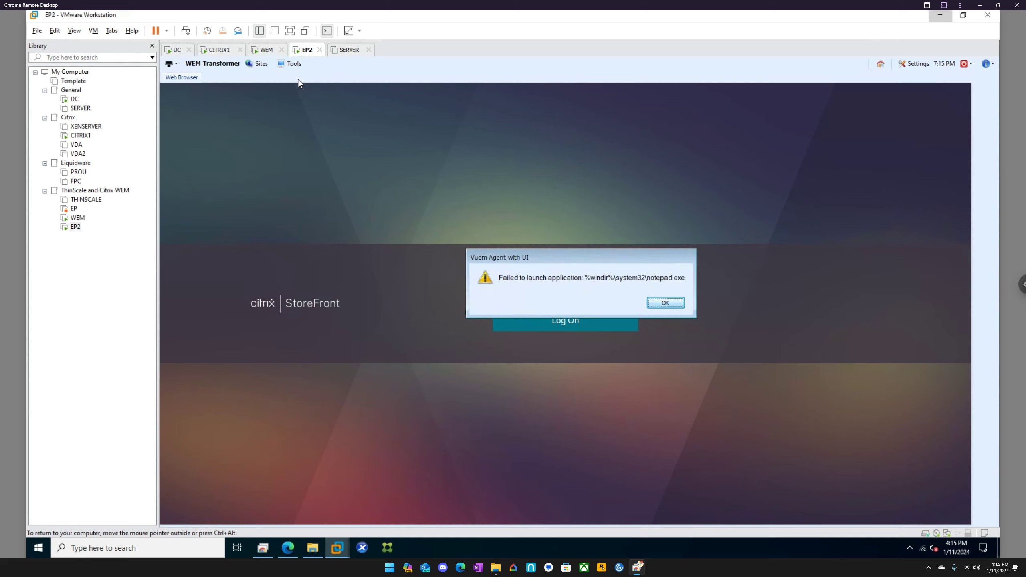
pyautogui.click(671, 303)
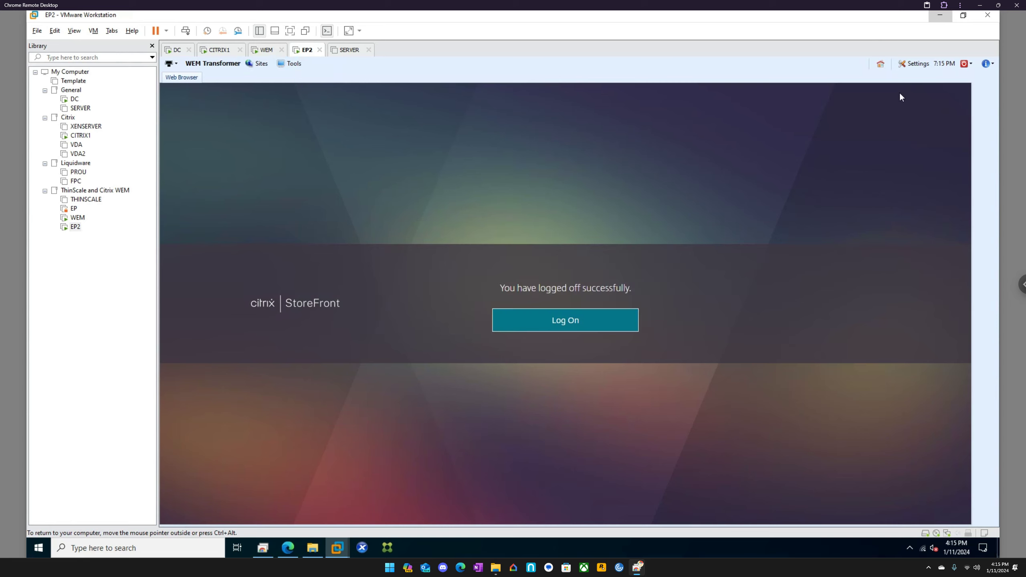
pyautogui.click(970, 65)
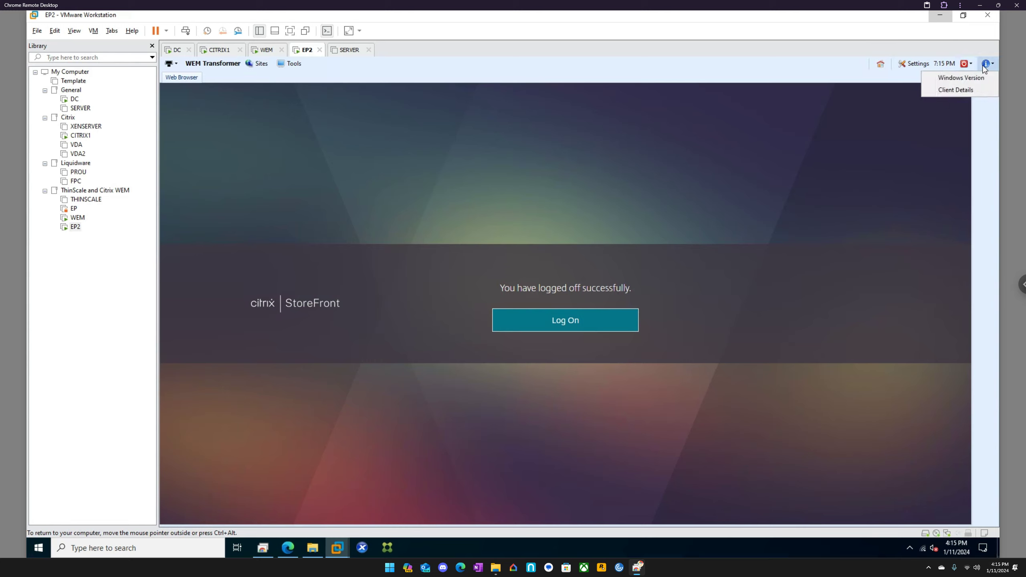
pyautogui.click(959, 66)
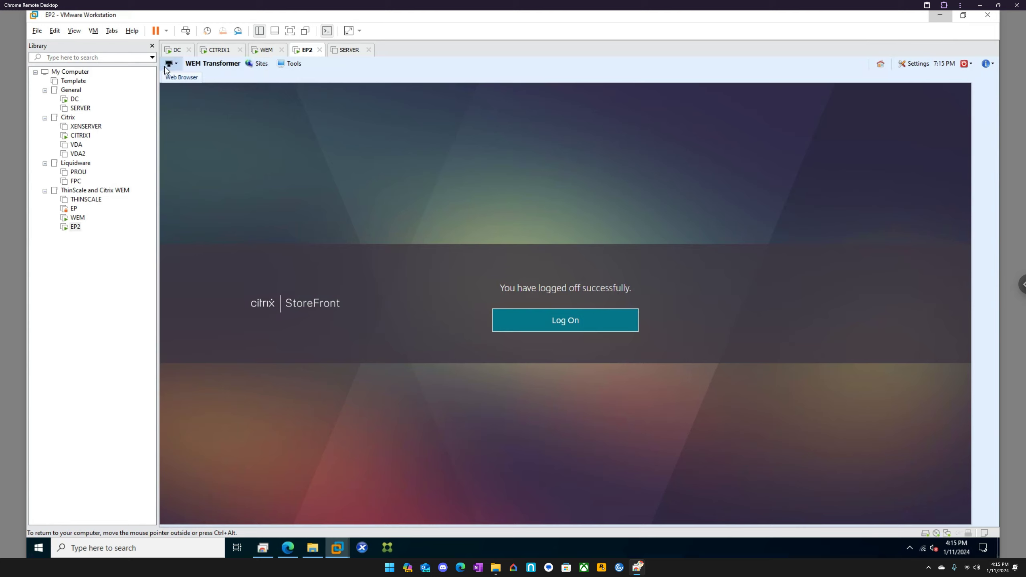
# Attempt Log Off from the power menu, dismiss the refusal, then choose Restart.
pyautogui.click(968, 65)
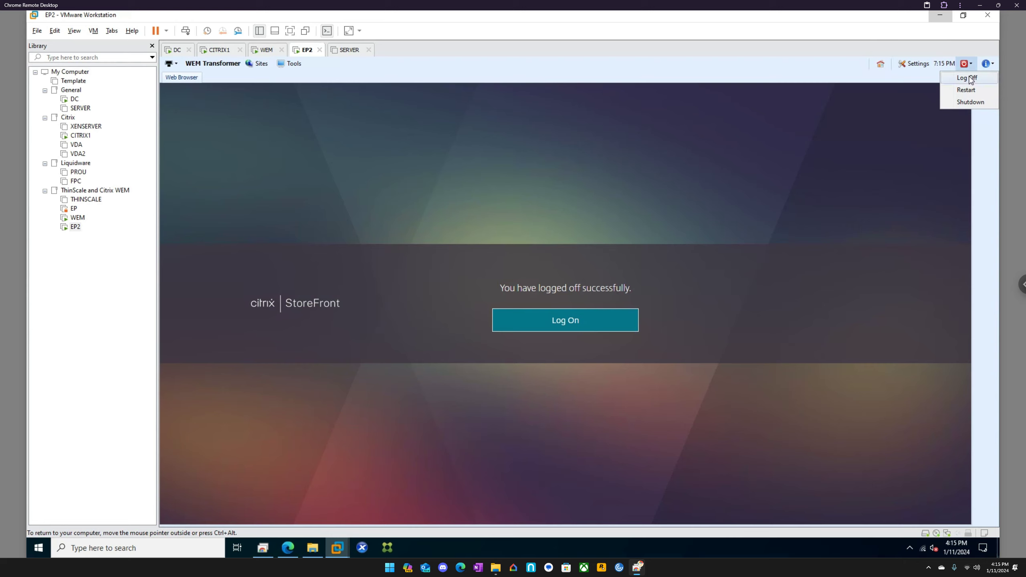
pyautogui.click(971, 78)
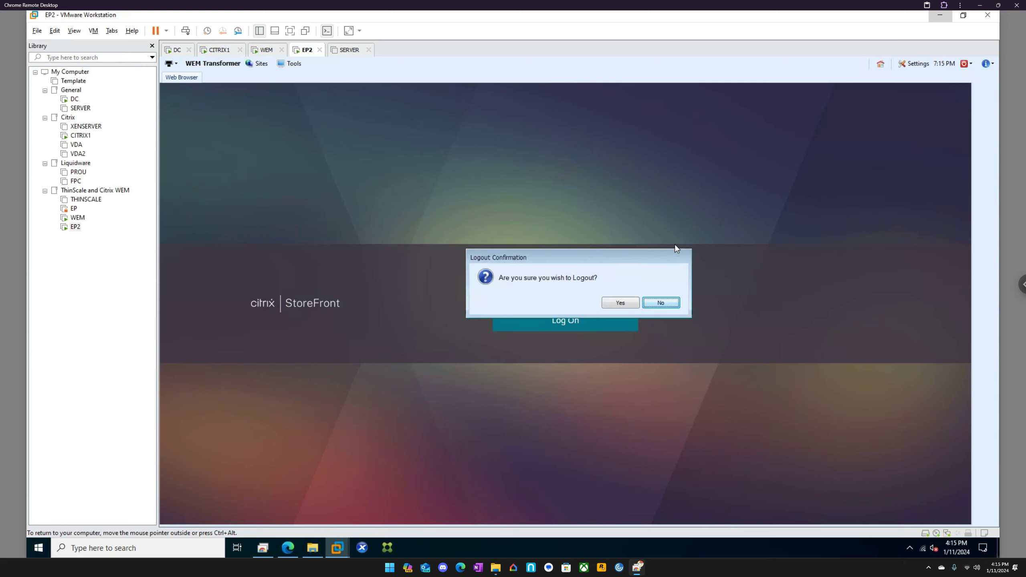
pyautogui.click(624, 301)
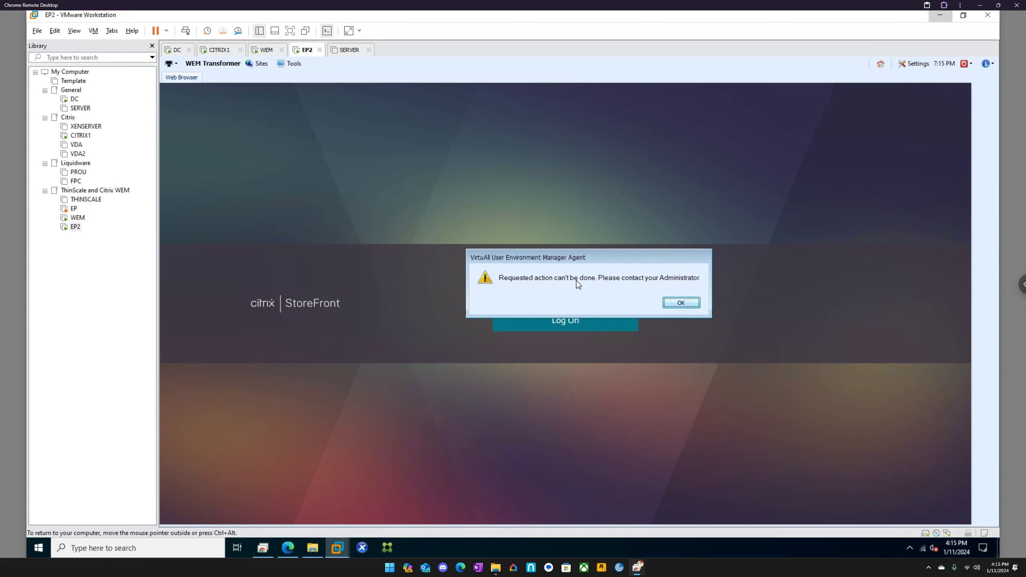
pyautogui.click(681, 304)
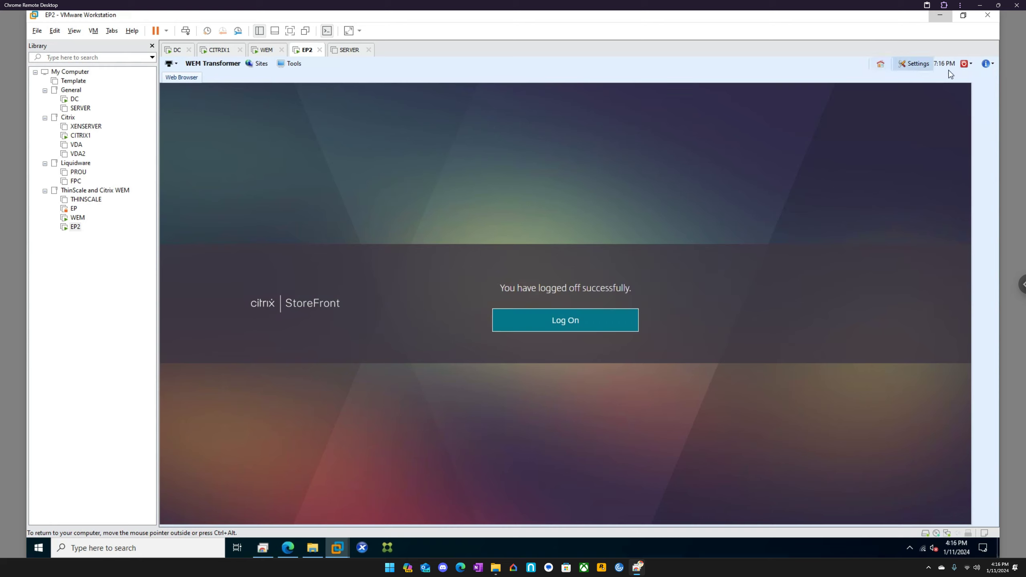
pyautogui.click(966, 63)
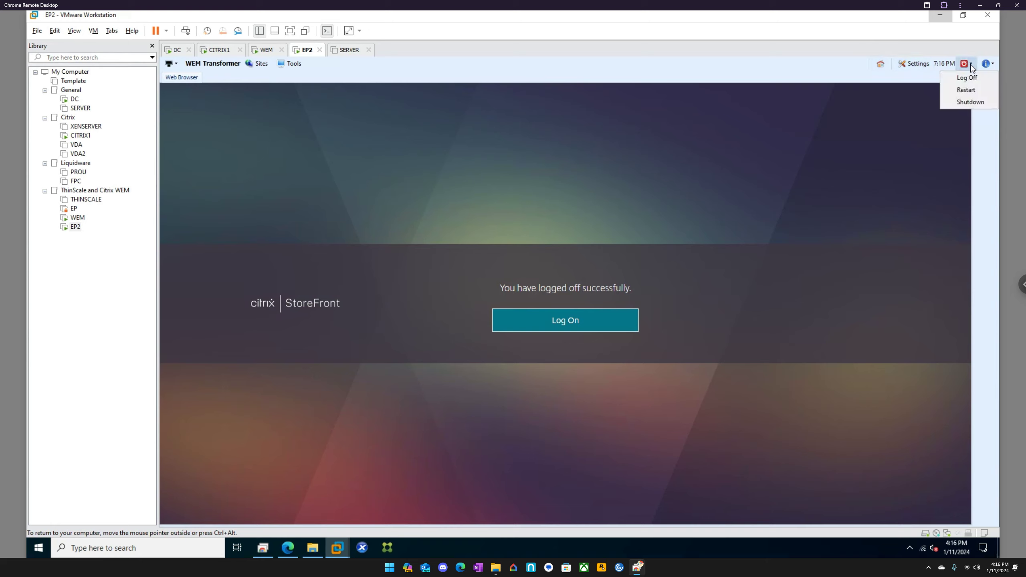
pyautogui.click(966, 91)
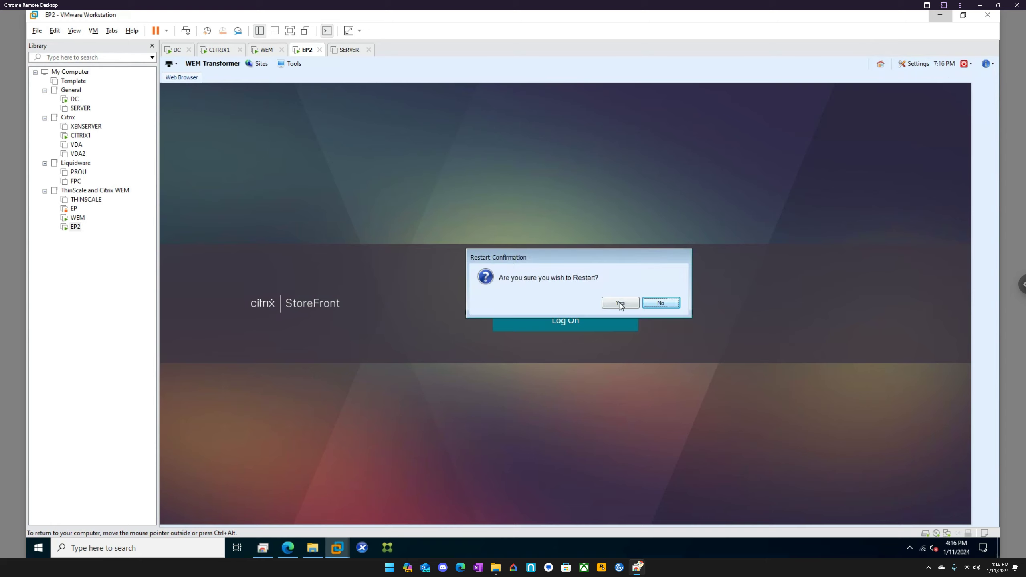
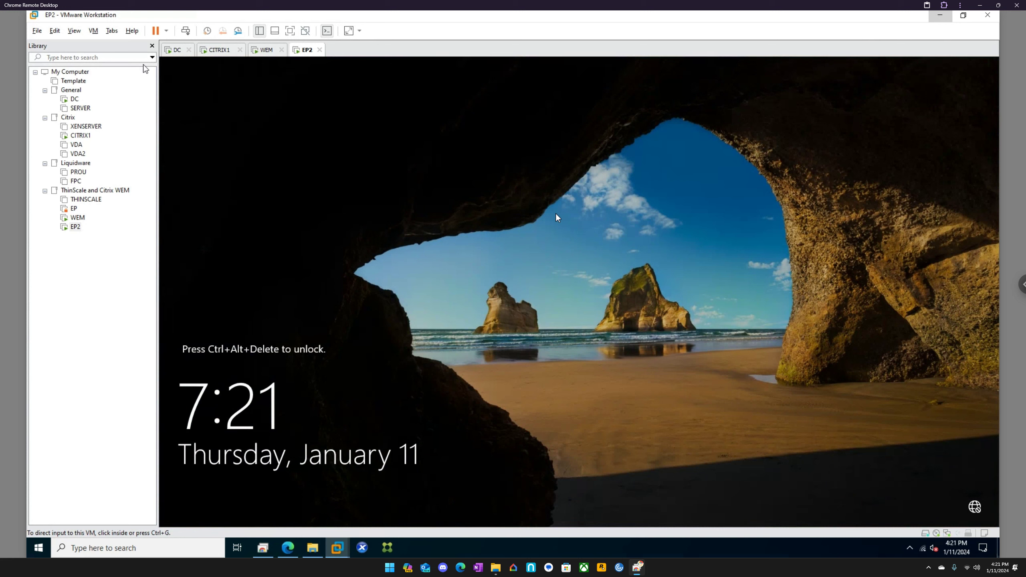
# Direct input into the EP2 virtual machine console showing its Windows lock screen.
pyautogui.click(539, 206)
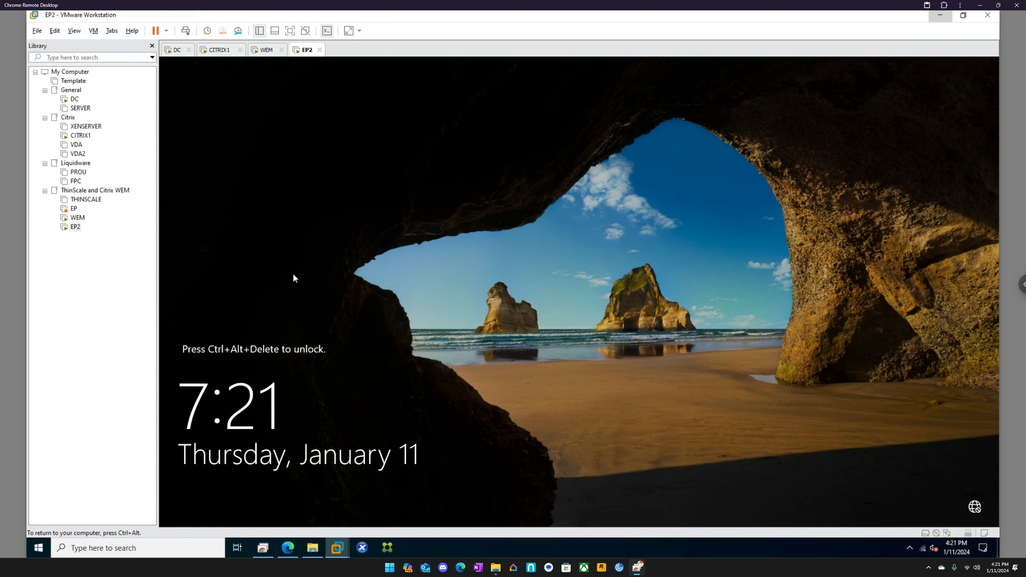
# Sign in to EP2 as admin via Send Ctrl+Alt+Del, then close Server Manager.
pyautogui.rightClick(309, 52)
pyautogui.click(343, 103)
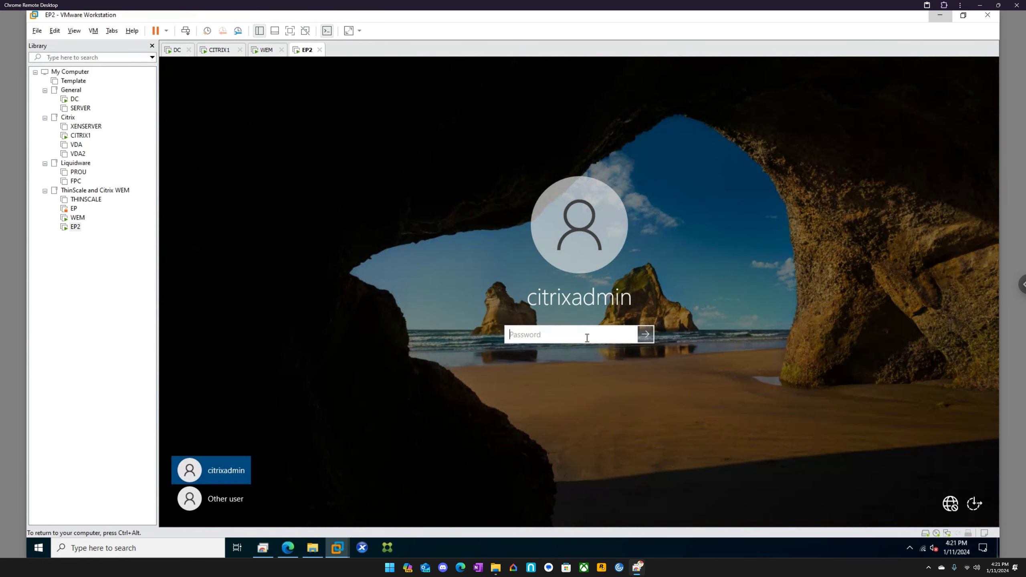
pyautogui.write('******')
pyautogui.press('BackSpace')
pyautogui.press('BackSpace')
pyautogui.press('BackSpace')
pyautogui.press('BackSpace')
pyautogui.press('BackSpace')
pyautogui.press('BackSpace')
pyautogui.write('**********')
pyautogui.press('Return')
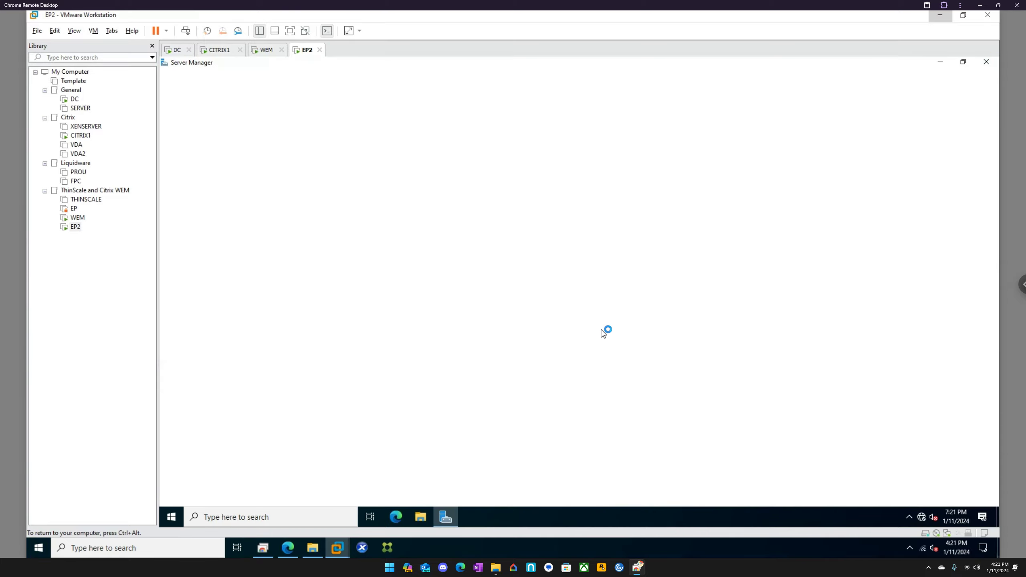
pyautogui.click(984, 62)
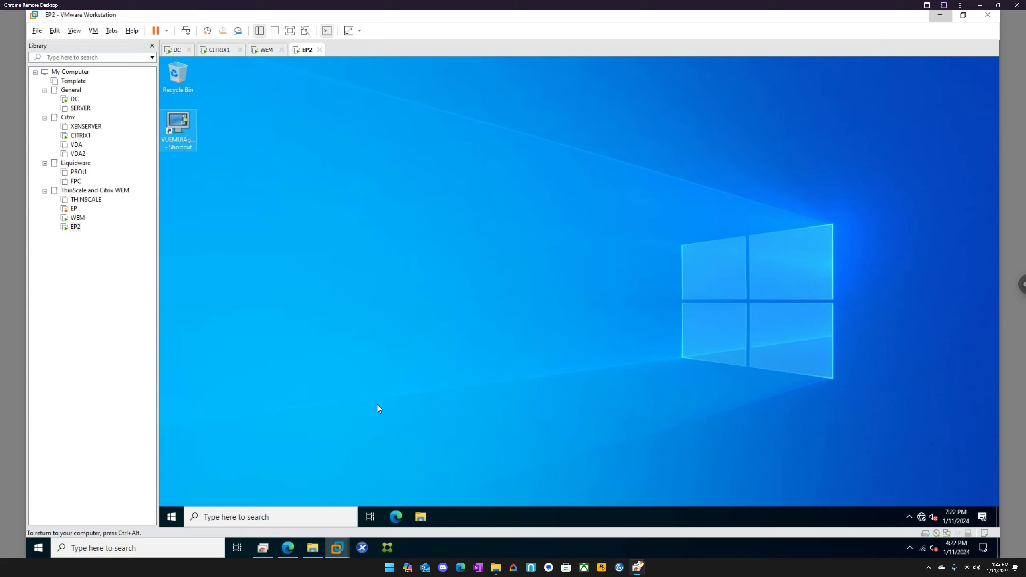
# Browse EP2's File Explorer to C:\Program Files (x86)\Citrix.
pyautogui.click(421, 517)
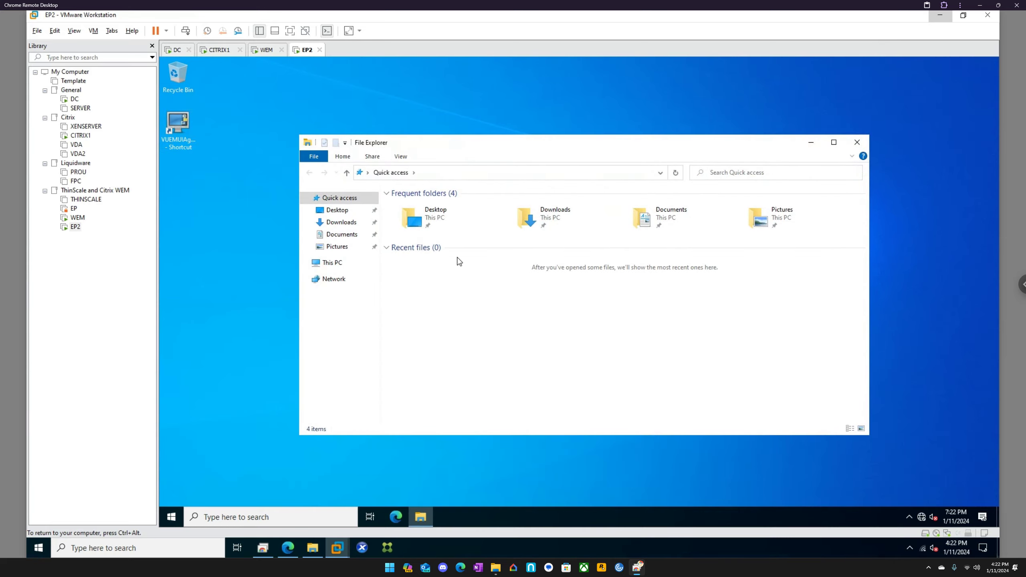
pyautogui.click(345, 263)
pyautogui.doubleClick(449, 316)
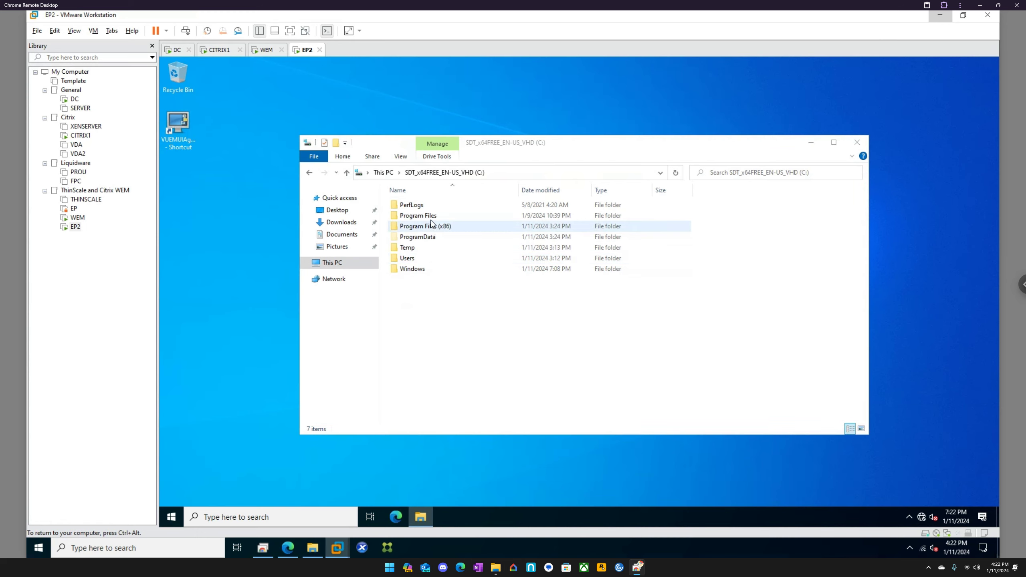
pyautogui.doubleClick(428, 226)
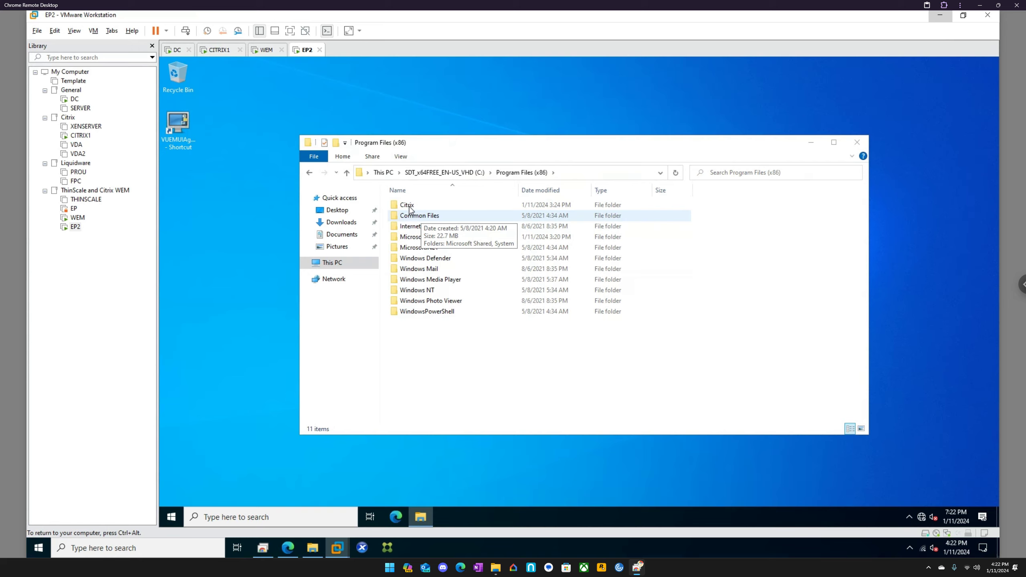
pyautogui.doubleClick(407, 205)
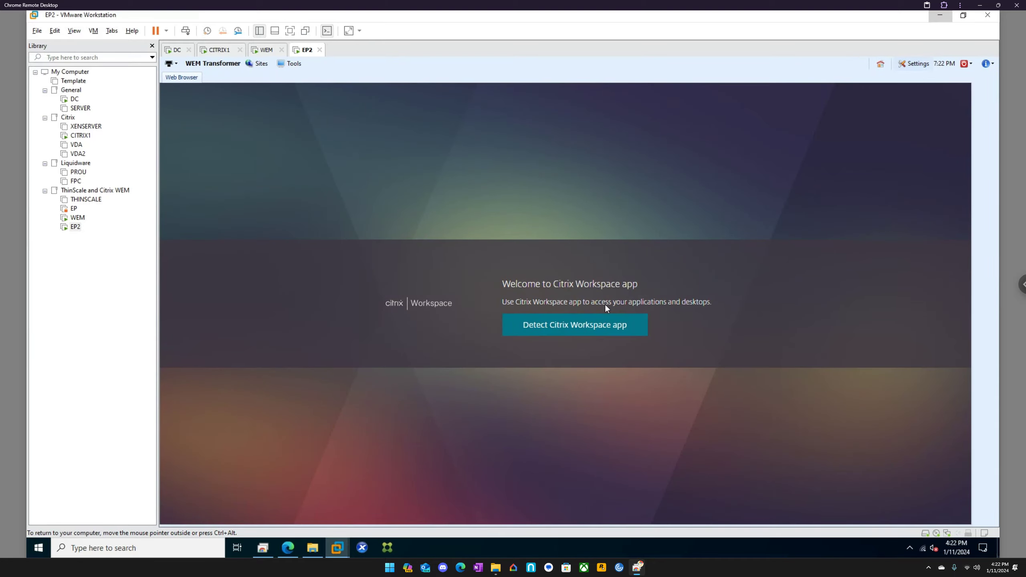
# Try the kiosk's Tools > Note Pad, which fails, then switch to the WEM VM.
pyautogui.click(294, 64)
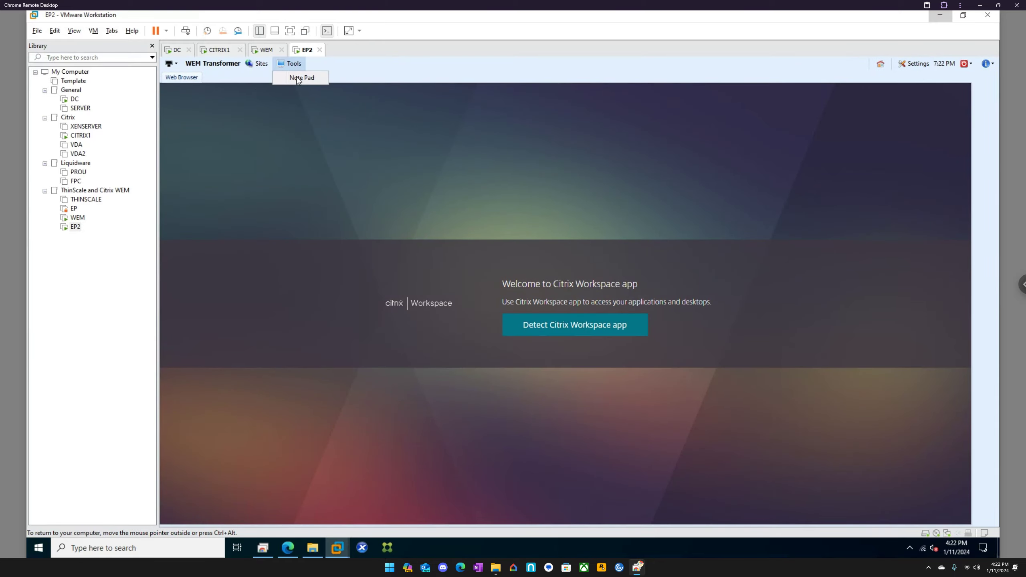
pyautogui.click(299, 78)
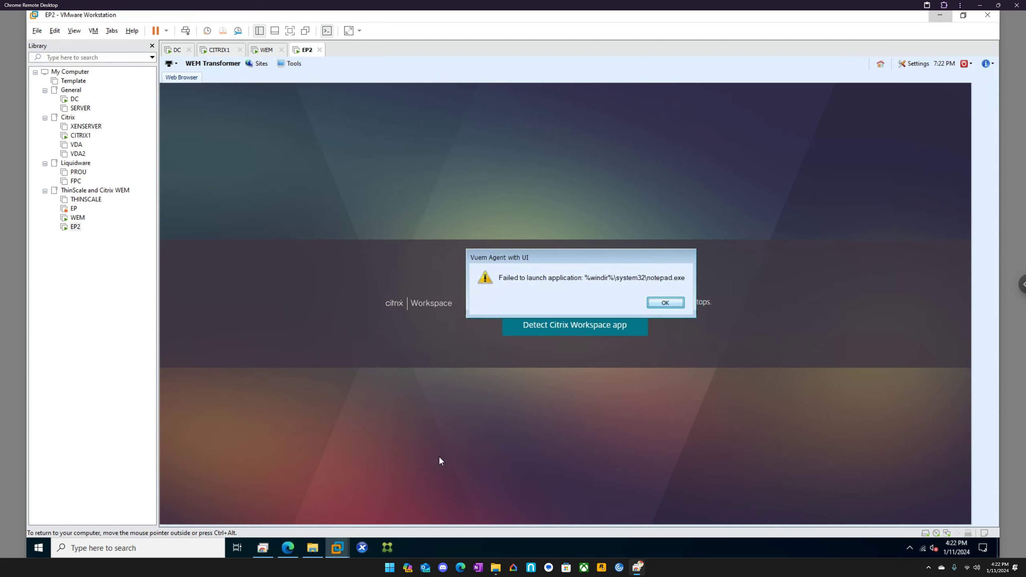
pyautogui.click(264, 49)
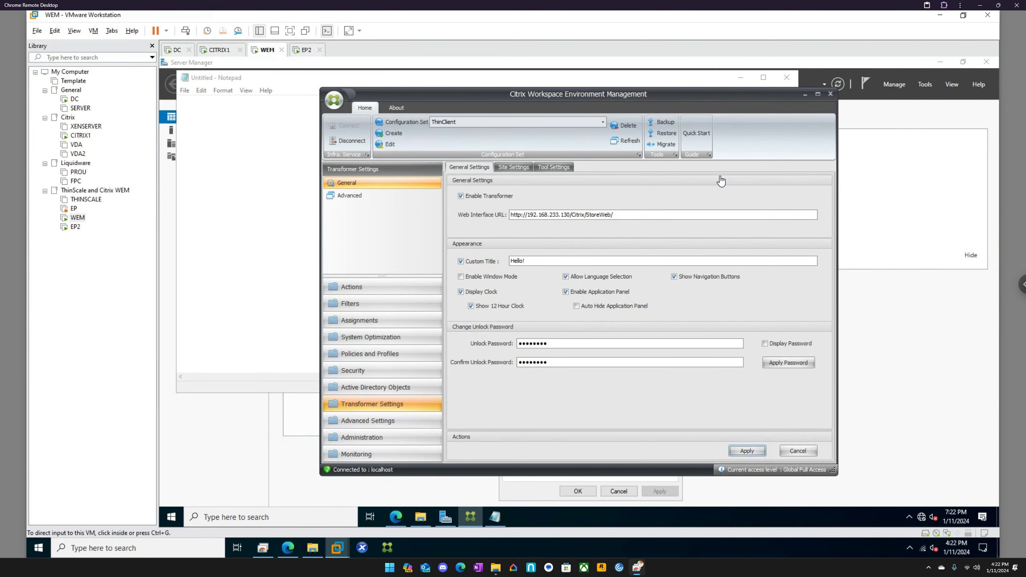
pyautogui.click(758, 138)
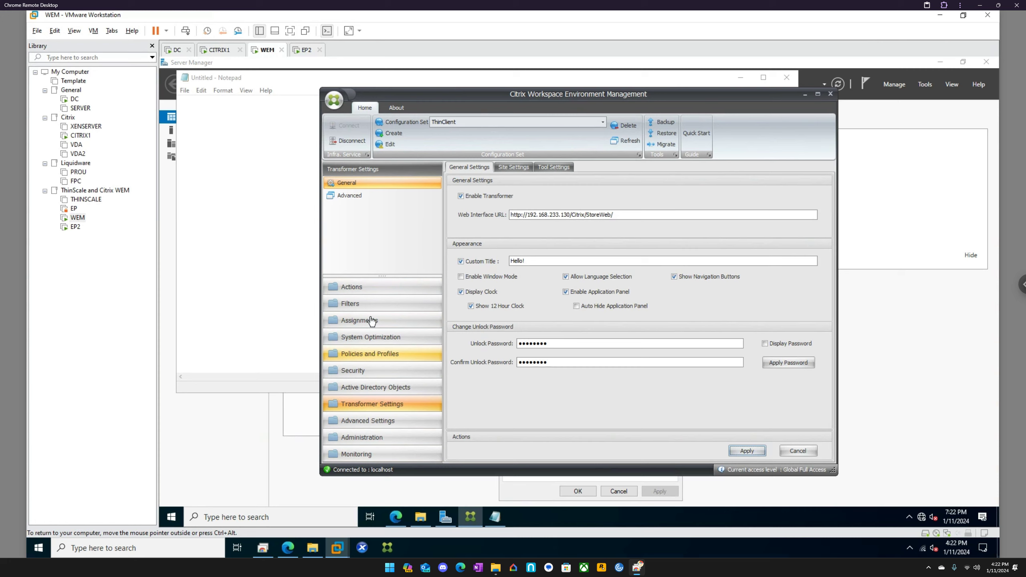
# Open \\ep2\C$ from the WEM machine with hidden items shown.
pyautogui.click(255, 514)
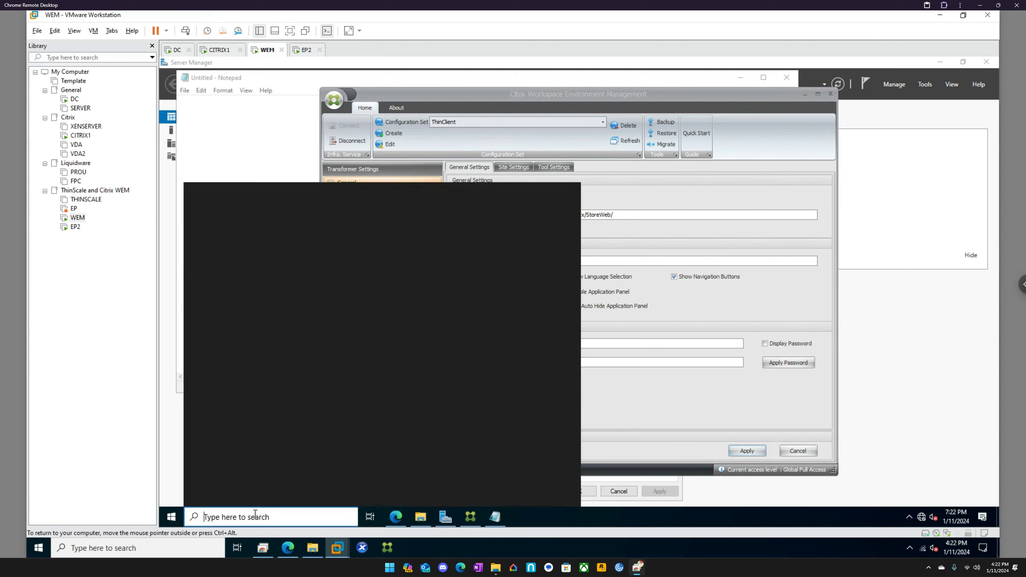
pyautogui.write('\\\\ep')
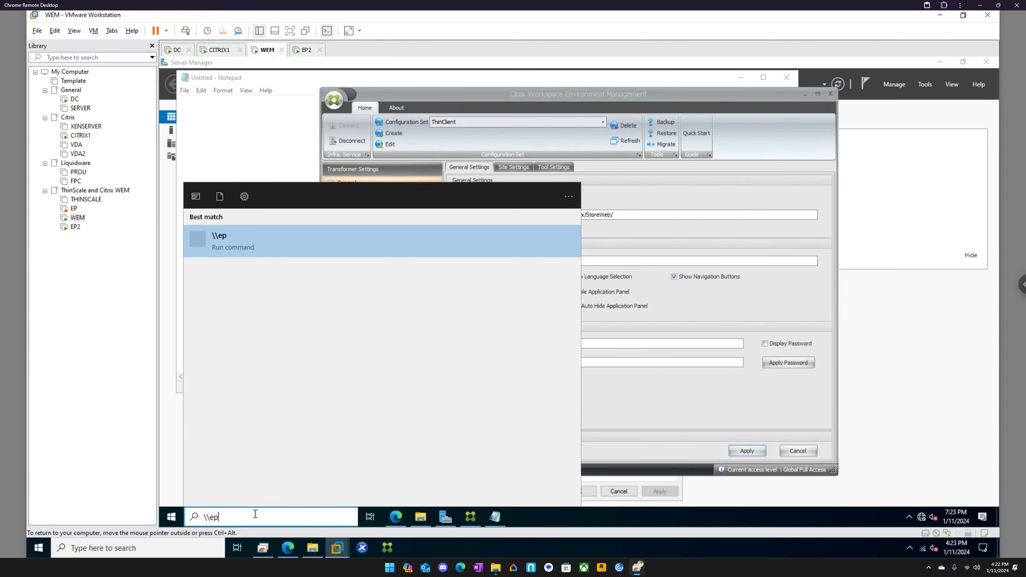
pyautogui.write('2\\C$')
pyautogui.press('Return')
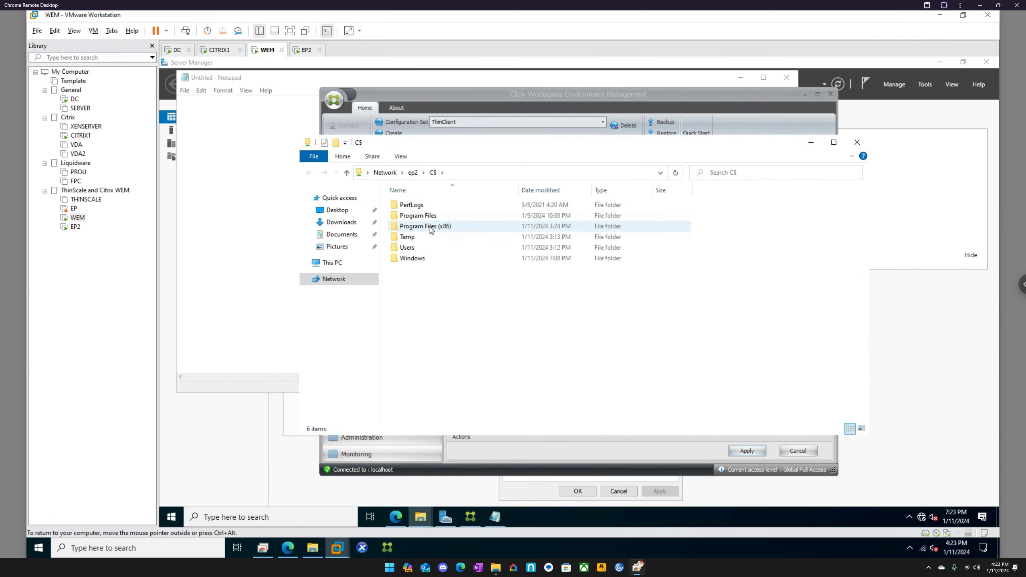
pyautogui.click(402, 157)
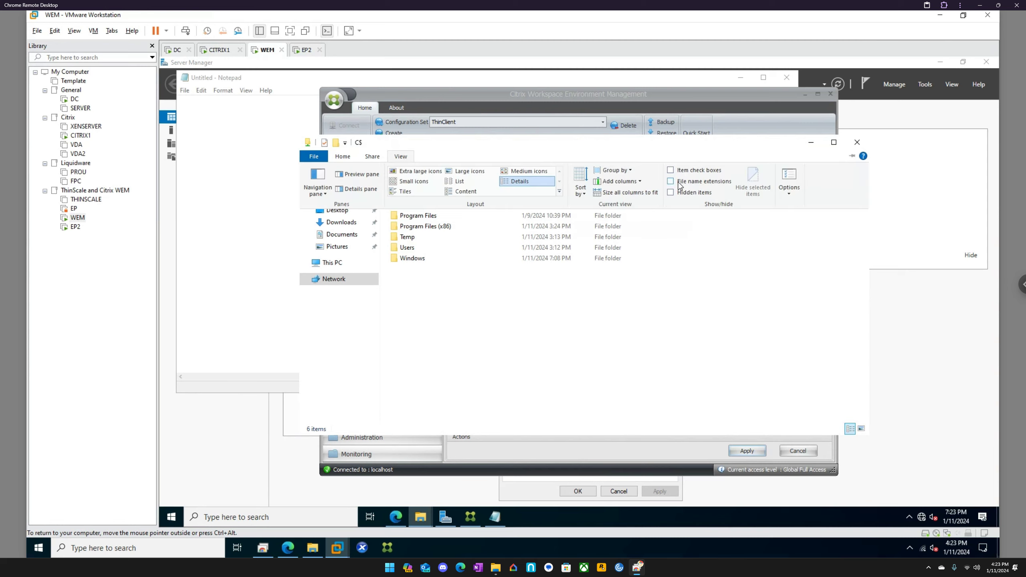
pyautogui.click(671, 193)
# Browse to ProgramData\Microsoft\Windows\Start Menu\Programs\Startup on EP2's share.
pyautogui.doubleClick(428, 239)
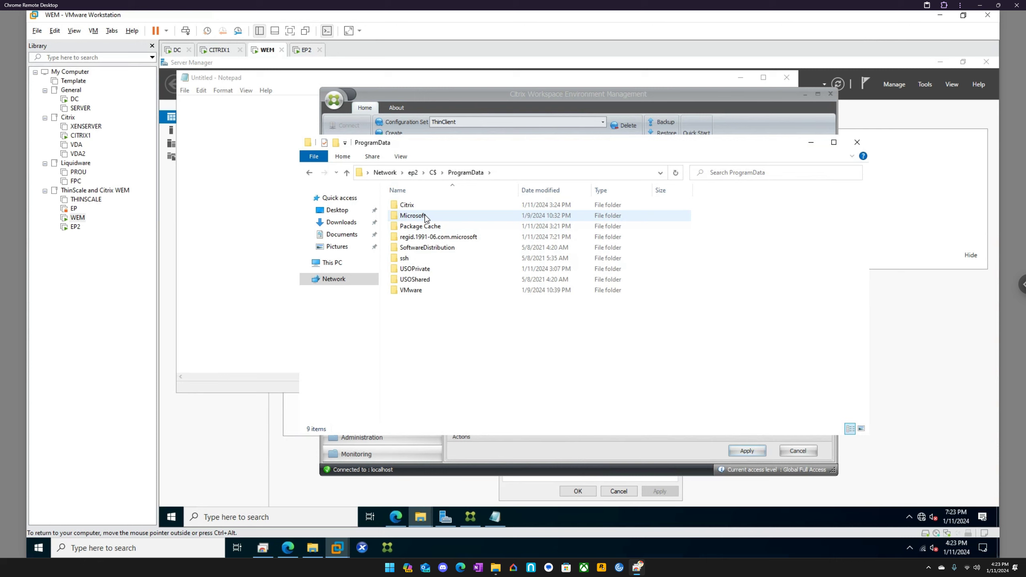
pyautogui.doubleClick(425, 219)
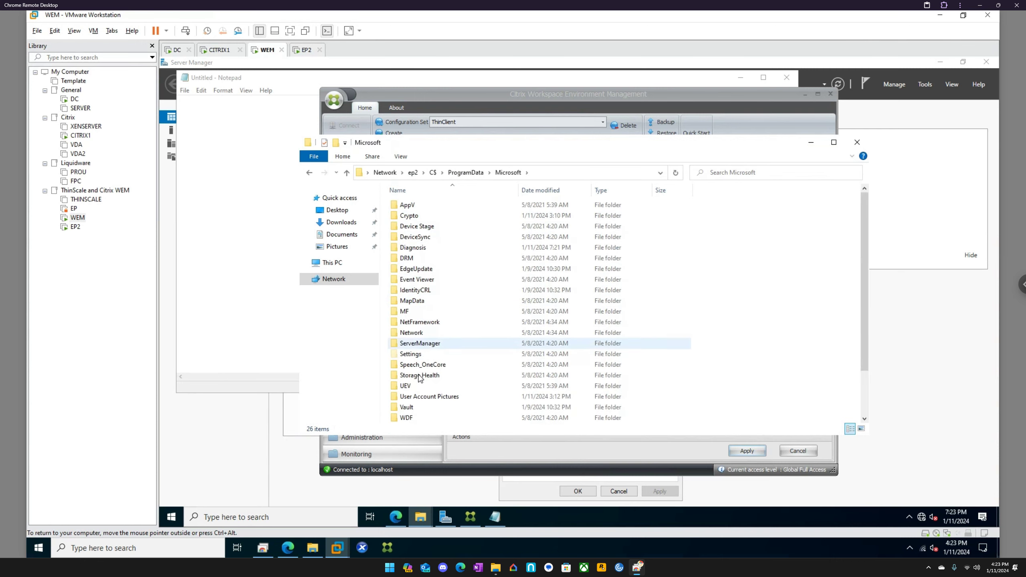
pyautogui.scroll(-2, 421, 375)
pyautogui.scroll(-1, 422, 375)
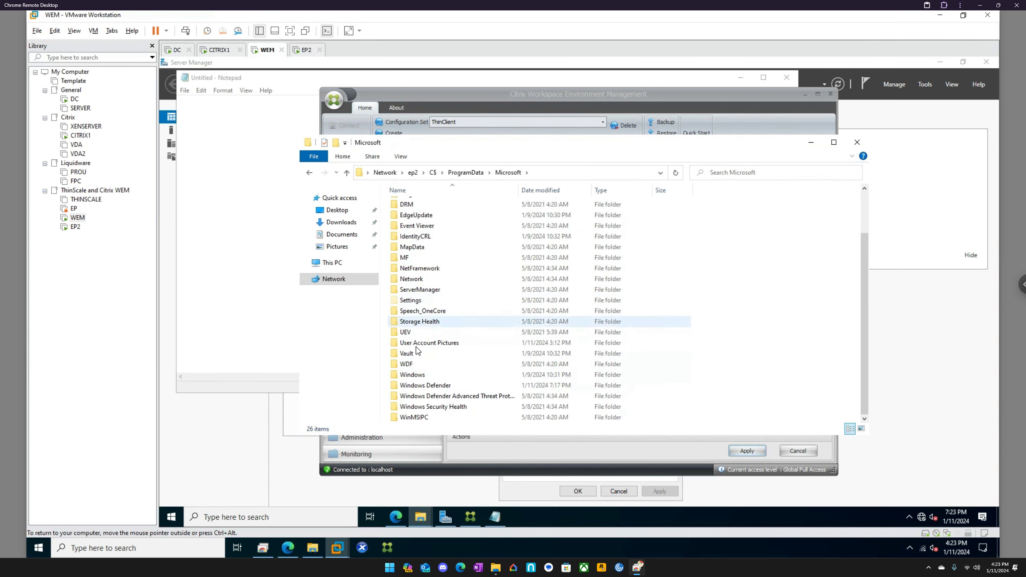
pyautogui.doubleClick(419, 375)
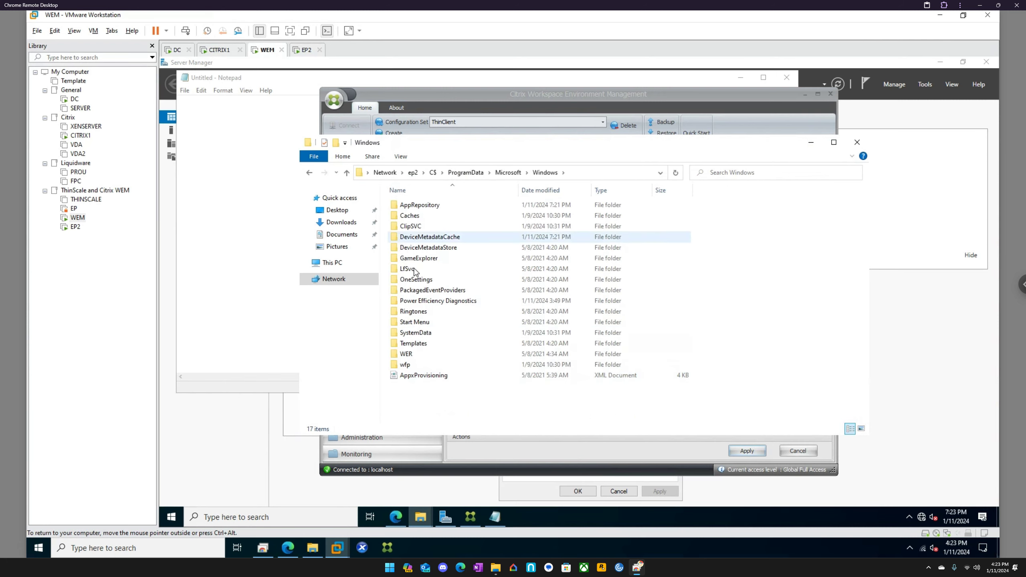
pyautogui.click(424, 328)
pyautogui.doubleClick(424, 322)
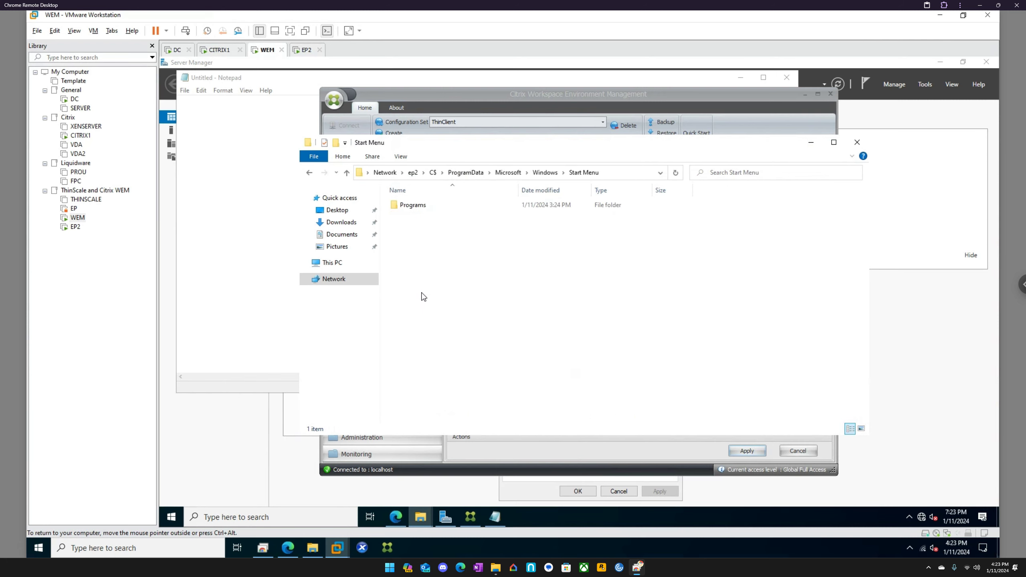
pyautogui.doubleClick(414, 205)
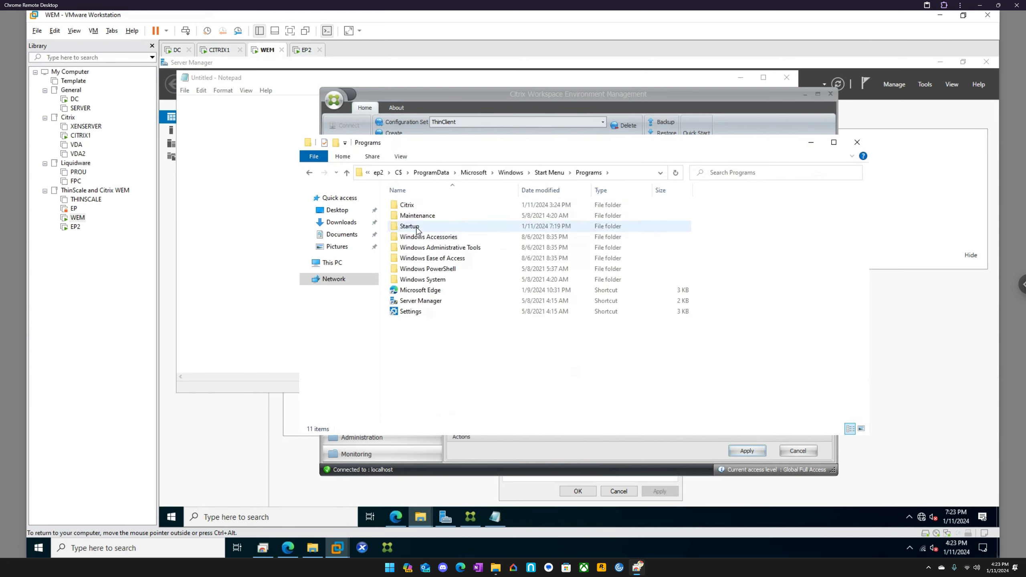
pyautogui.doubleClick(416, 226)
# Delete the VUEMUIAgent - Shortcut from the Startup folder.
pyautogui.click(416, 206)
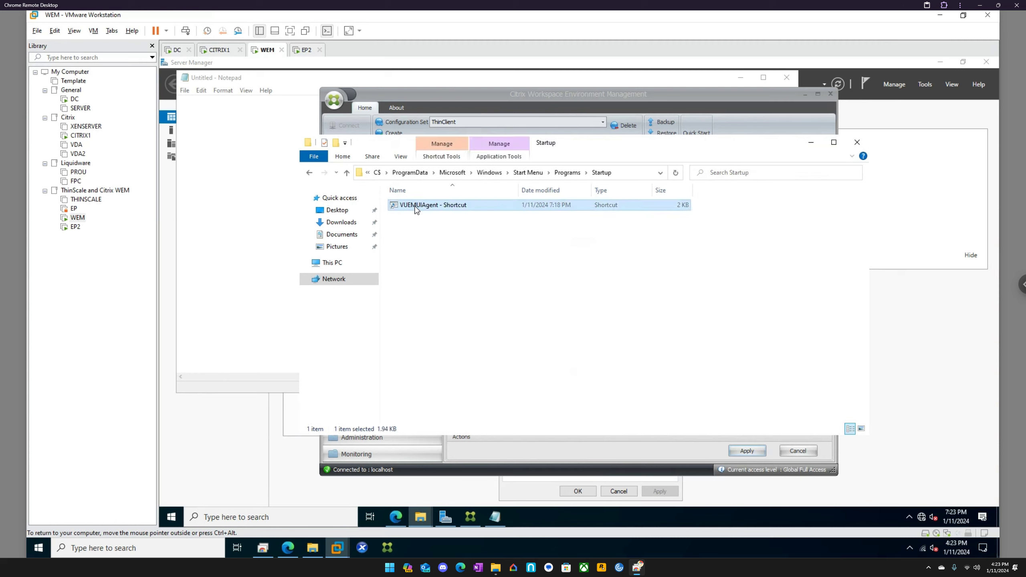
pyautogui.press('Delete')
pyautogui.press('Return')
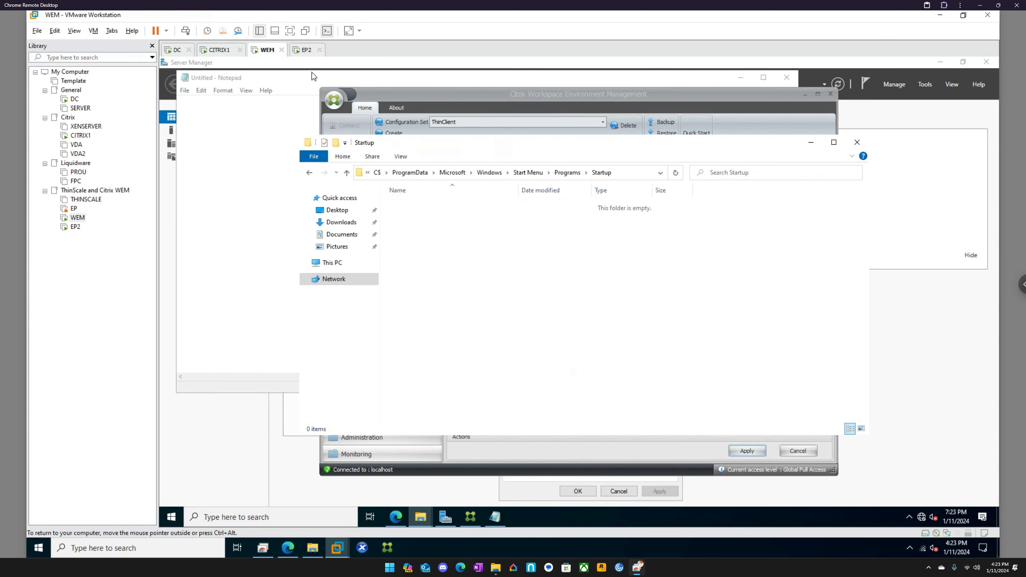
# On EP2, dismiss the Notepad launch error and the failed log-off error.
pyautogui.rightClick(265, 51)
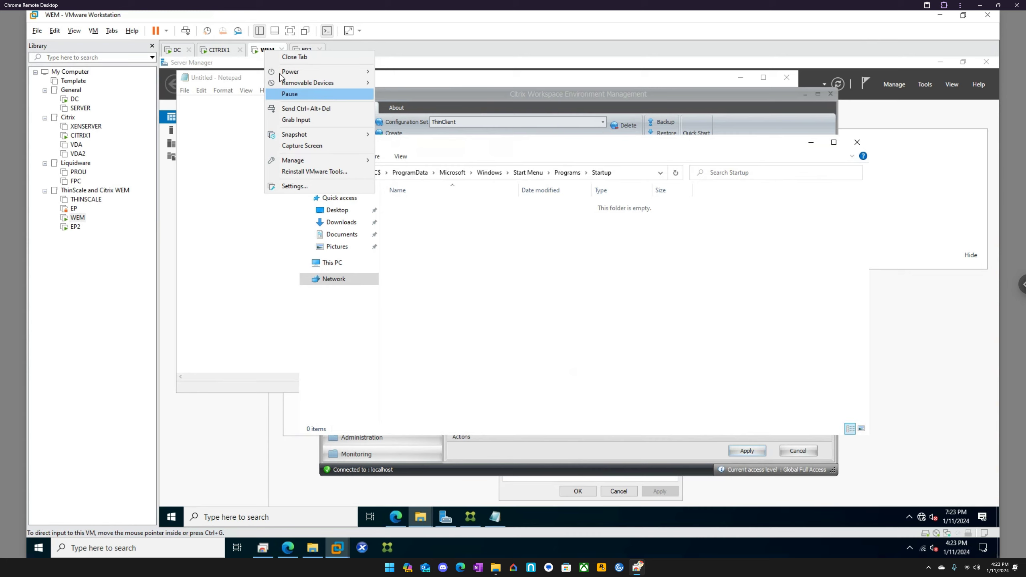
pyautogui.click(305, 48)
pyautogui.rightClick(305, 49)
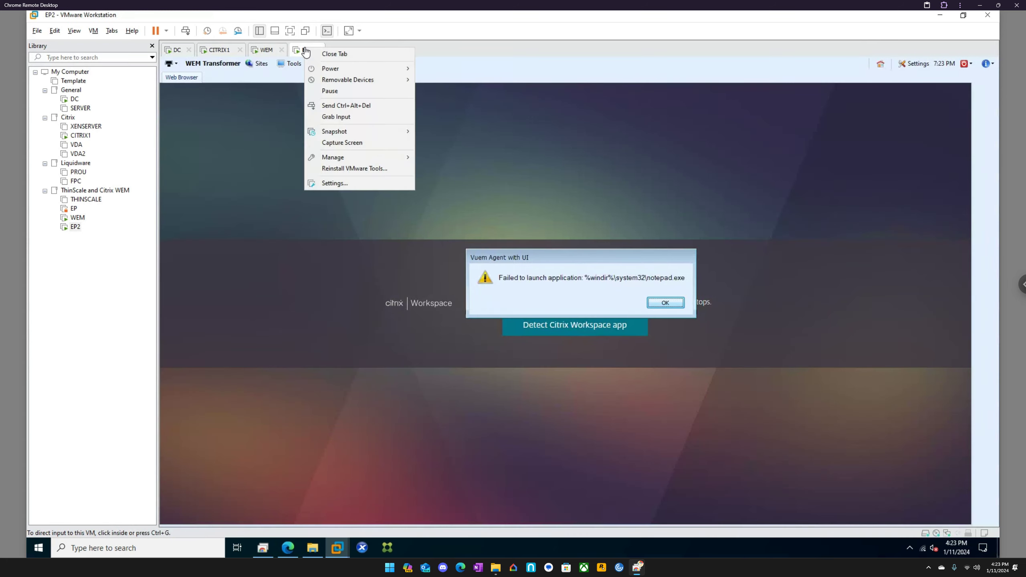
pyautogui.moveTo(329, 69)
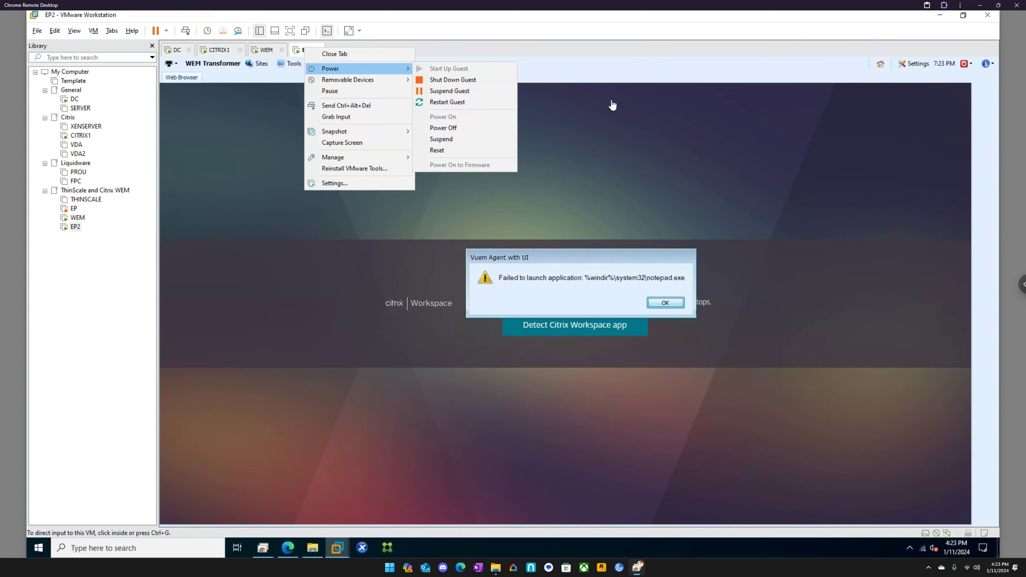
pyautogui.click(816, 93)
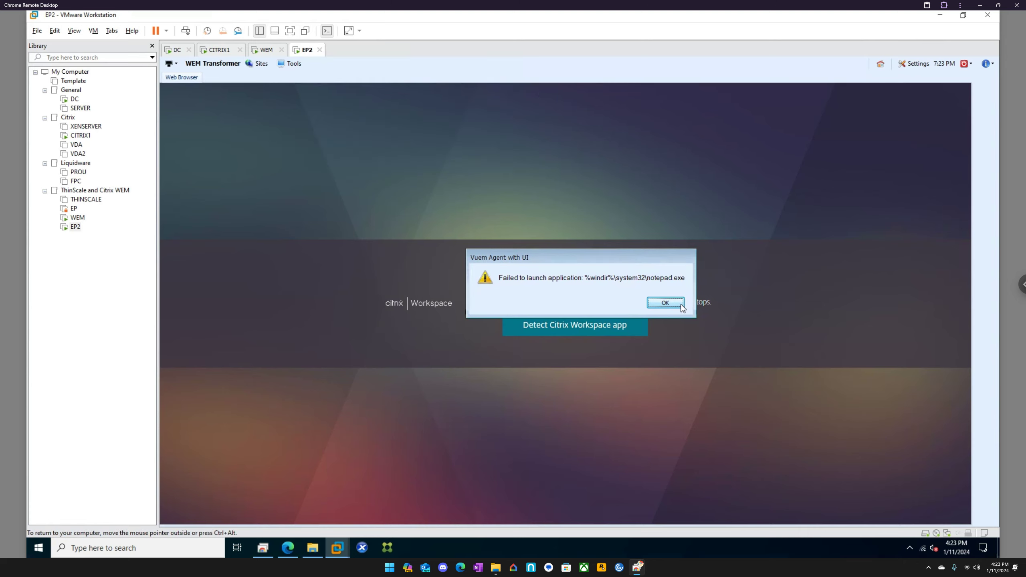
pyautogui.click(664, 303)
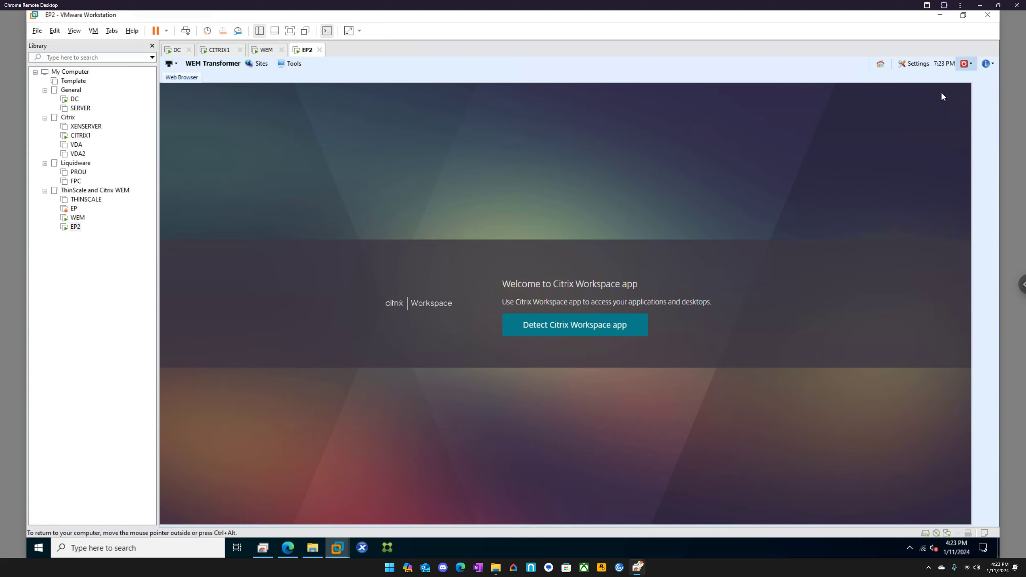
pyautogui.click(624, 304)
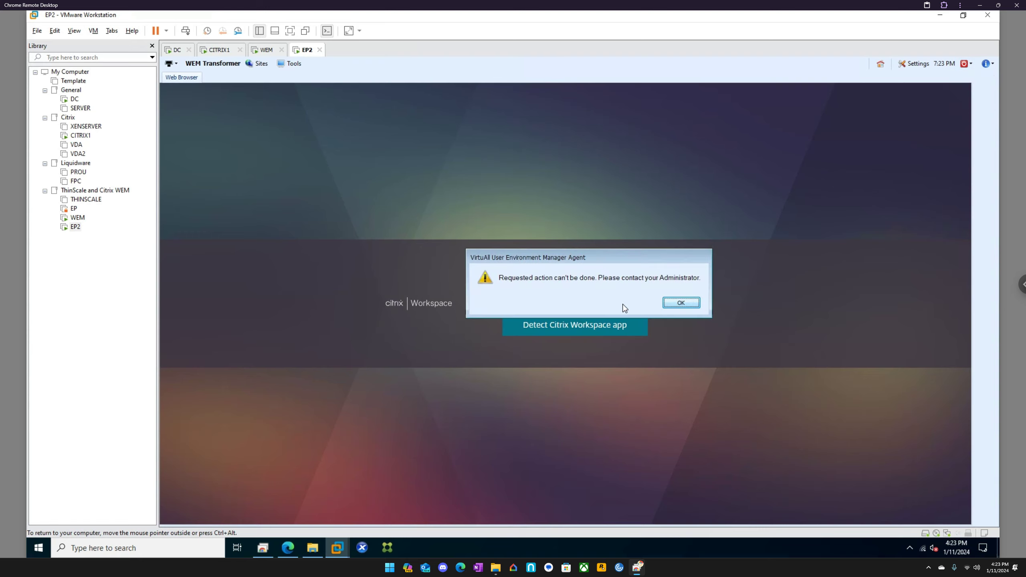
pyautogui.click(681, 303)
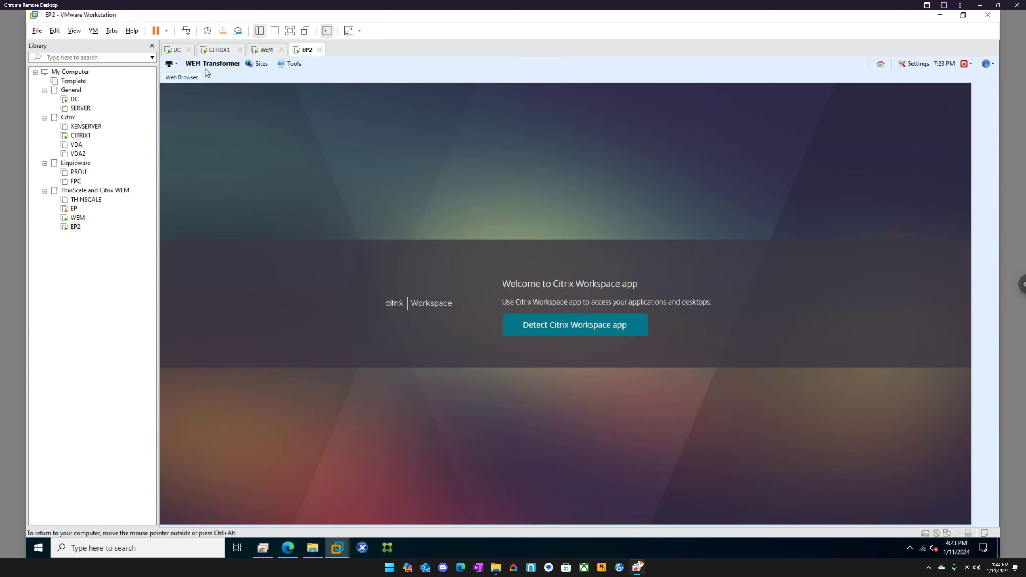
# Restart the EP2 guest via Power > Restart Guest and return to the WEM console.
pyautogui.rightClick(306, 53)
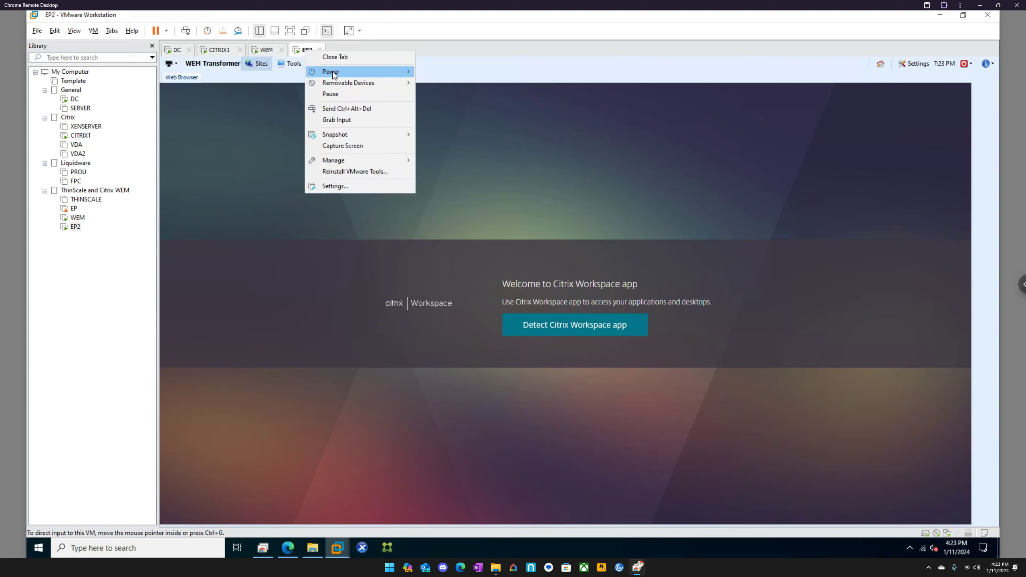
pyautogui.moveTo(404, 72)
pyautogui.click(459, 105)
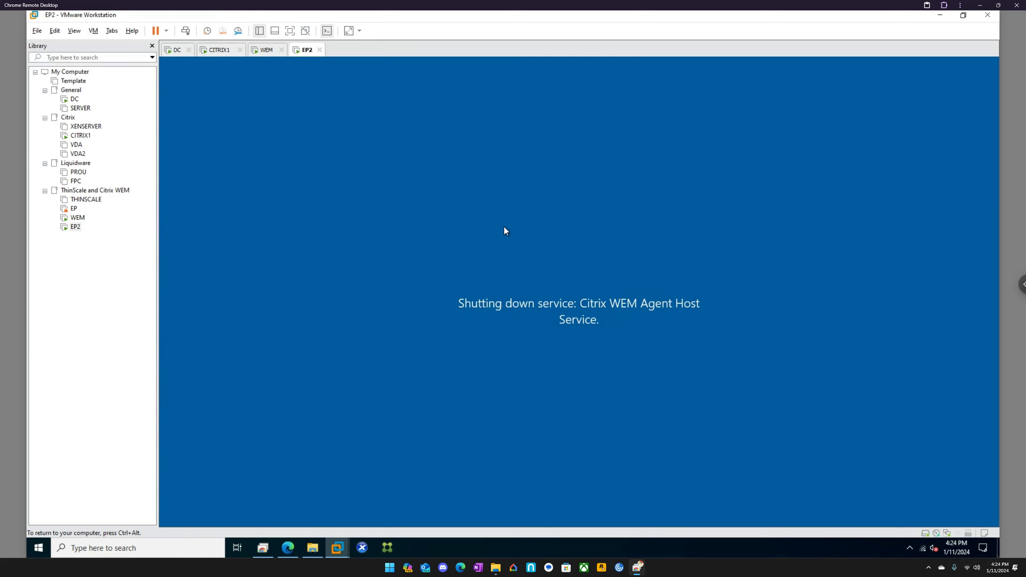
pyautogui.click(267, 51)
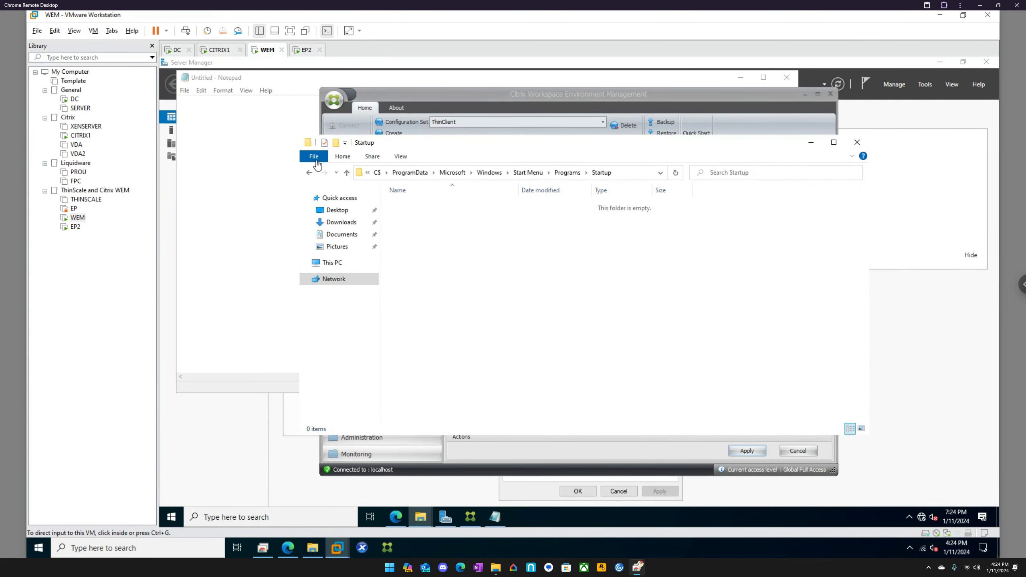
# In Transformer Advanced settings, check Enable Autologon Mode on the Logon/Logoff & Power Settings tab.
pyautogui.click(435, 97)
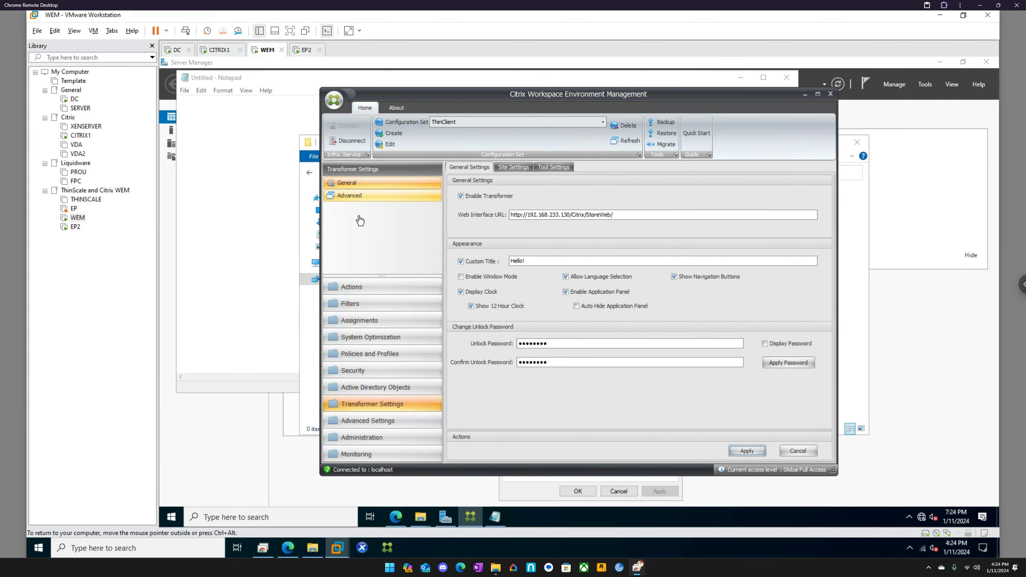
pyautogui.click(359, 196)
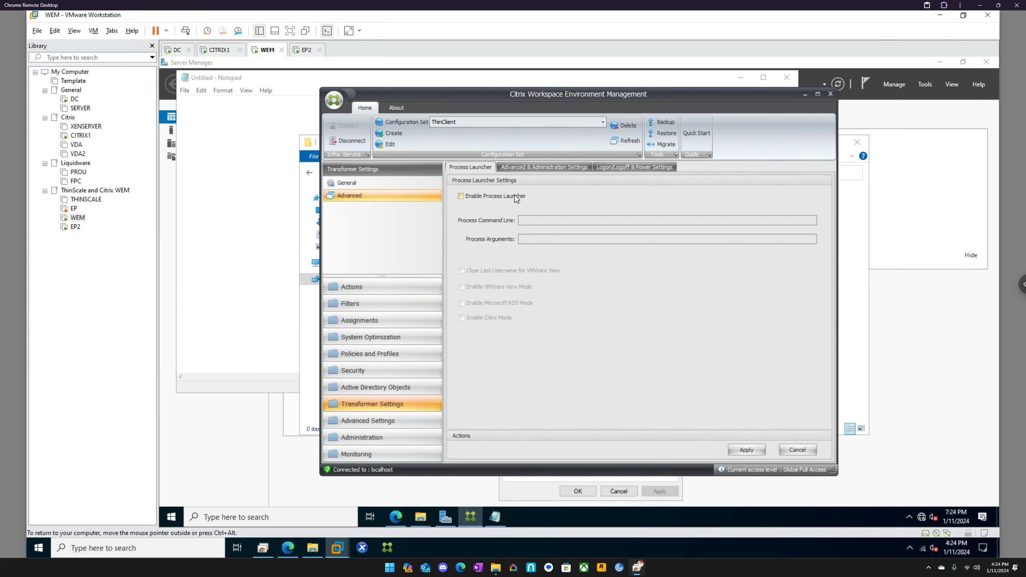
pyautogui.click(559, 166)
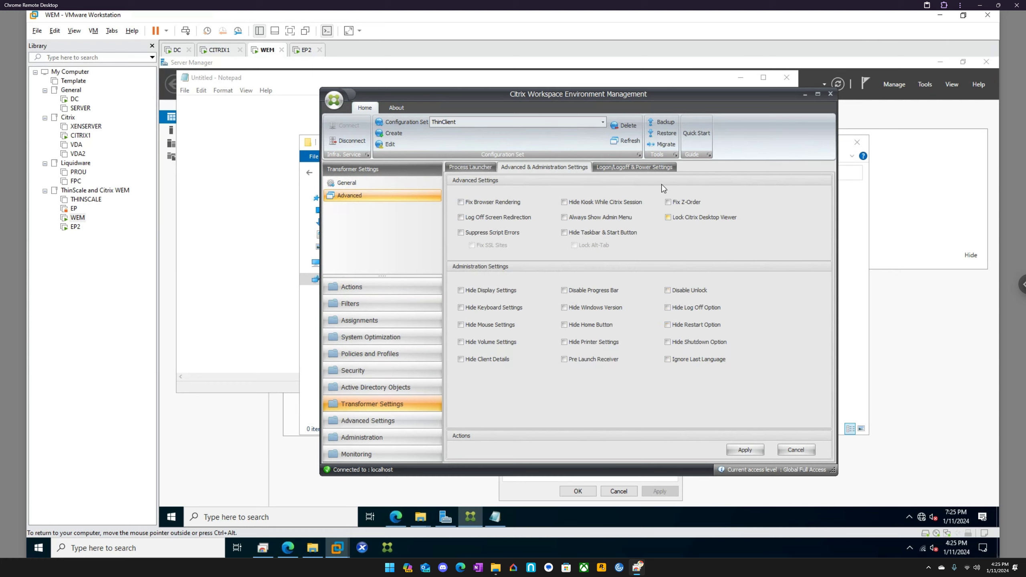
pyautogui.click(652, 166)
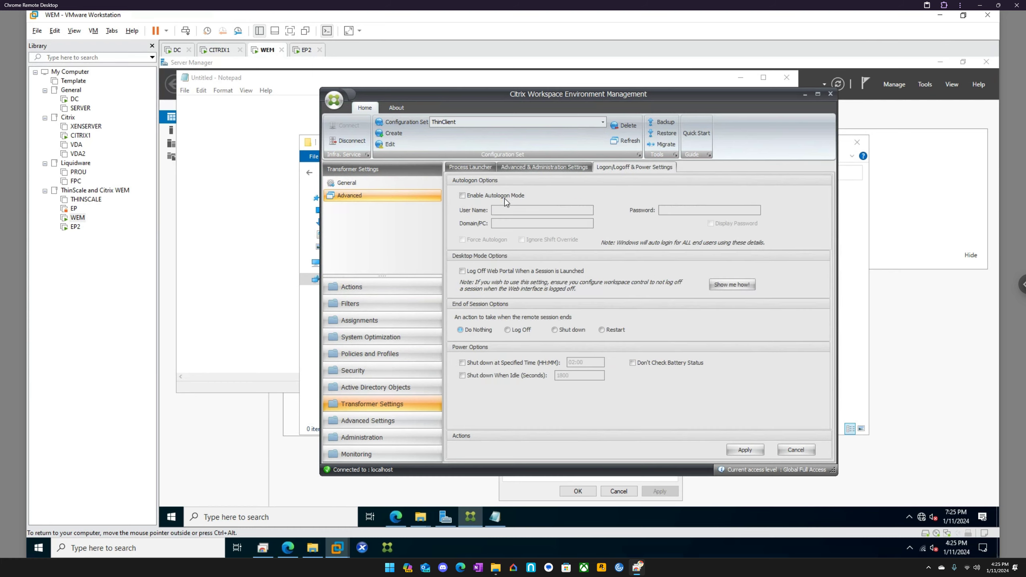
pyautogui.click(503, 197)
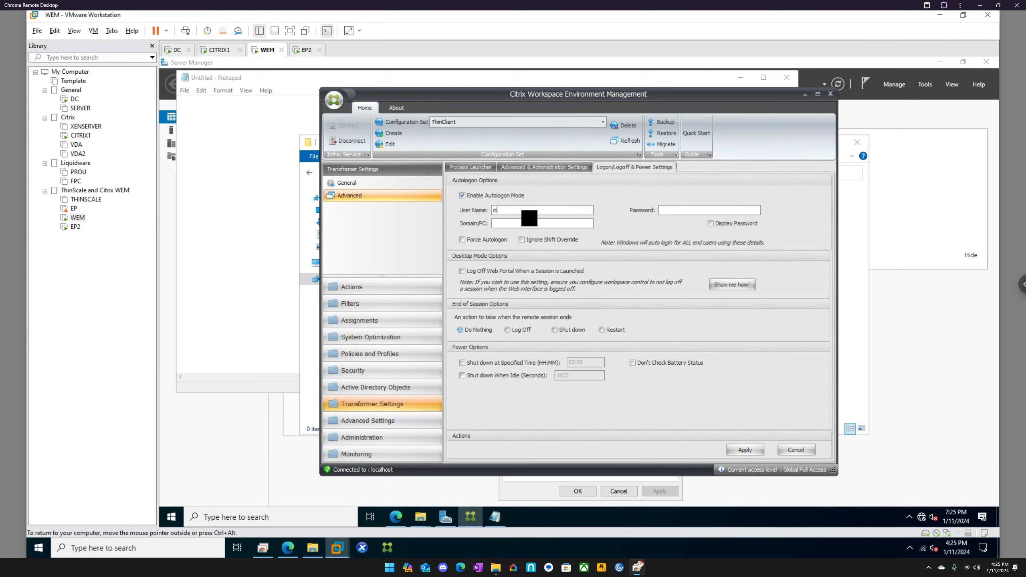
# Enter the admin autologon user, password and eucla domain; enable Force Autologon and web portal logoff.
pyautogui.write('citrixadmin')
pyautogui.click(675, 208)
pyautogui.write('•••')
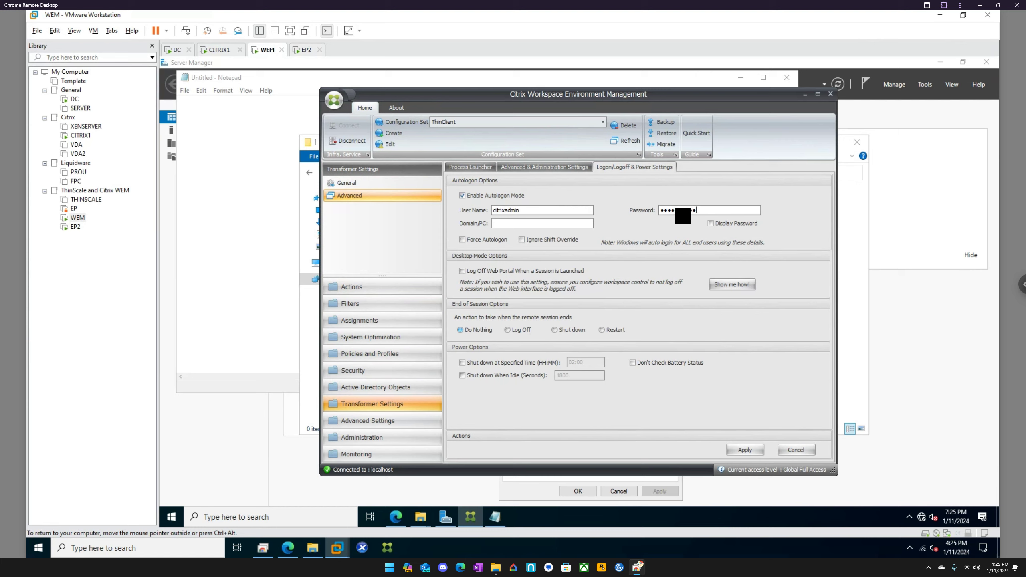
pyautogui.click(522, 224)
pyautogui.write('eucl')
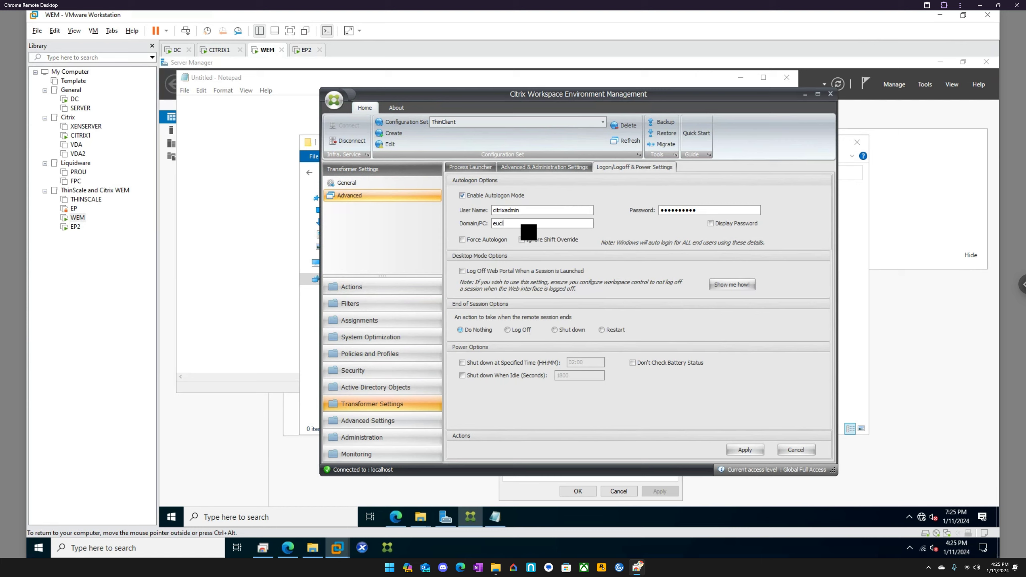
pyautogui.write('a')
pyautogui.click(491, 242)
pyautogui.click(484, 274)
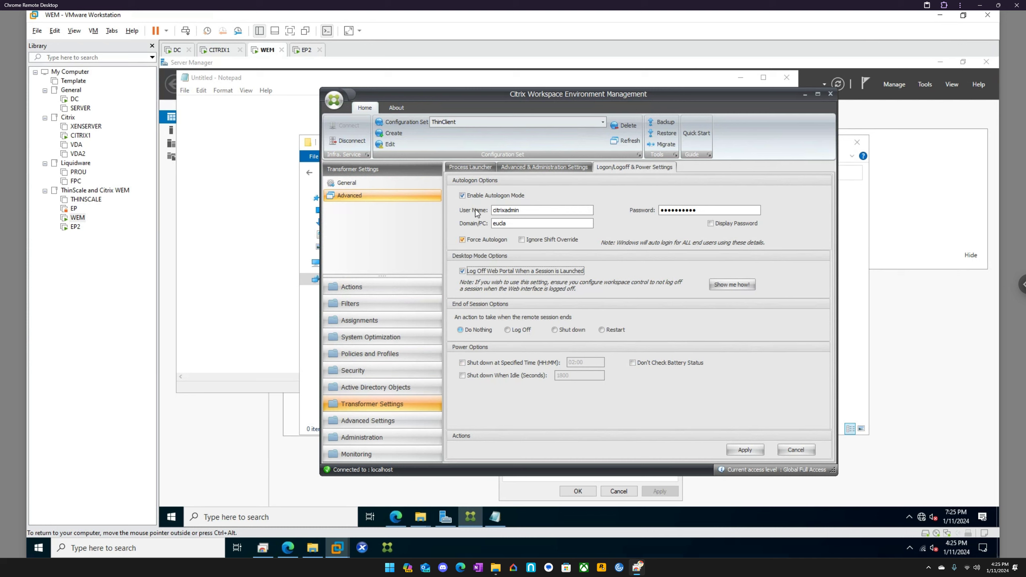
pyautogui.click(563, 172)
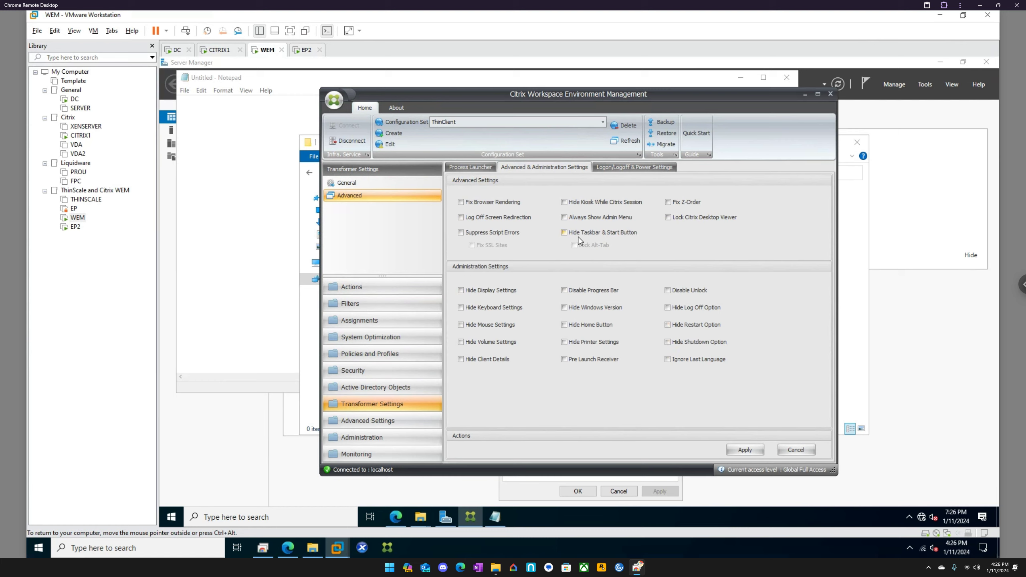
# Leave Process Launcher disabled and apply the Transformer settings.
pyautogui.click(487, 169)
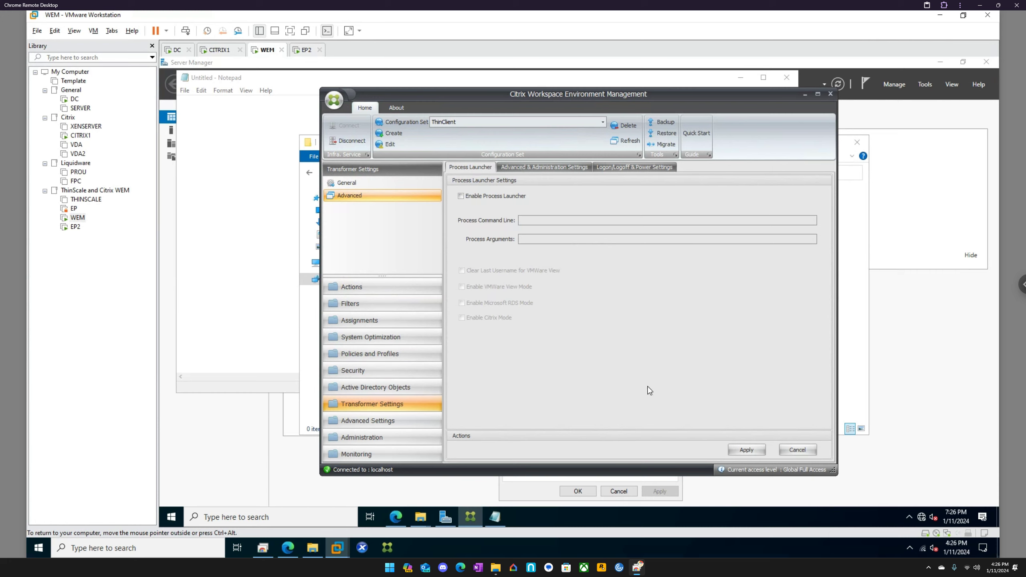
pyautogui.click(751, 450)
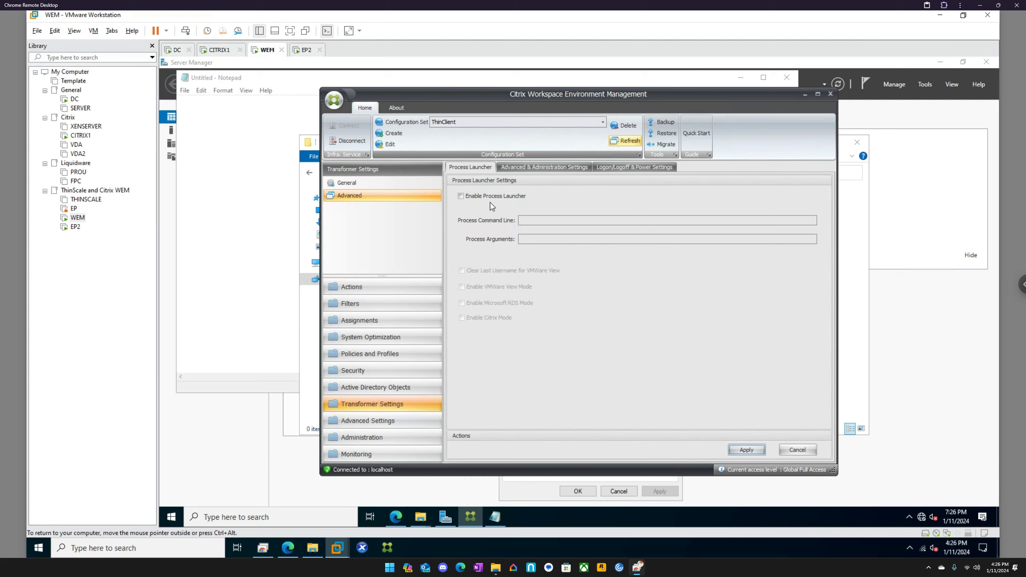
# Sign back in to the restarted EP2 with the admin password via Send Ctrl+Alt+Del.
pyautogui.click(305, 49)
pyautogui.click(407, 202)
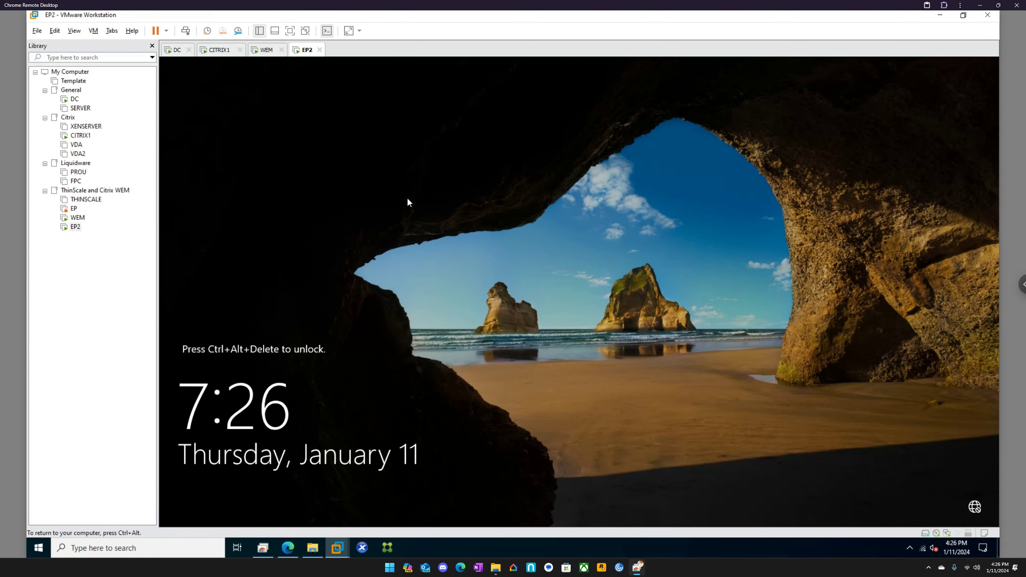
pyautogui.rightClick(306, 50)
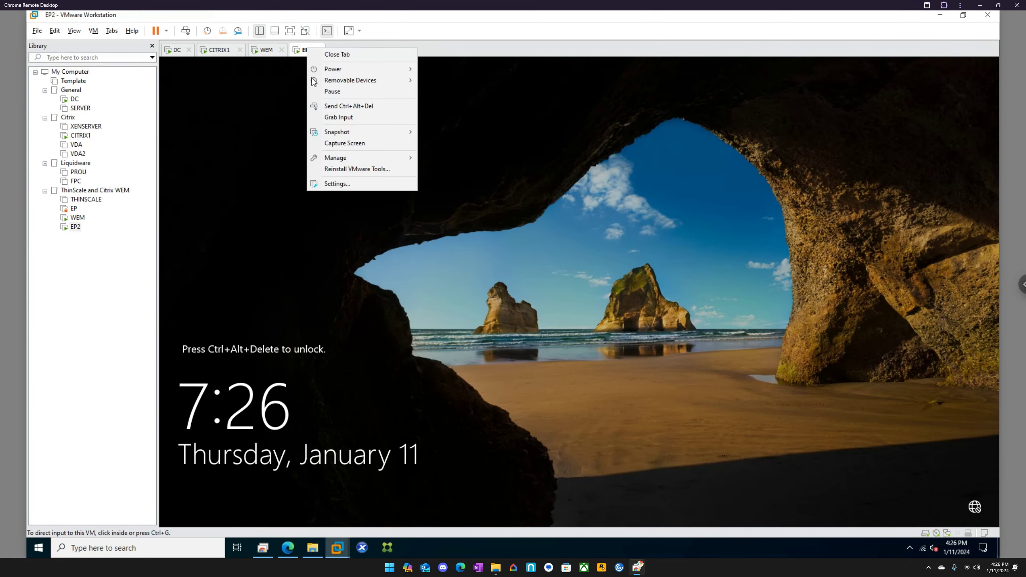
pyautogui.click(344, 106)
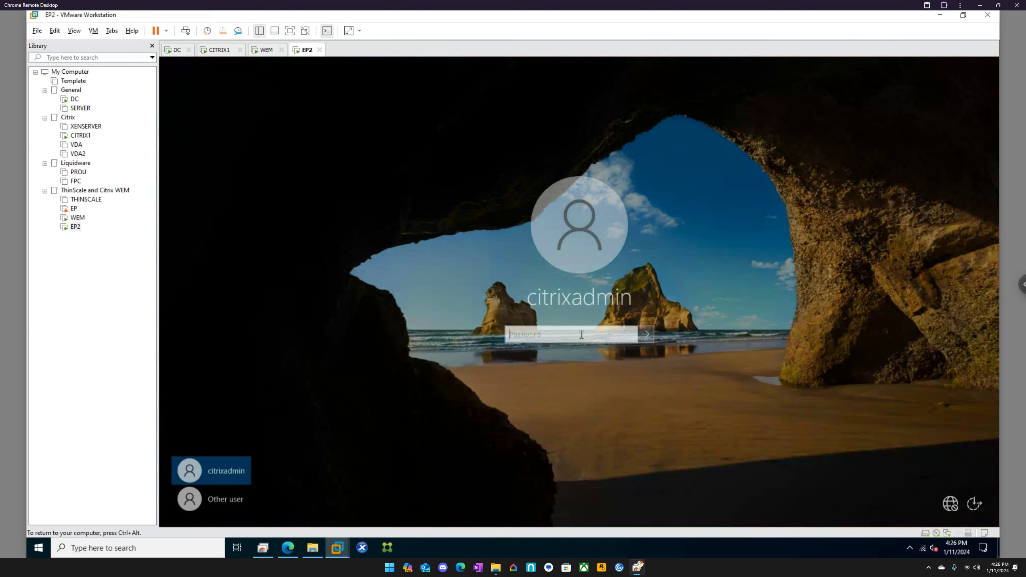
pyautogui.write('•••••••••')
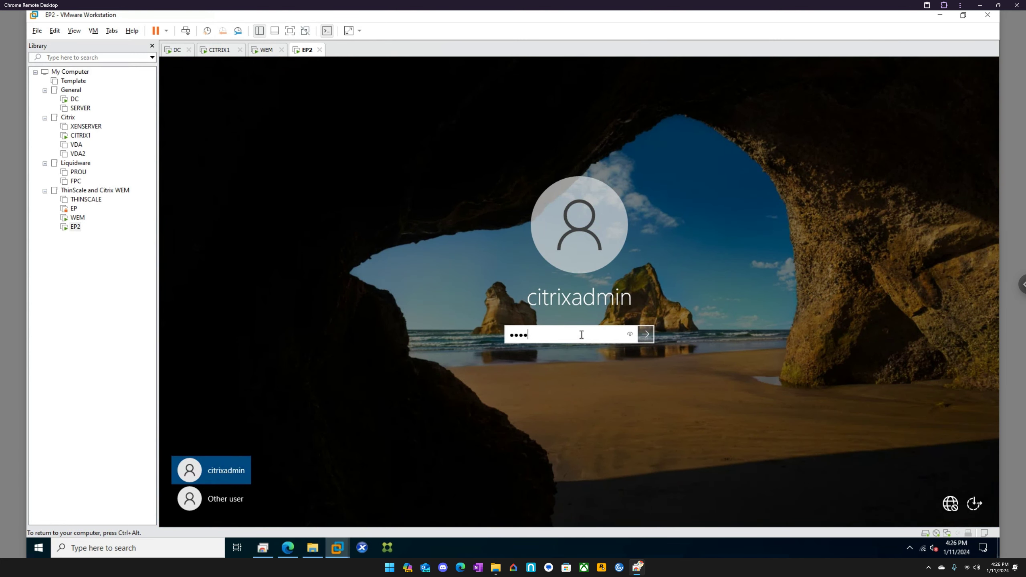
pyautogui.press('Return')
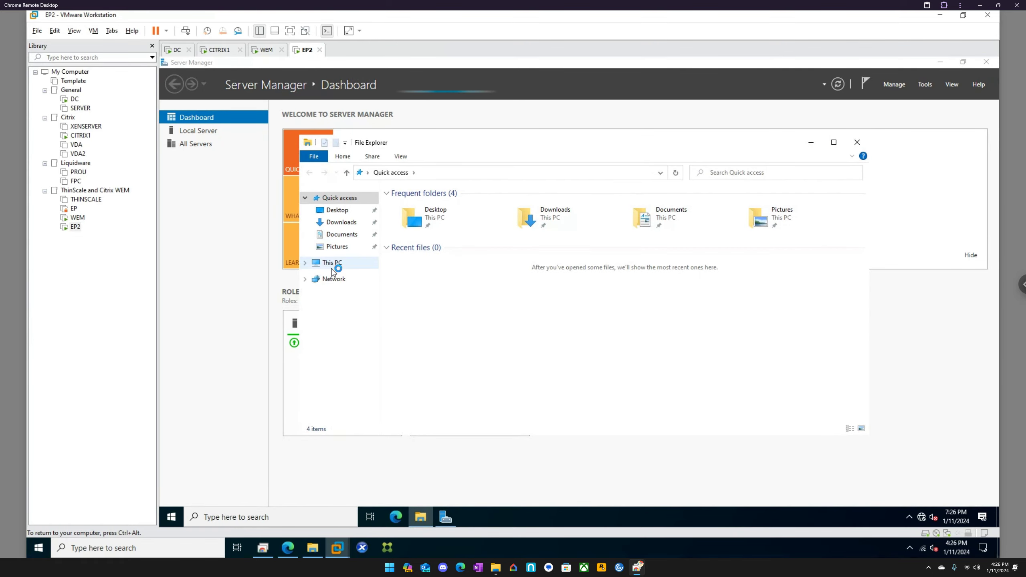
# Open C:\Program Files (x86)\Citrix\Workspace Environment Management Agent on EP2.
pyautogui.click(332, 267)
pyautogui.doubleClick(455, 314)
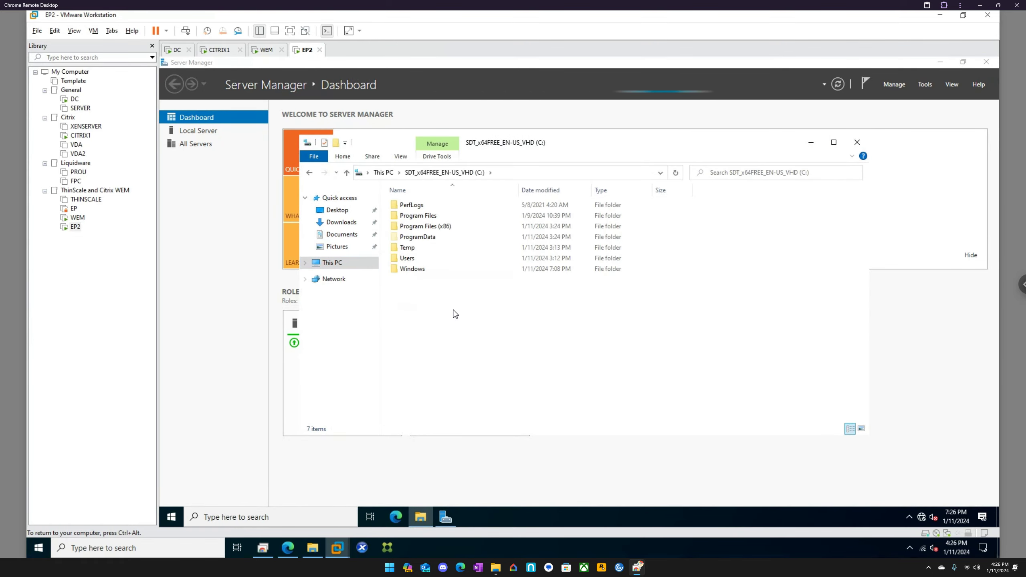
pyautogui.click(422, 228)
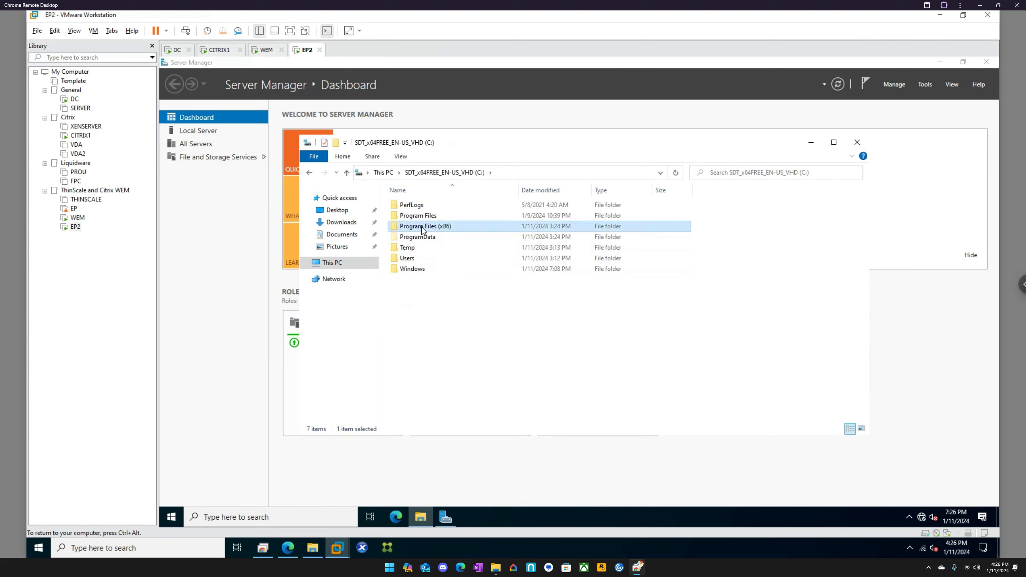
pyautogui.doubleClick(422, 228)
pyautogui.click(409, 205)
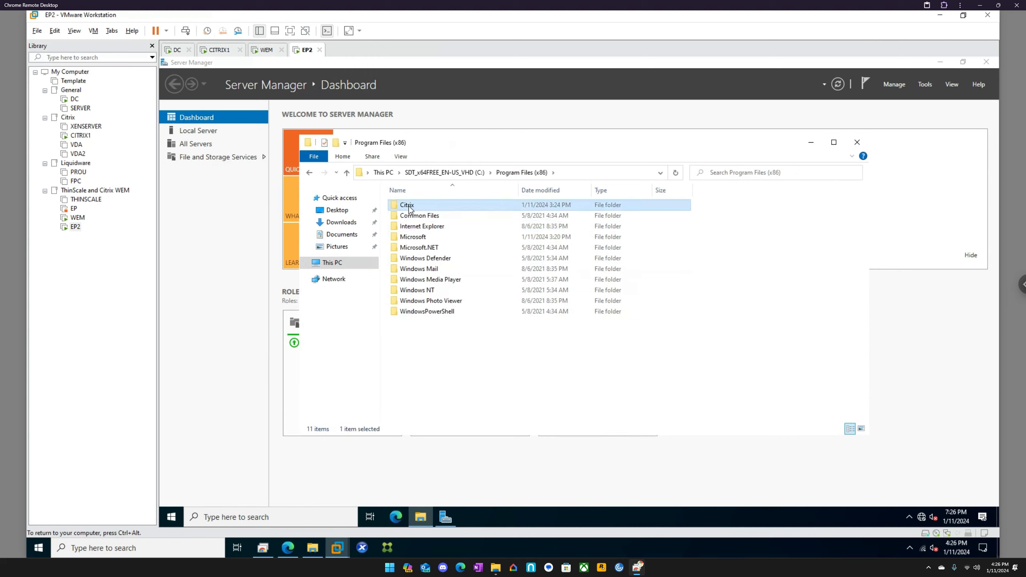
pyautogui.doubleClick(408, 206)
pyautogui.doubleClick(409, 206)
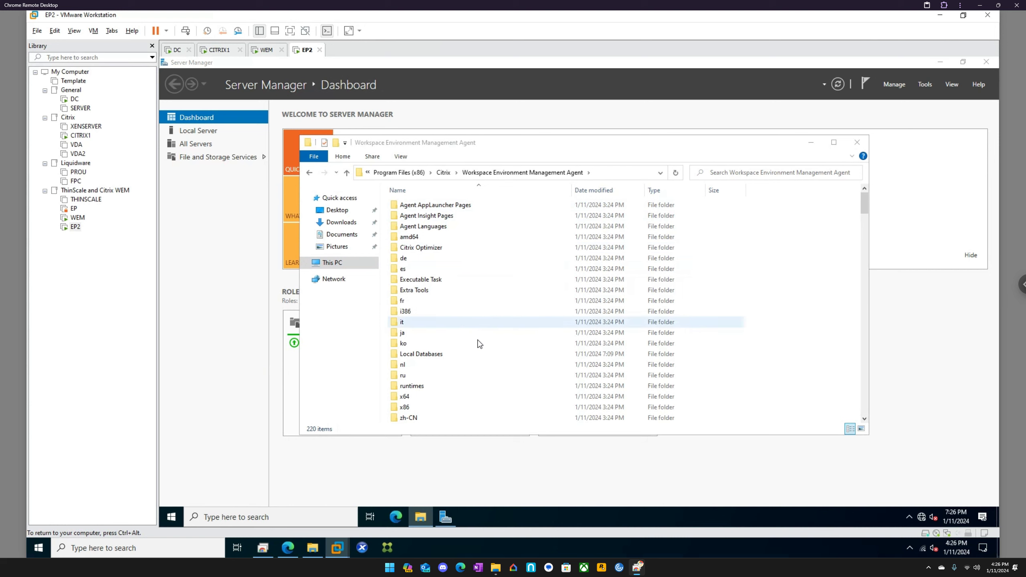
# Run AgentConfigurationUtility and AgentCacheUtility, approving the administrator prompt.
pyautogui.scroll(-5, 480, 343)
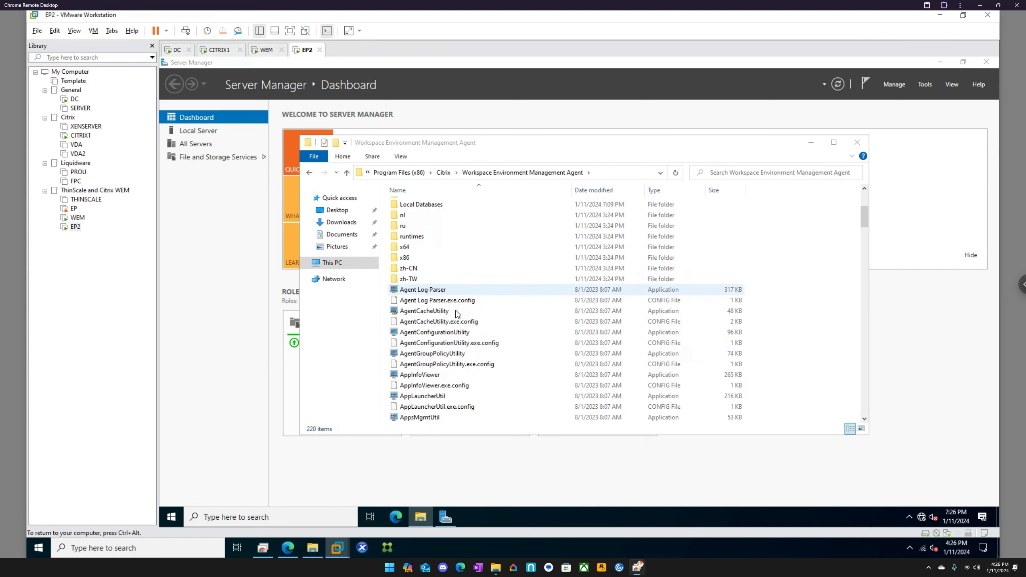
pyautogui.moveTo(451, 315)
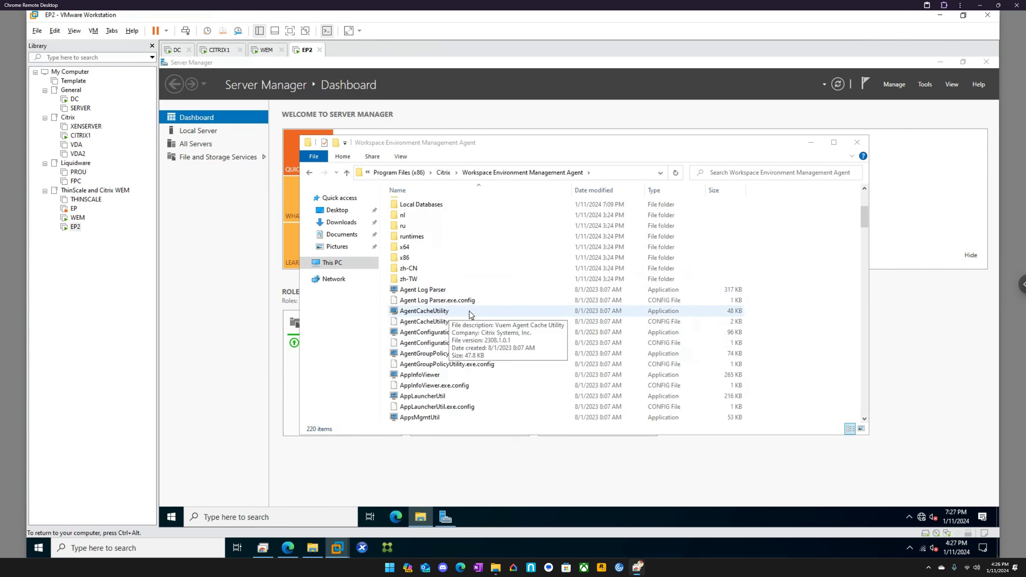
pyautogui.moveTo(467, 335)
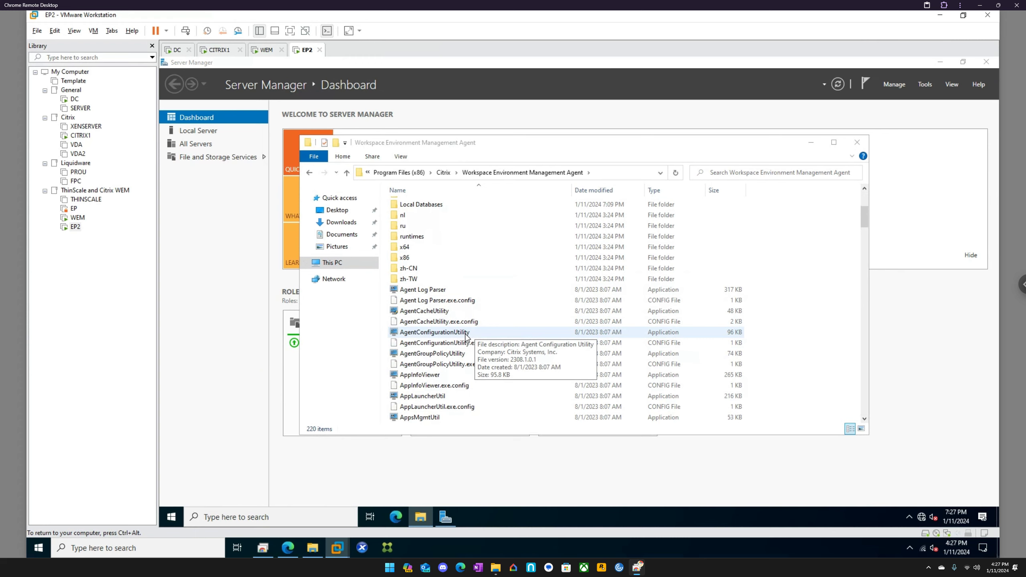
pyautogui.doubleClick(464, 334)
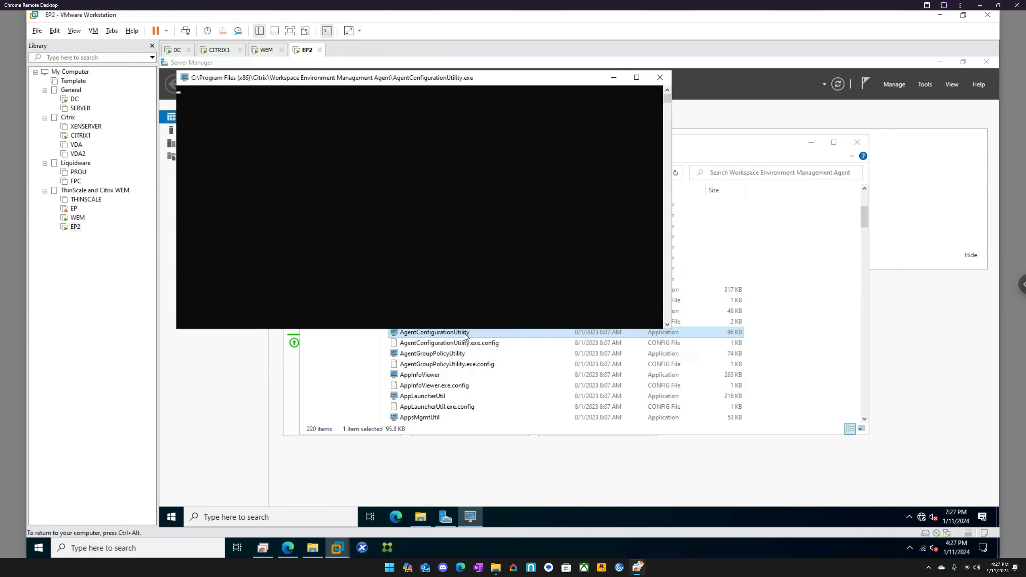
pyautogui.doubleClick(439, 311)
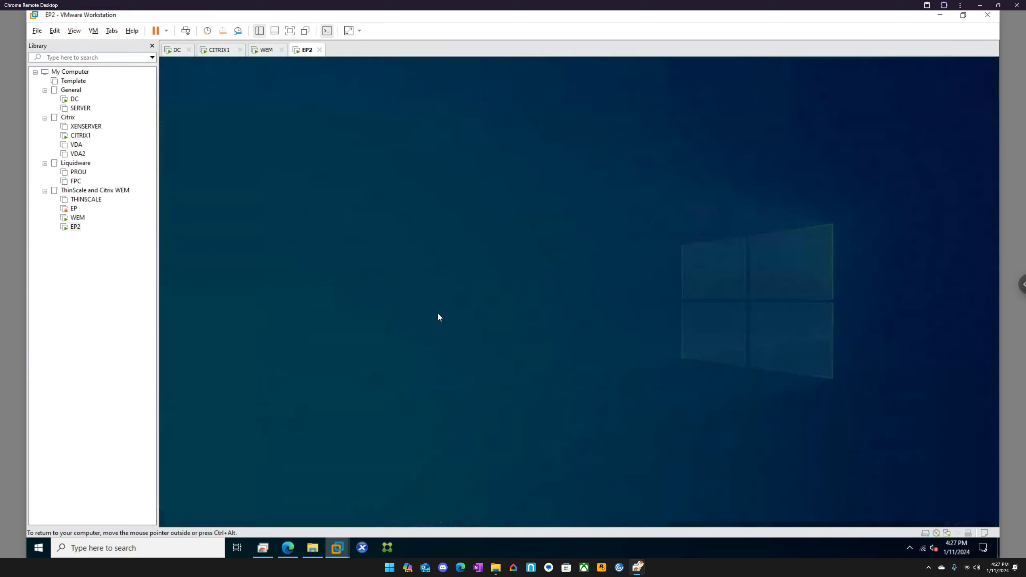
pyautogui.click(514, 355)
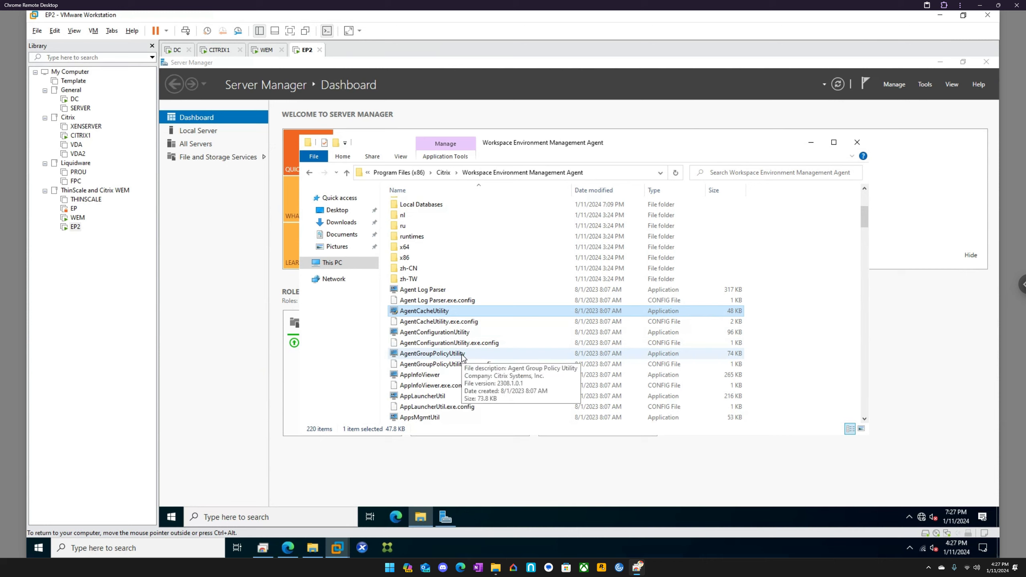
# Run the Citrix.Wem.DBSync.Client.Agent program from the agent folder.
pyautogui.scroll(-2, 451, 380)
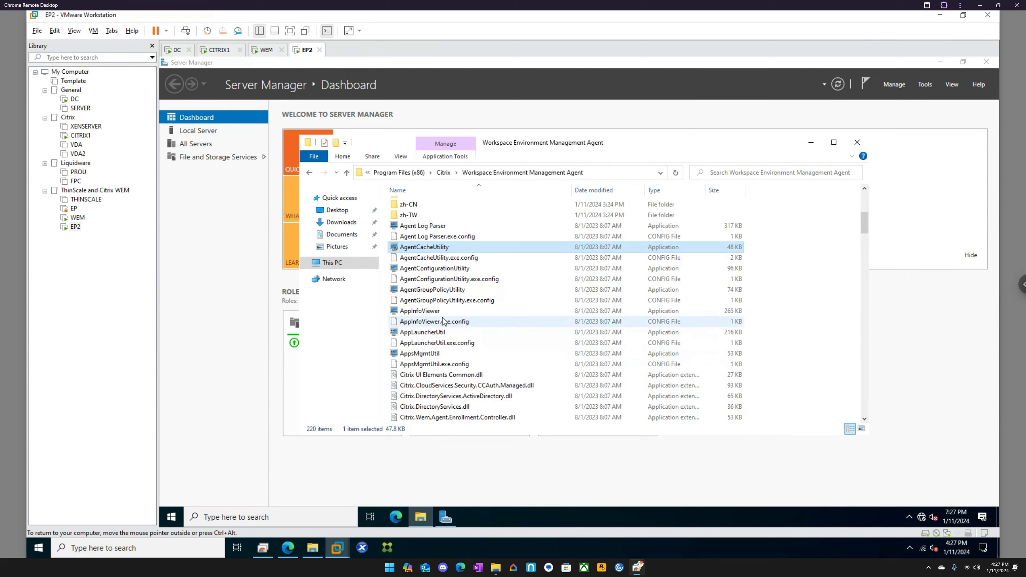
pyautogui.scroll(-2, 437, 358)
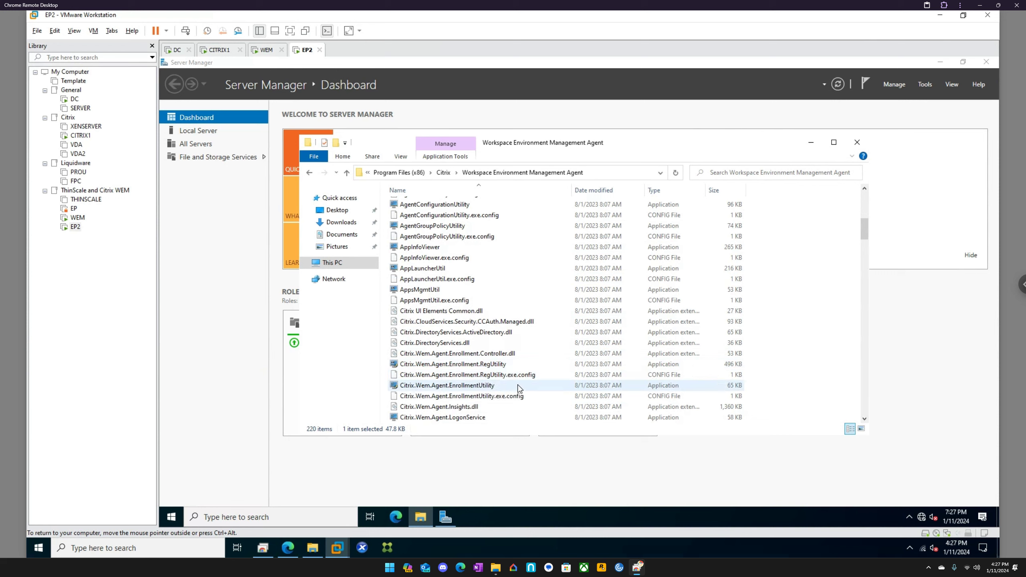
pyautogui.scroll(-1, 519, 388)
pyautogui.scroll(-1, 519, 388)
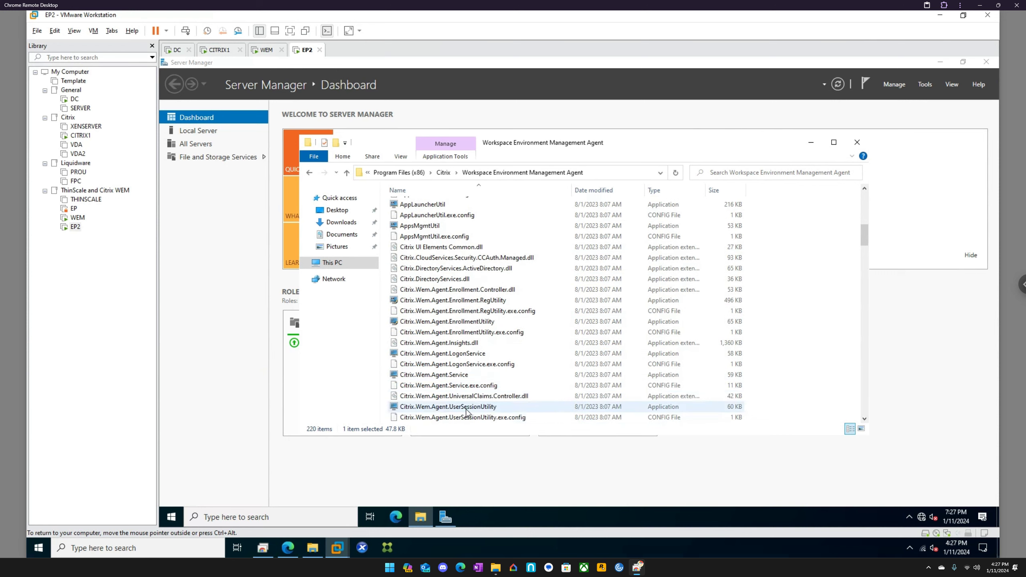
pyautogui.scroll(-5, 465, 408)
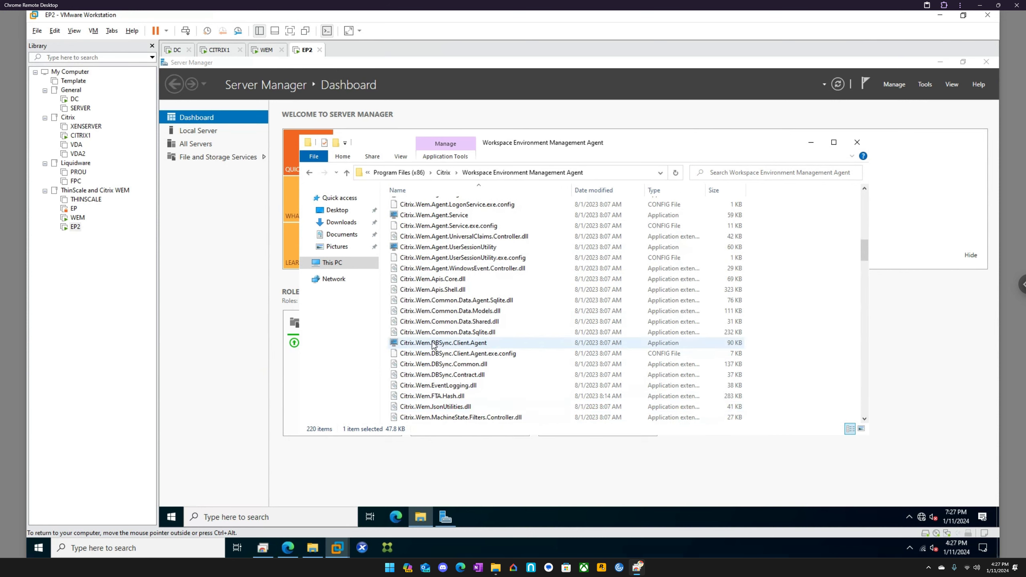
pyautogui.doubleClick(446, 344)
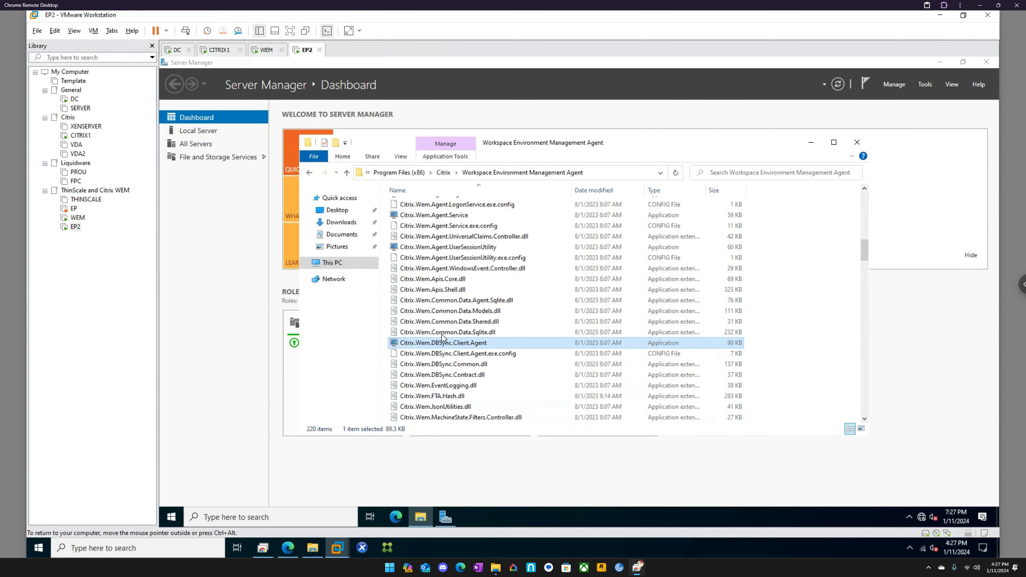
# Launch VUEMUIAgent from the bottom of the folder to start the kiosk.
pyautogui.scroll(-4, 447, 344)
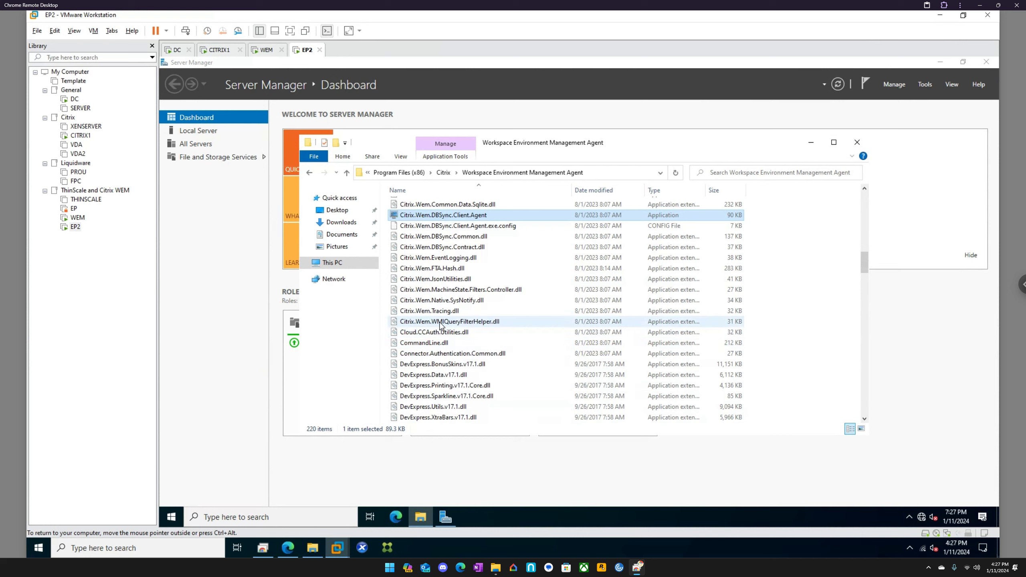
pyautogui.scroll(-1, 428, 316)
pyautogui.scroll(-4, 429, 316)
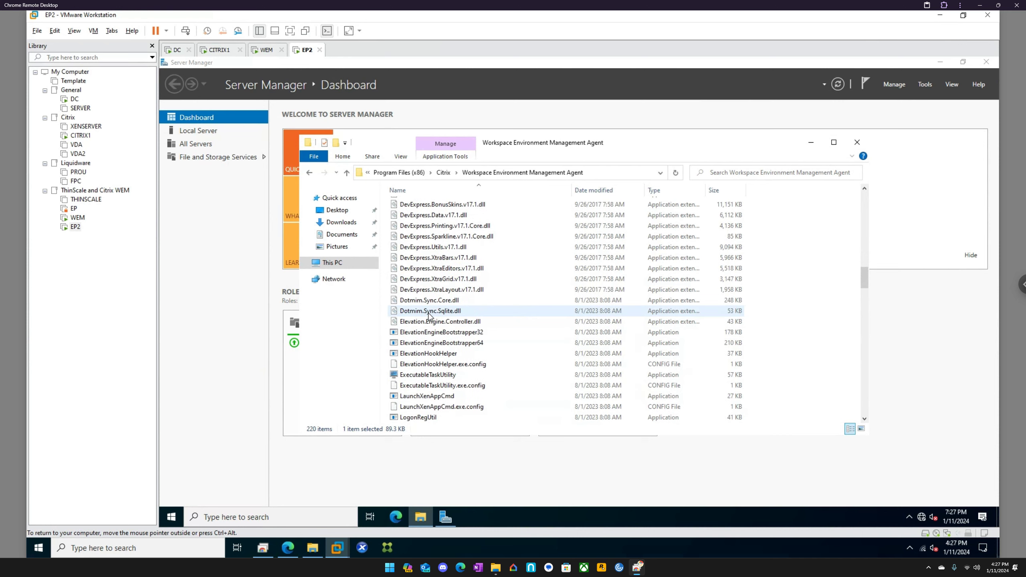
pyautogui.scroll(-7, 428, 317)
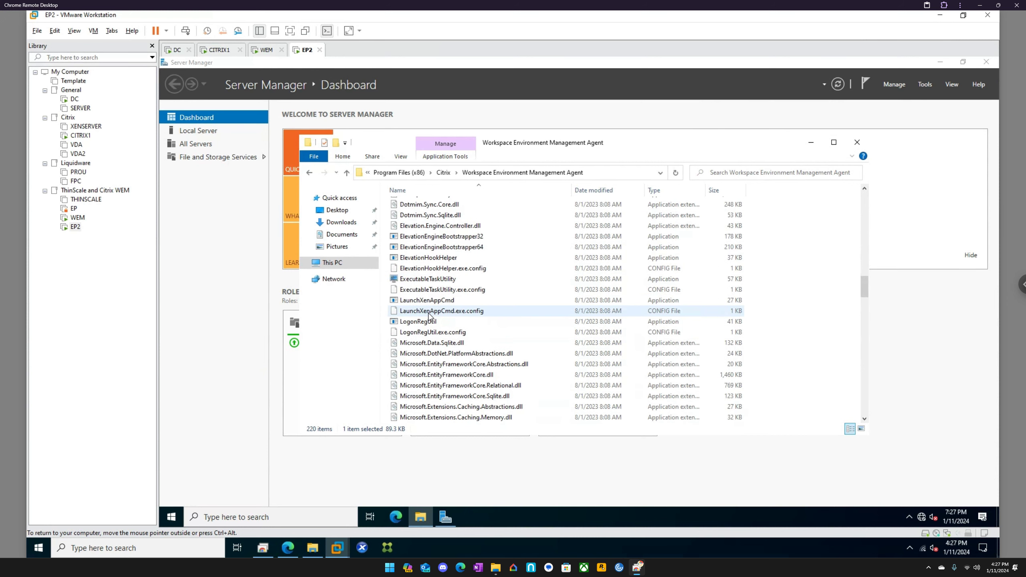
pyautogui.scroll(-10, 429, 317)
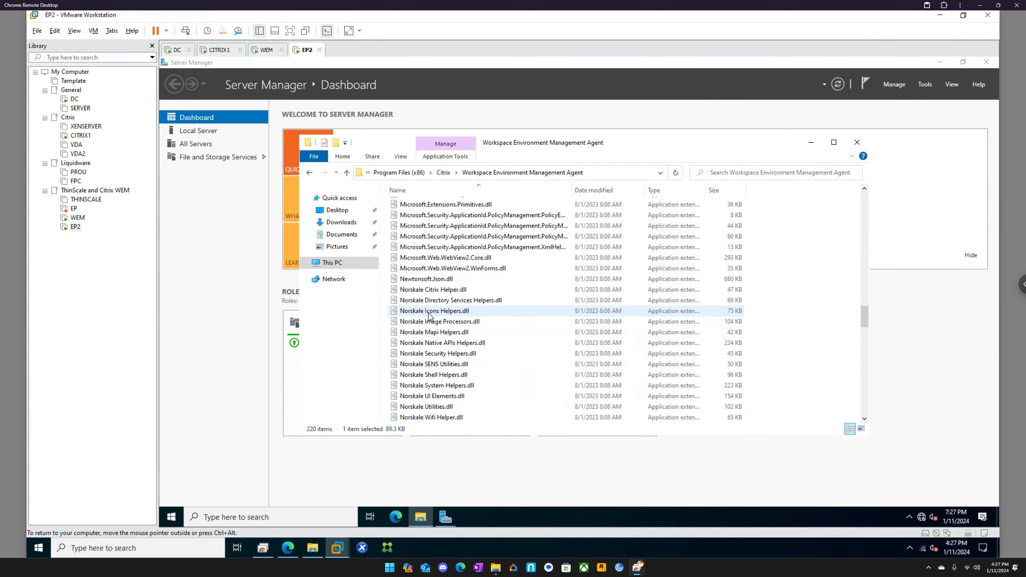
pyautogui.scroll(-6, 429, 317)
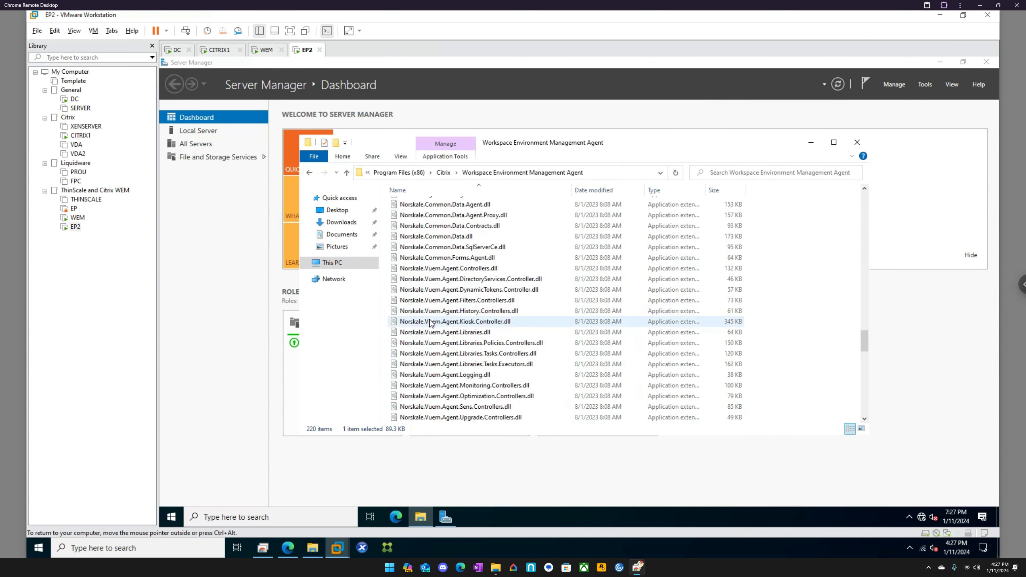
pyautogui.scroll(-6, 429, 368)
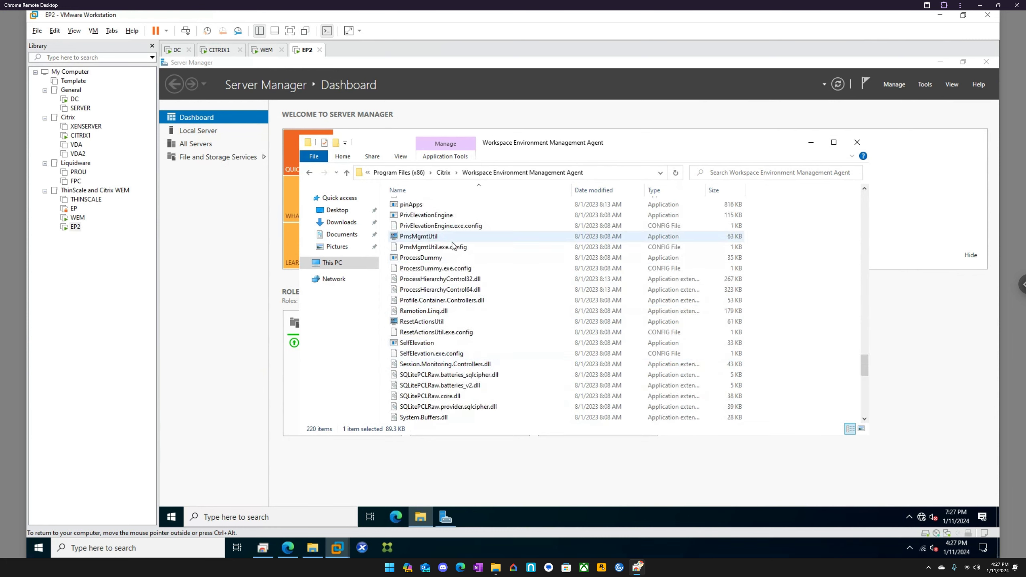
pyautogui.scroll(-11, 445, 327)
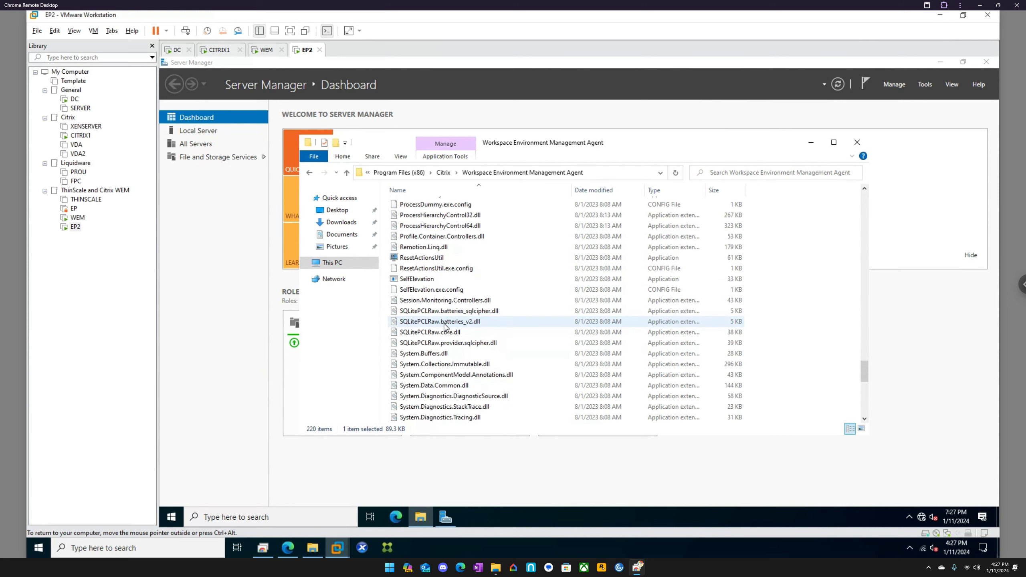
pyautogui.scroll(-2, 445, 327)
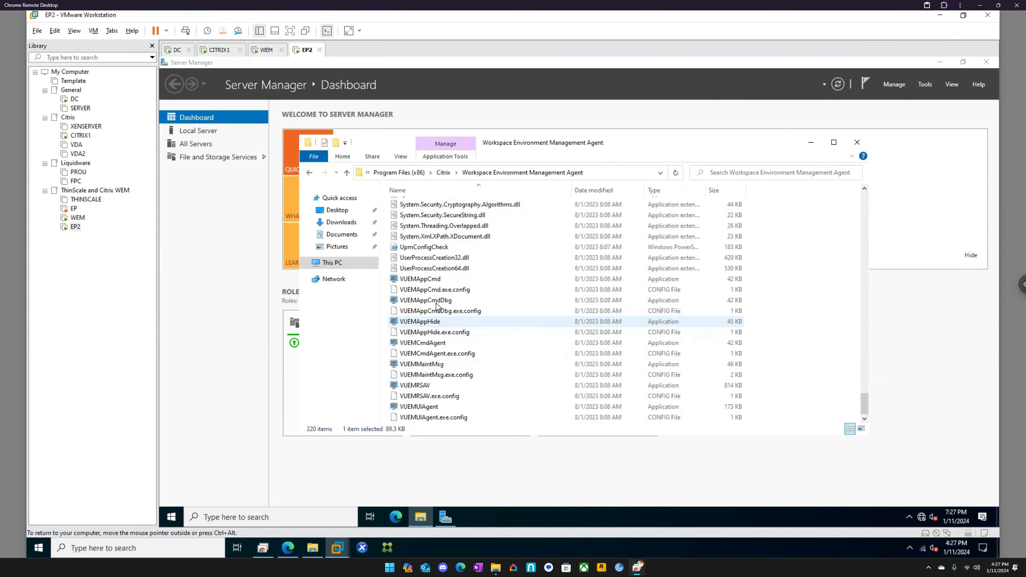
pyautogui.doubleClick(434, 408)
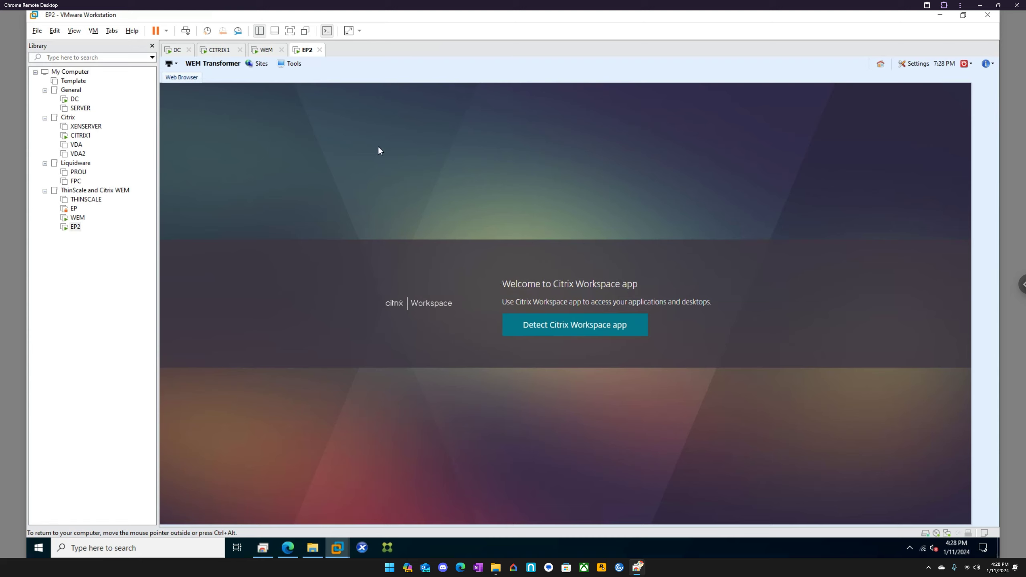
# Launch NotePad from the kiosk's Tools menu.
pyautogui.click(291, 64)
pyautogui.click(674, 302)
# Open the Director site from the Sites menu, then return to the Workspace home page.
pyautogui.click(259, 63)
pyautogui.click(282, 79)
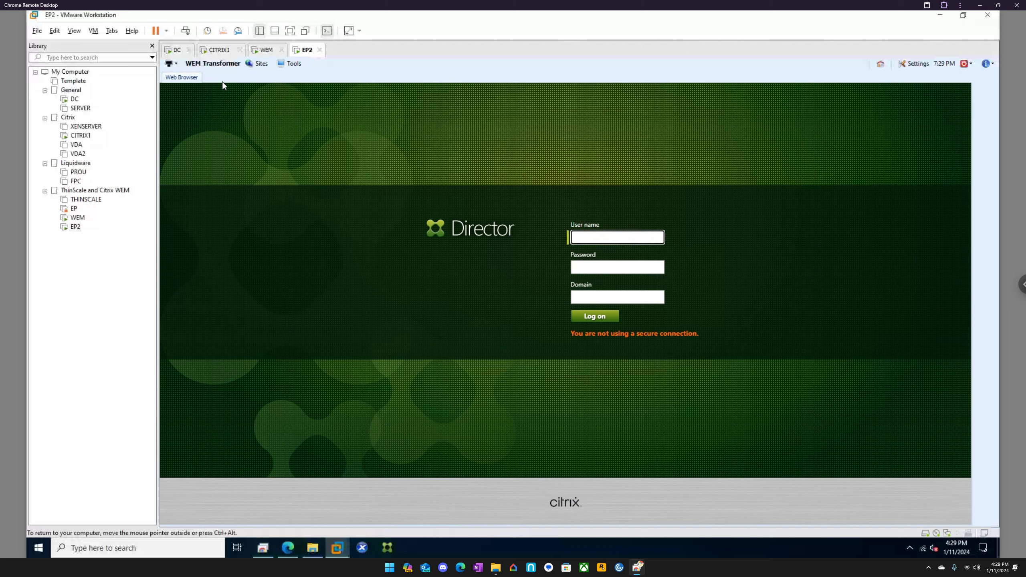
pyautogui.click(880, 64)
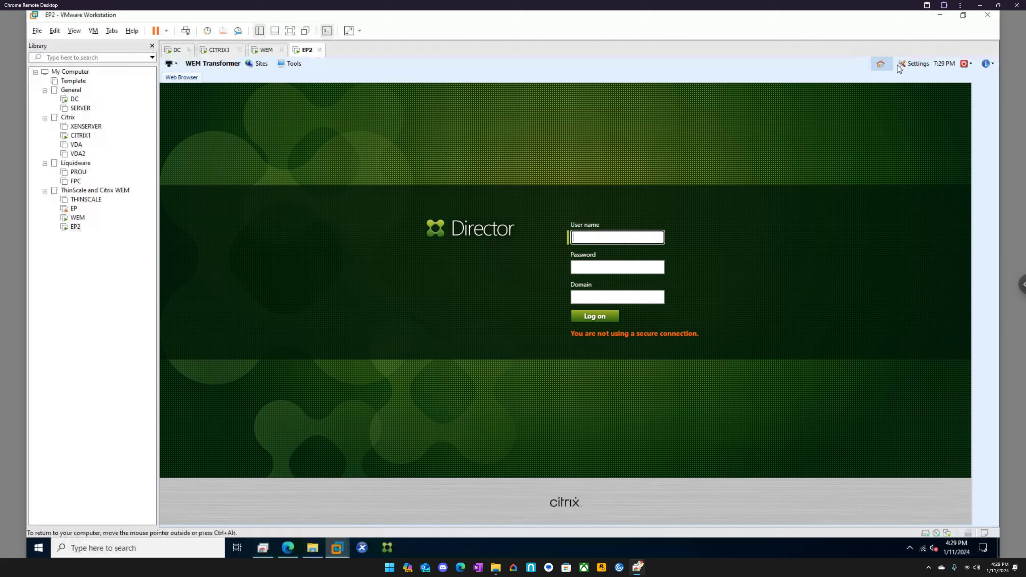